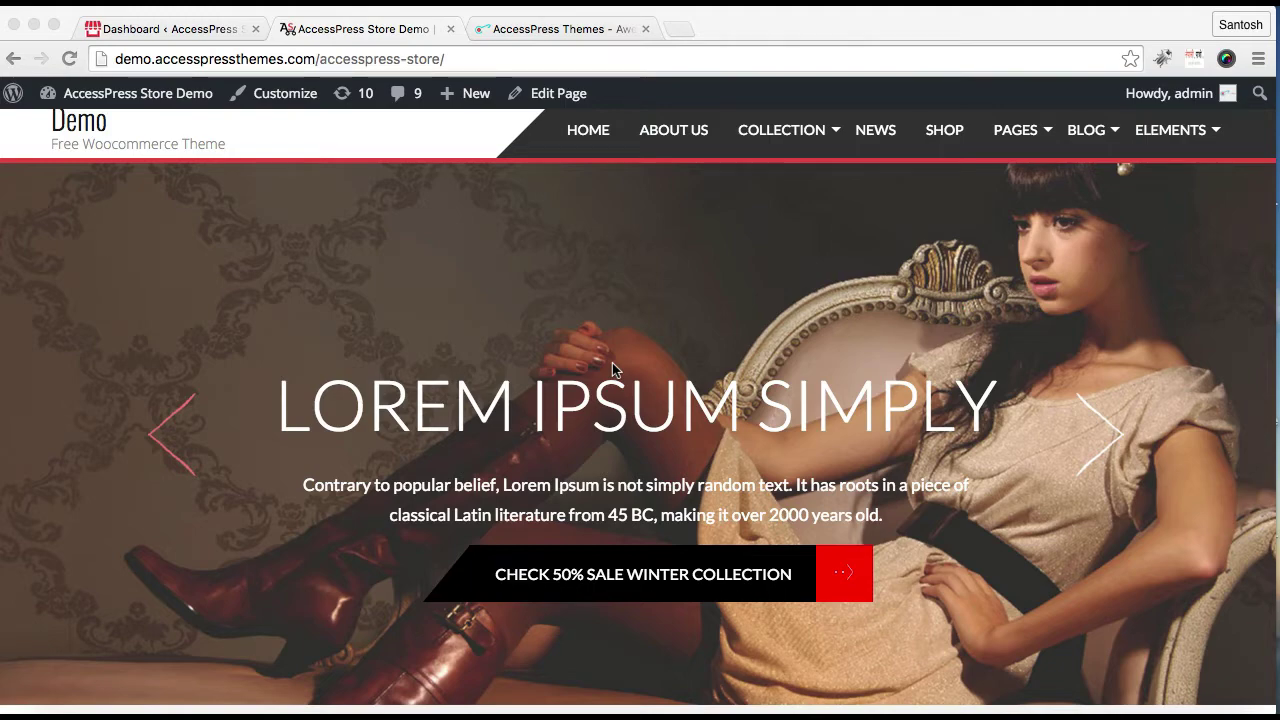
# Open the demo store's About Us page.
pyautogui.scroll(3, 756, 360)
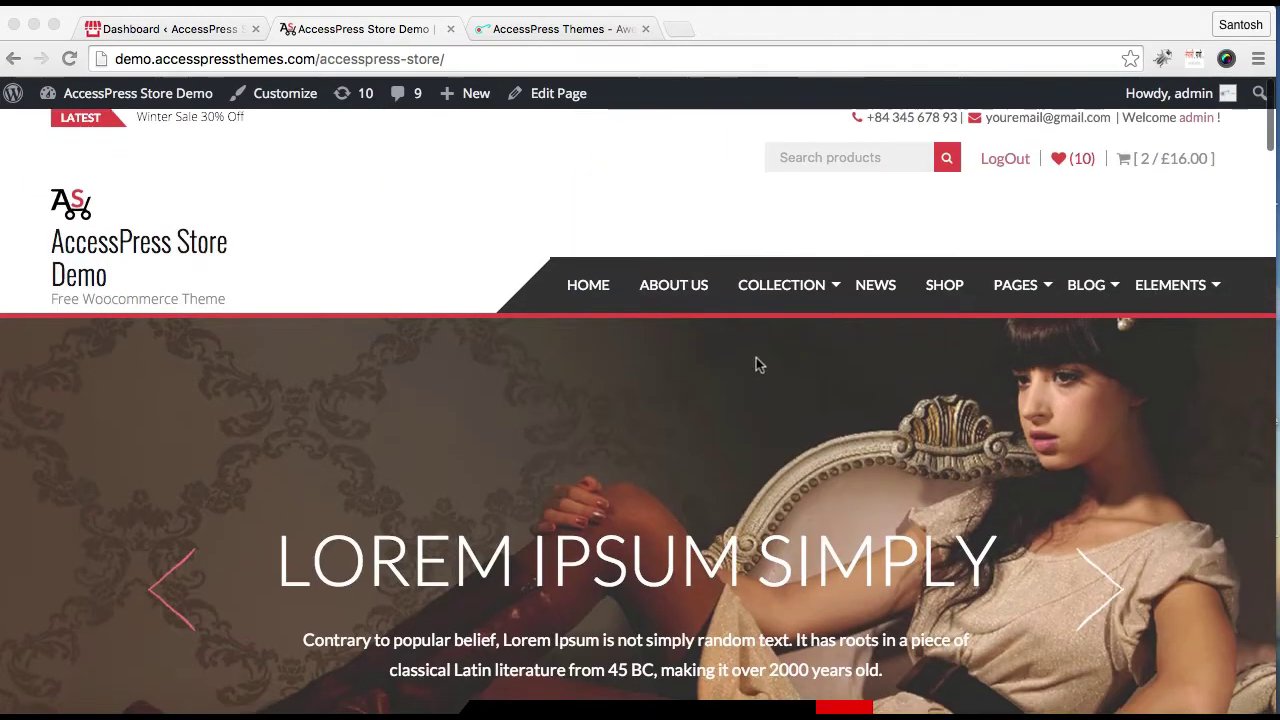
pyautogui.scroll(-2, 756, 365)
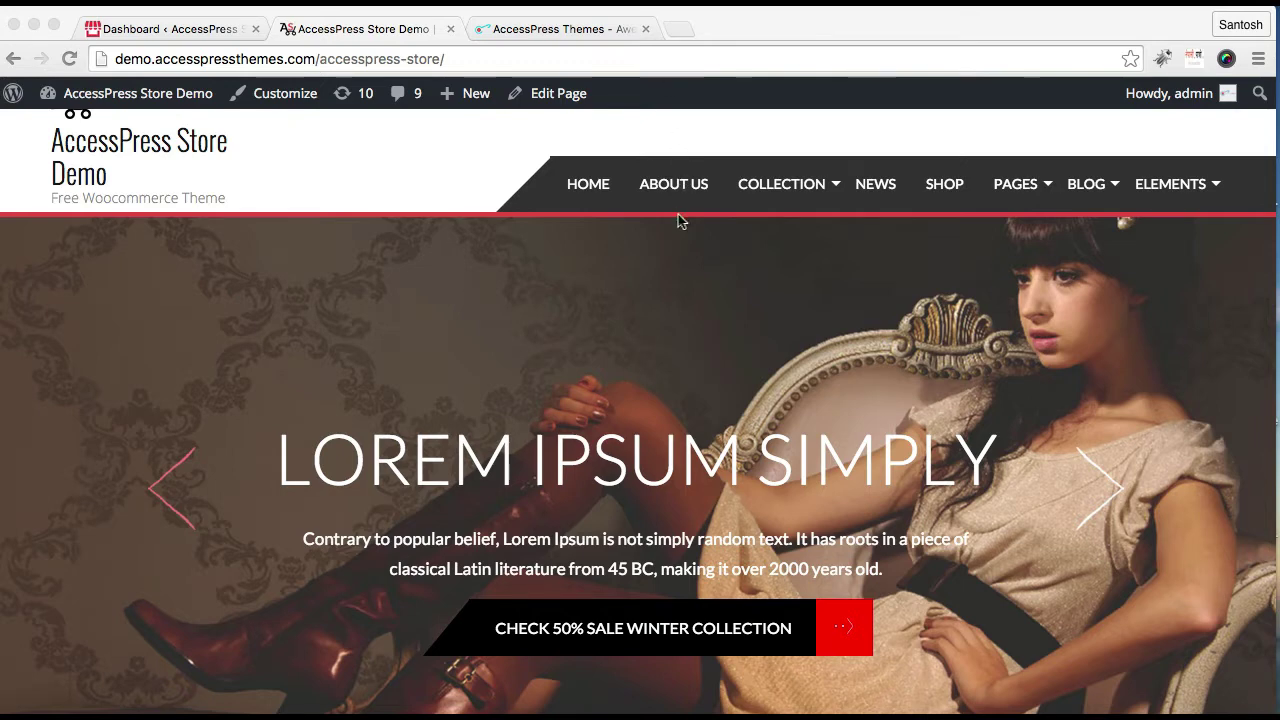
pyautogui.click(674, 243)
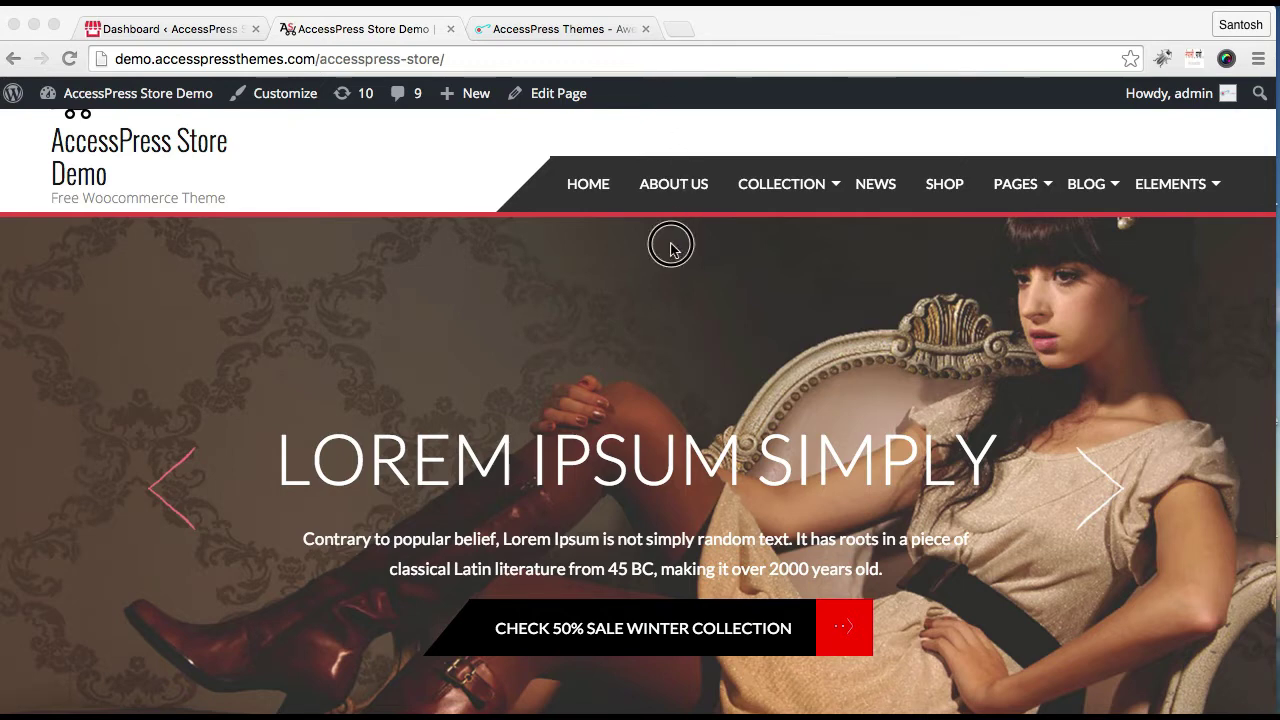
pyautogui.click(672, 188)
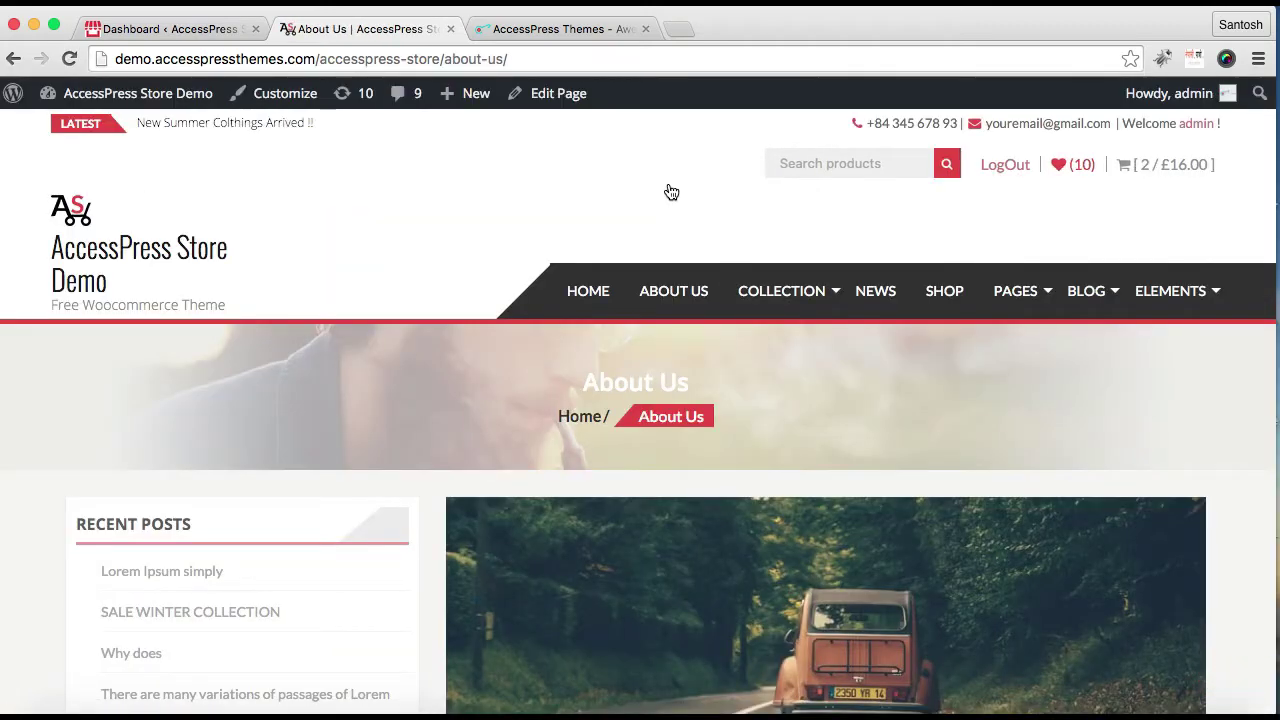
# Review the About Us left sidebar of recent posts, comments, categories and archives.
pyautogui.scroll(-4, 548, 507)
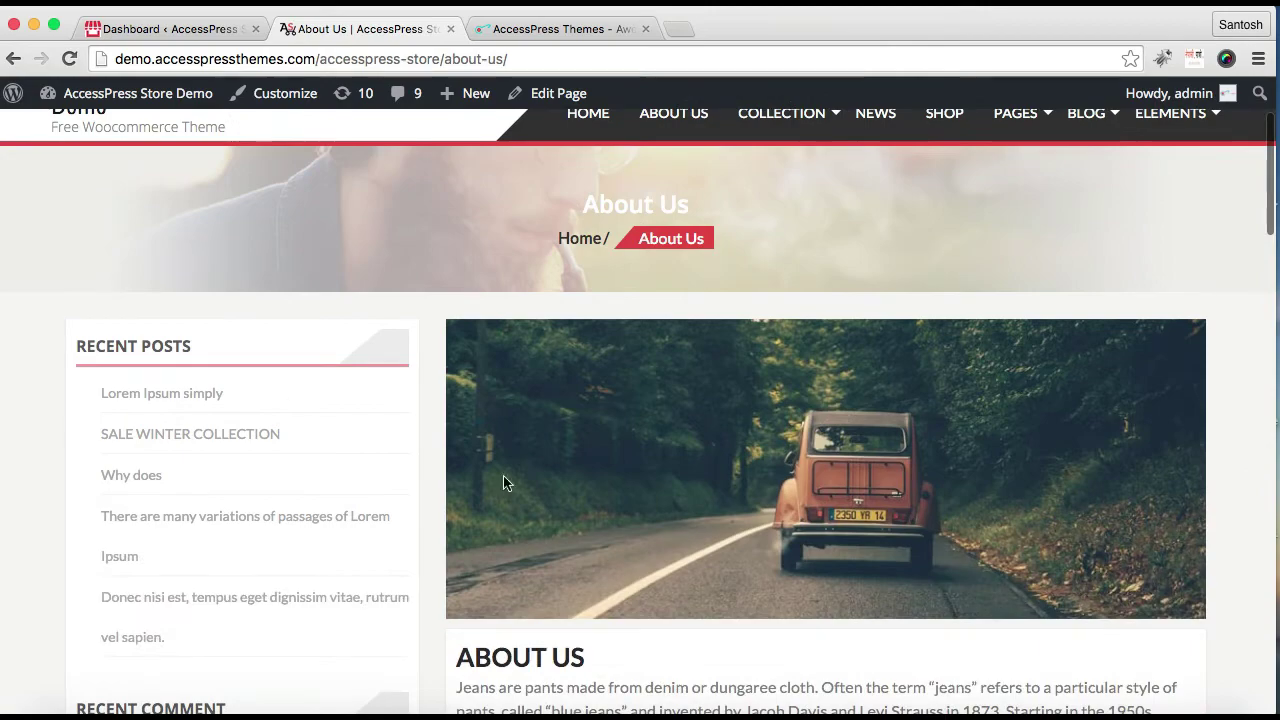
pyautogui.scroll(-5, 156, 524)
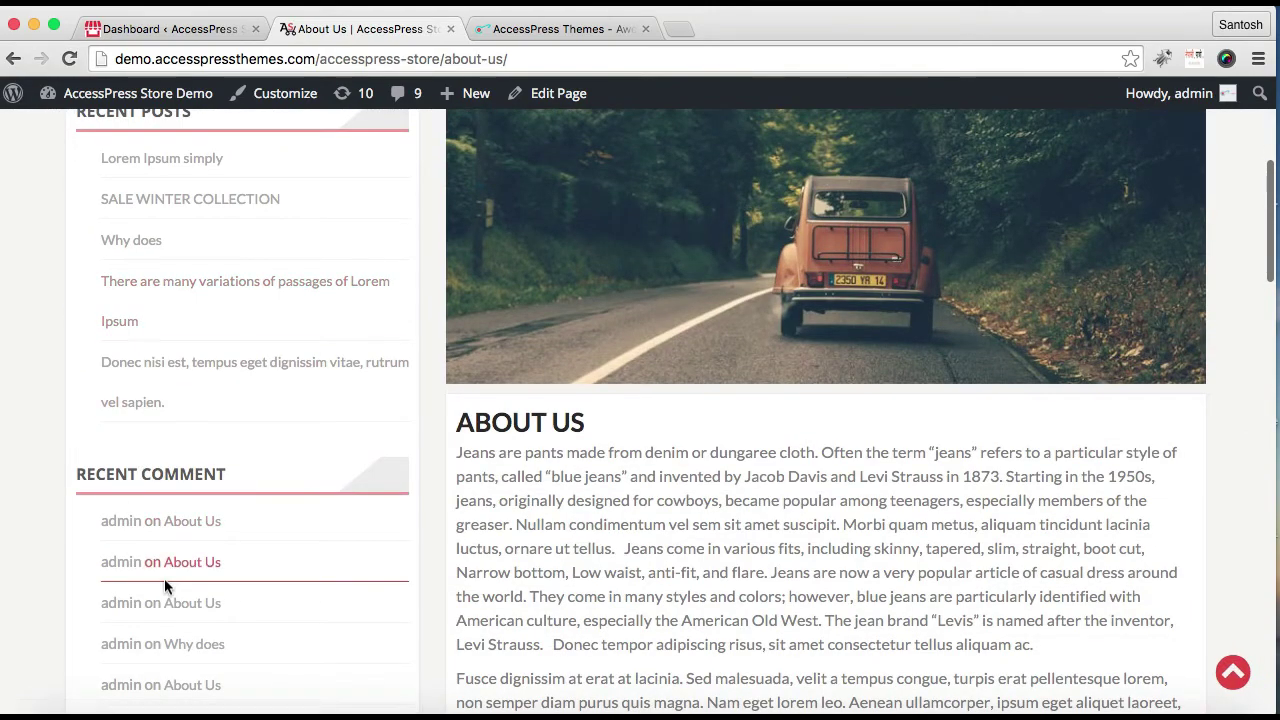
pyautogui.scroll(-8, 164, 580)
pyautogui.scroll(-5, 164, 580)
pyautogui.scroll(9, 164, 580)
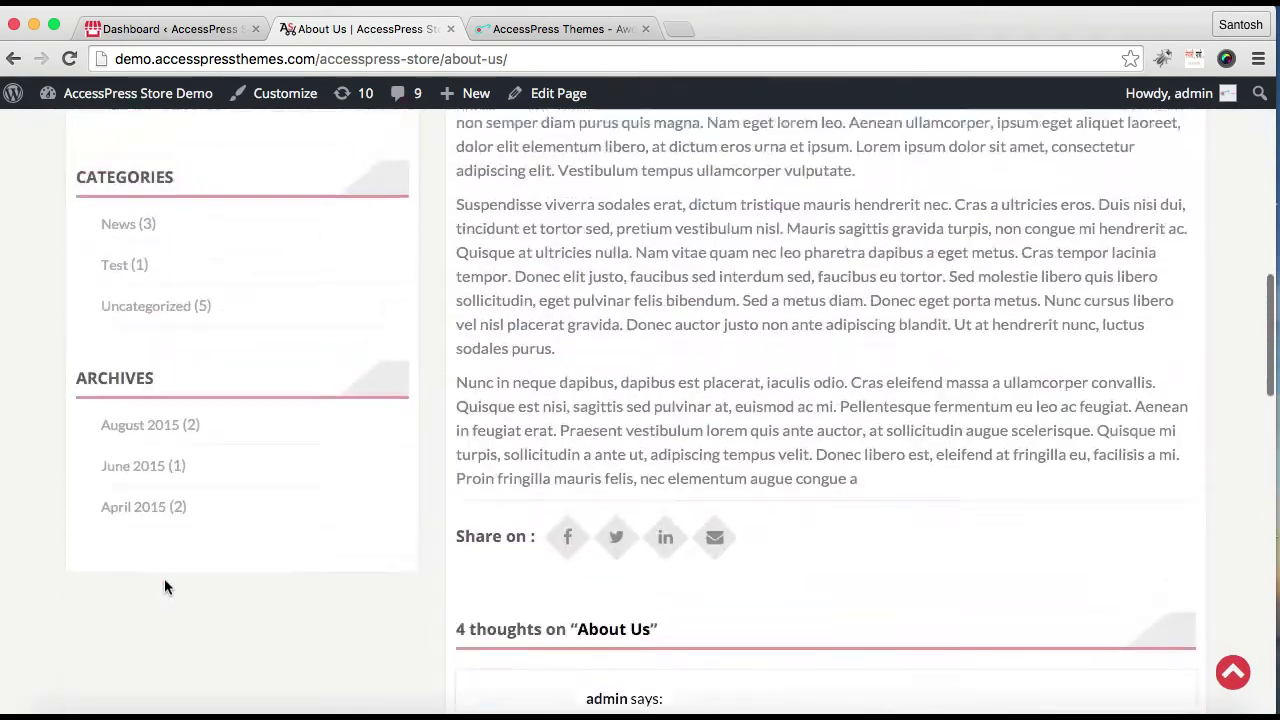
pyautogui.scroll(4, 164, 578)
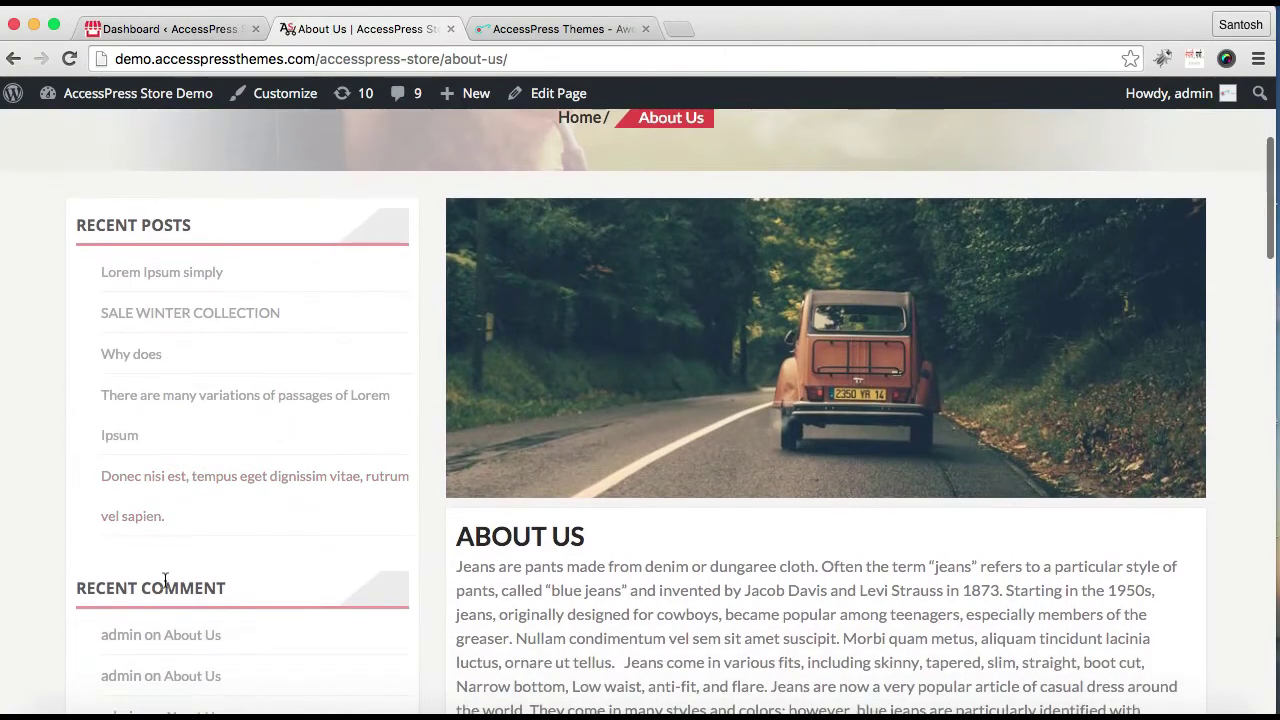
pyautogui.scroll(-4, 183, 615)
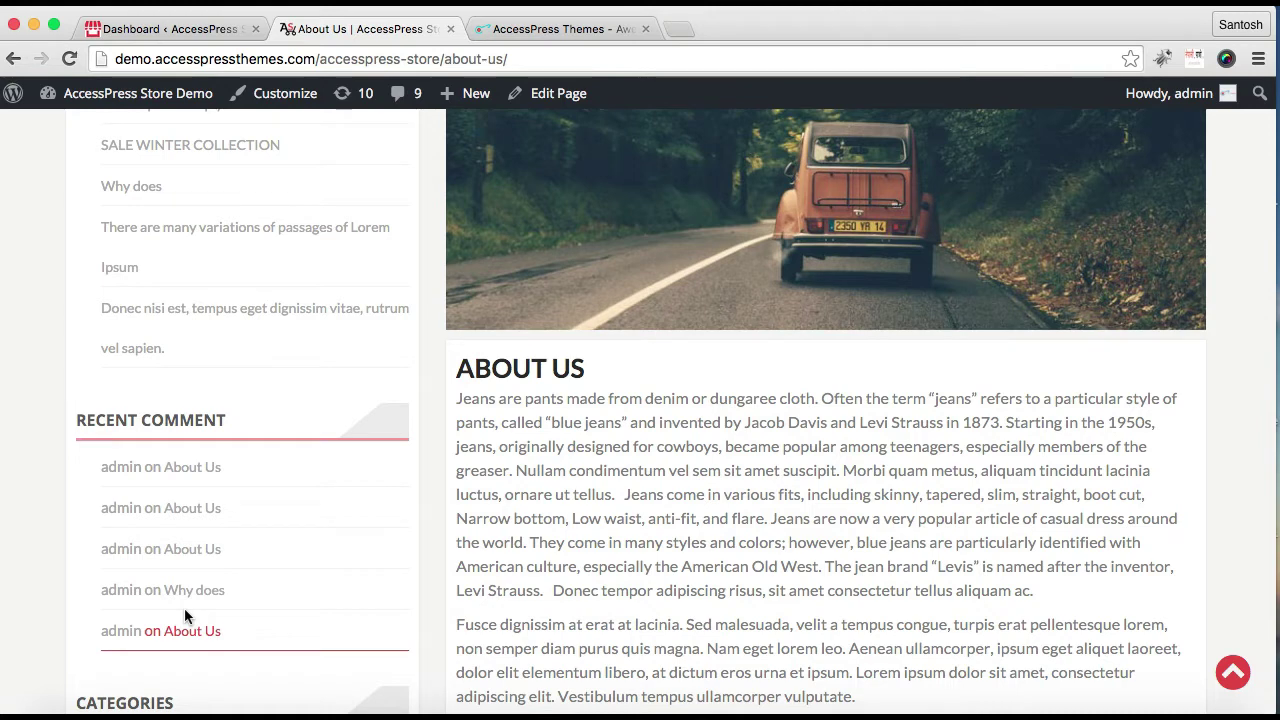
pyautogui.click(172, 29)
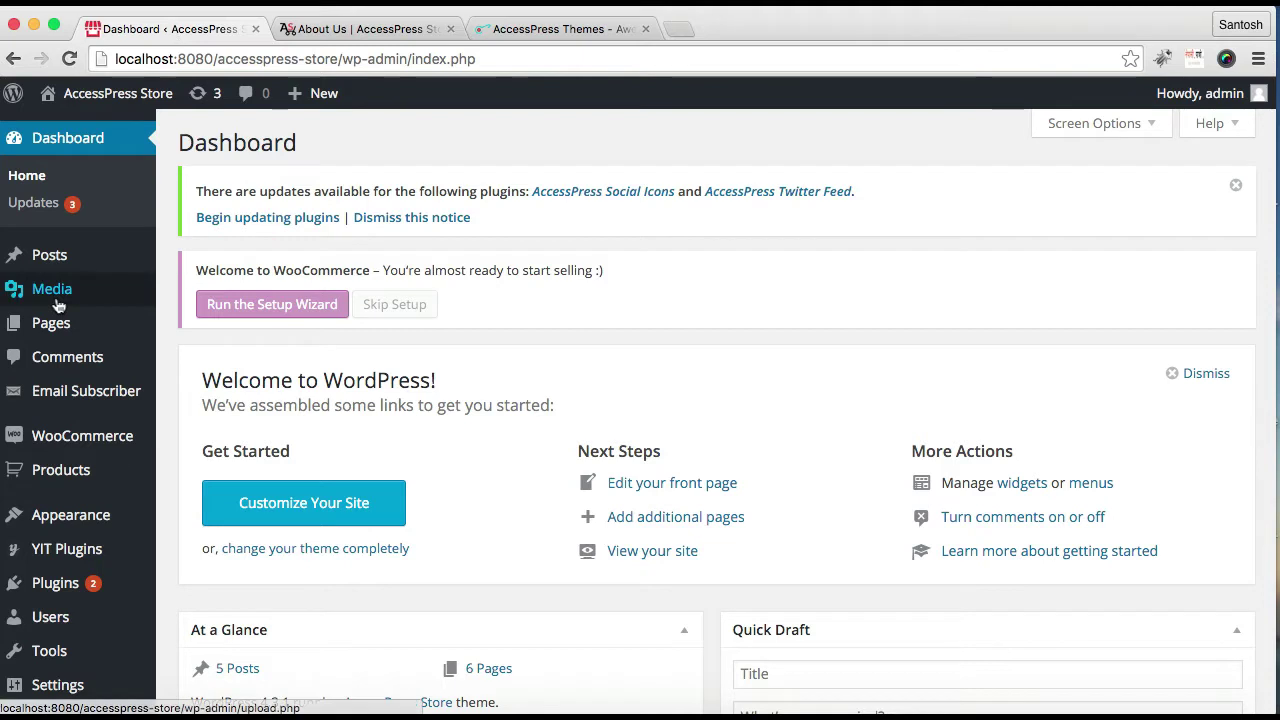
# Open the About Us page for editing from Pages > All Pages.
pyautogui.moveTo(70, 332)
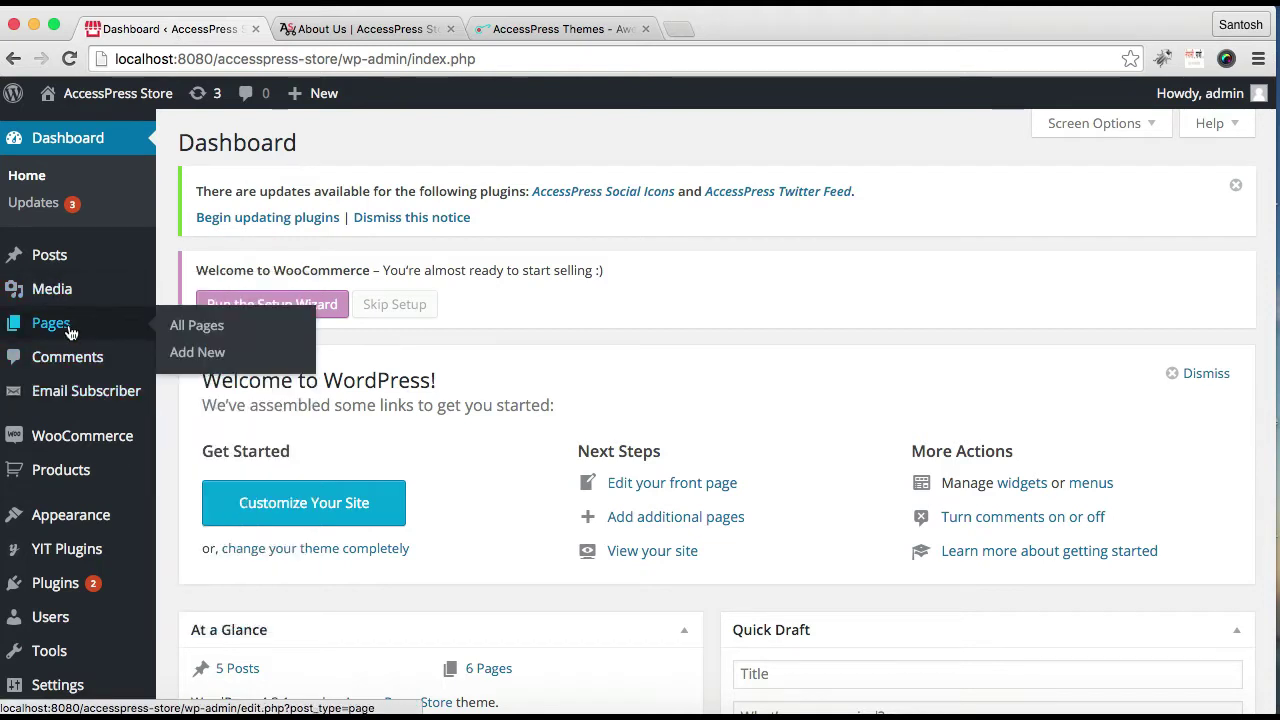
pyautogui.click(215, 337)
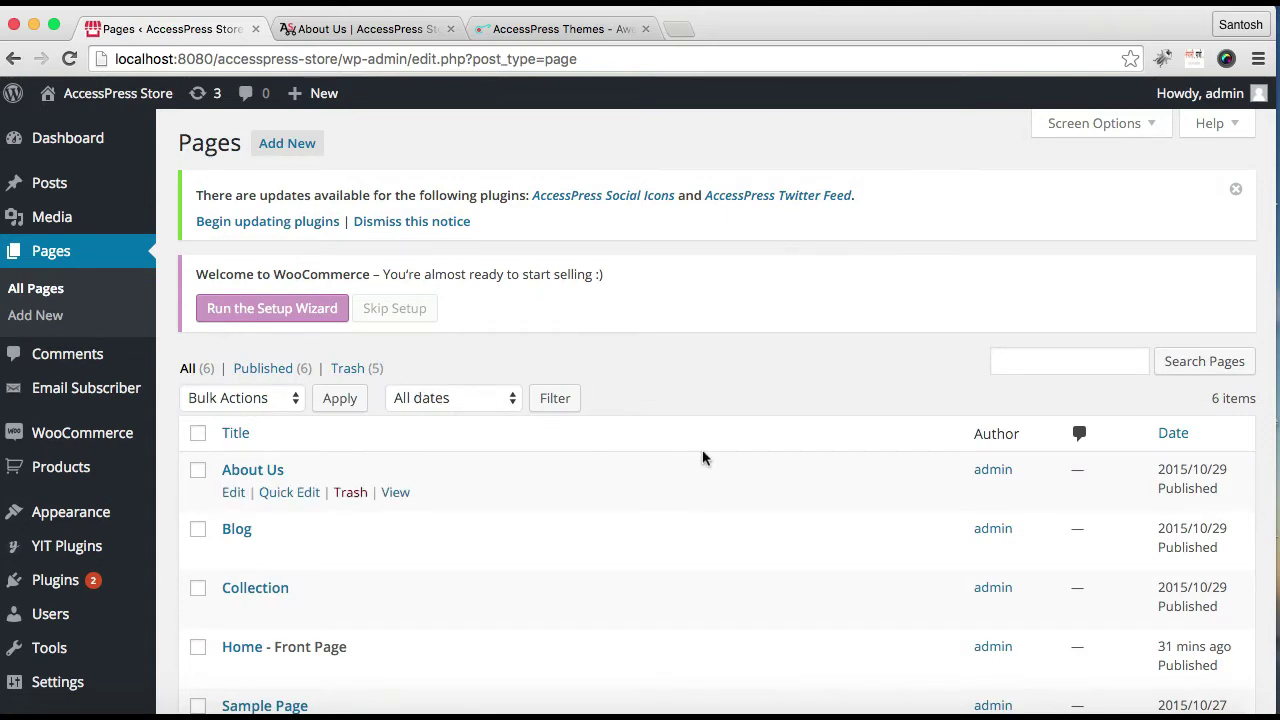
pyautogui.scroll(-3, 703, 455)
pyautogui.scroll(1, 703, 458)
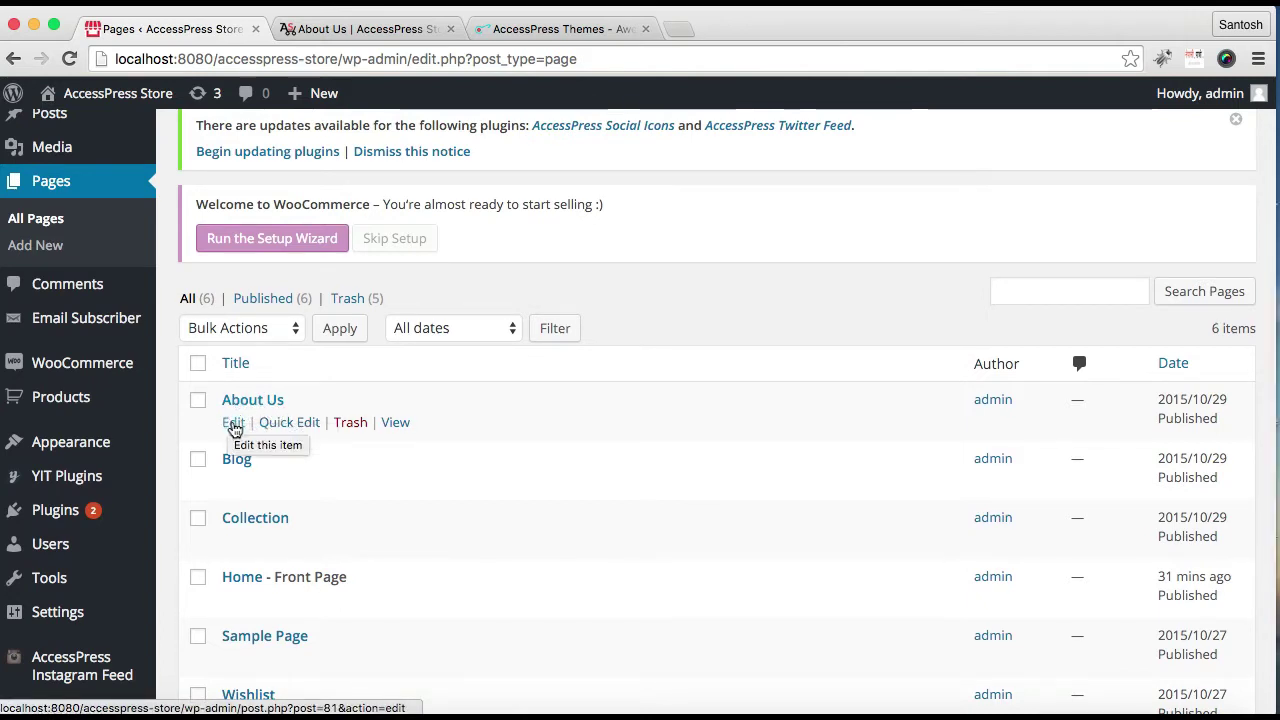
pyautogui.click(234, 423)
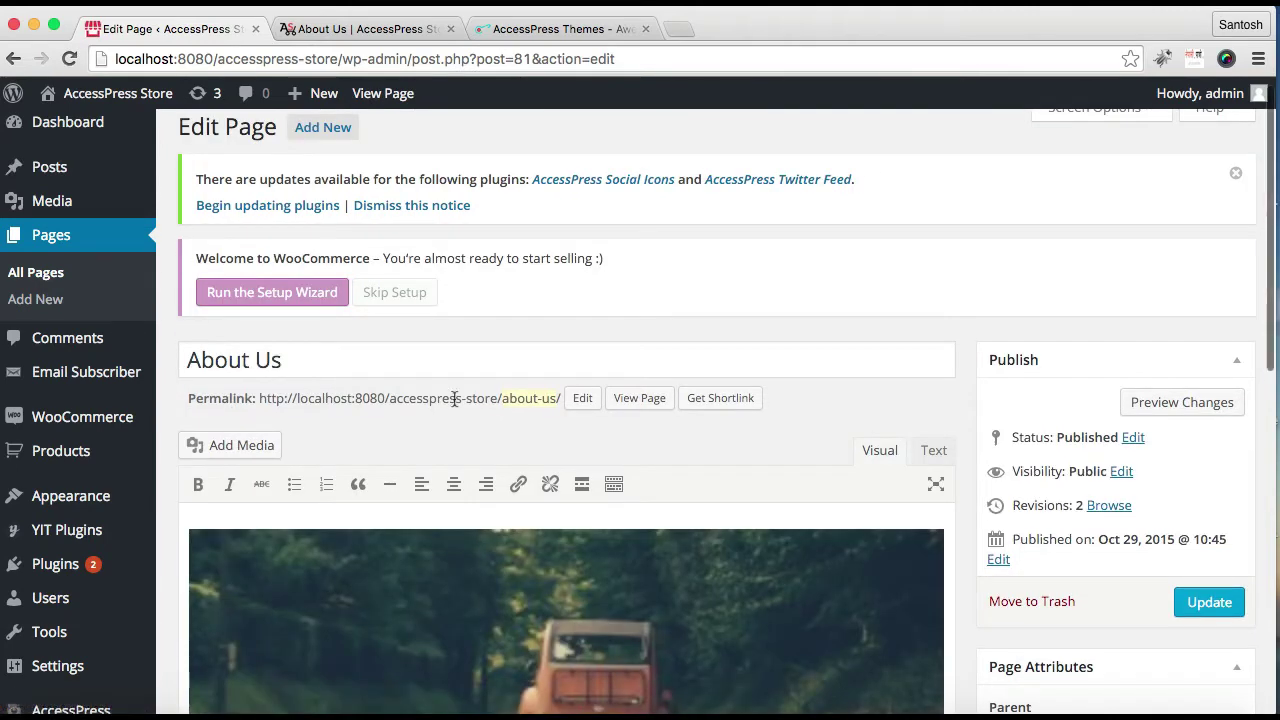
# Update the About Us page with the Left sidebar layout.
pyautogui.scroll(-2, 454, 398)
pyautogui.scroll(-5, 540, 487)
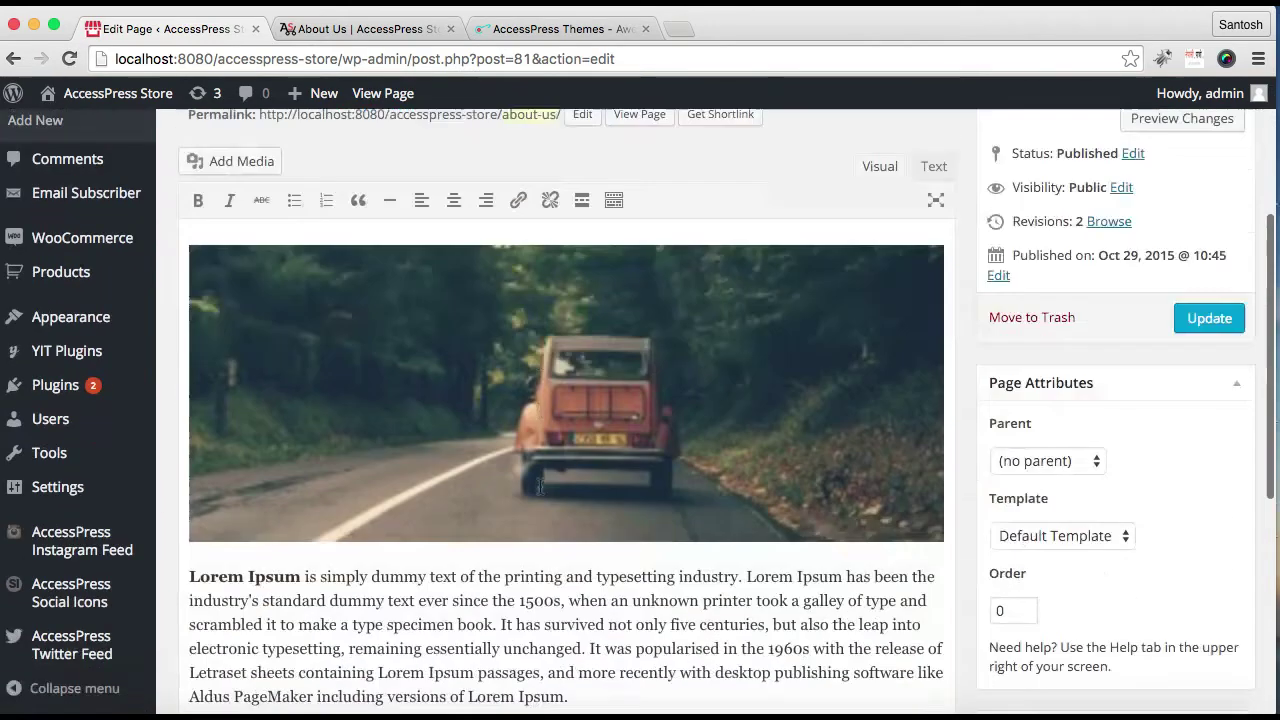
pyautogui.scroll(-10, 540, 487)
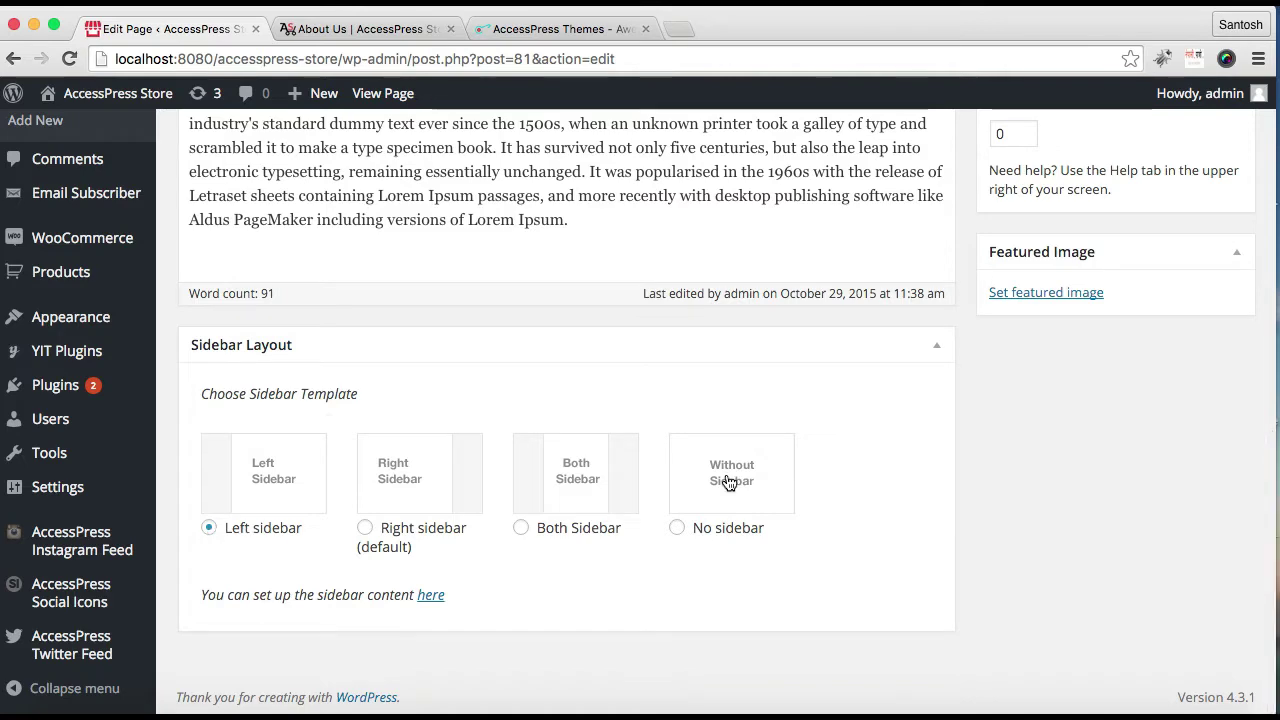
pyautogui.scroll(10, 917, 479)
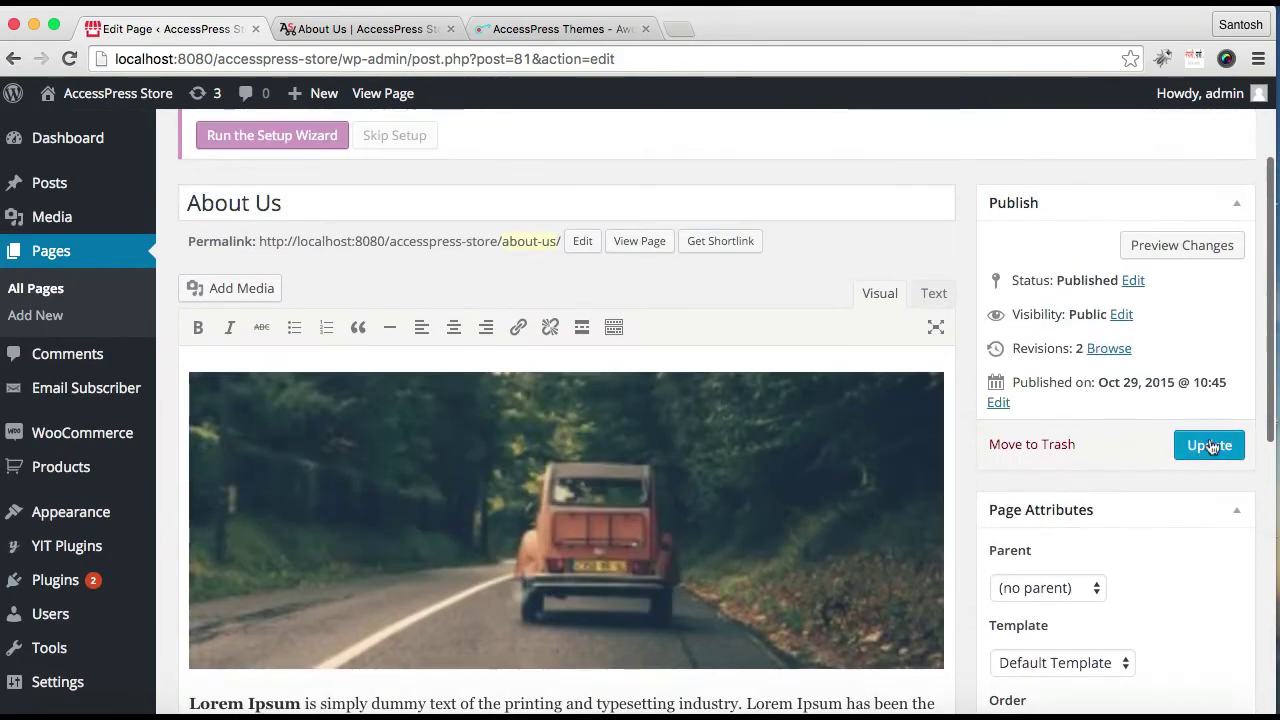
pyautogui.click(1210, 446)
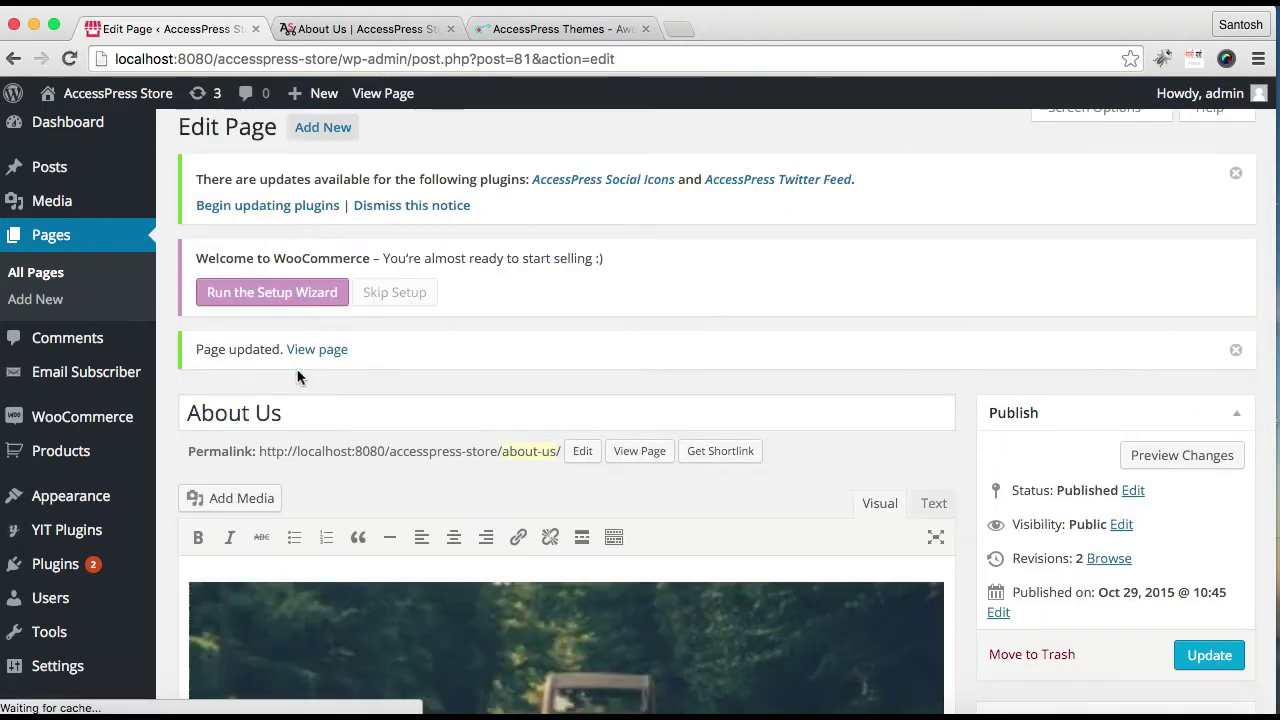
pyautogui.moveTo(86, 497)
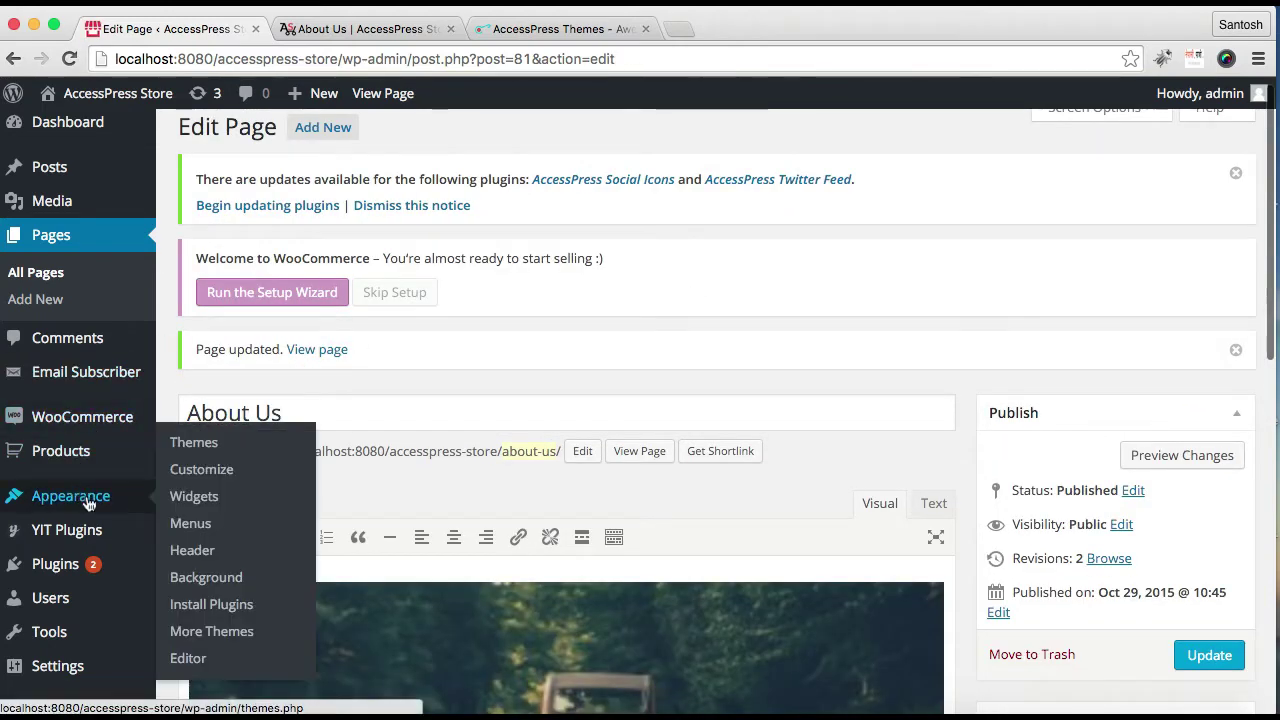
# Open the Widgets screen in a new tab and expand the AP: Left Sidebar area.
pyautogui.rightClick(197, 502)
pyautogui.click(240, 507)
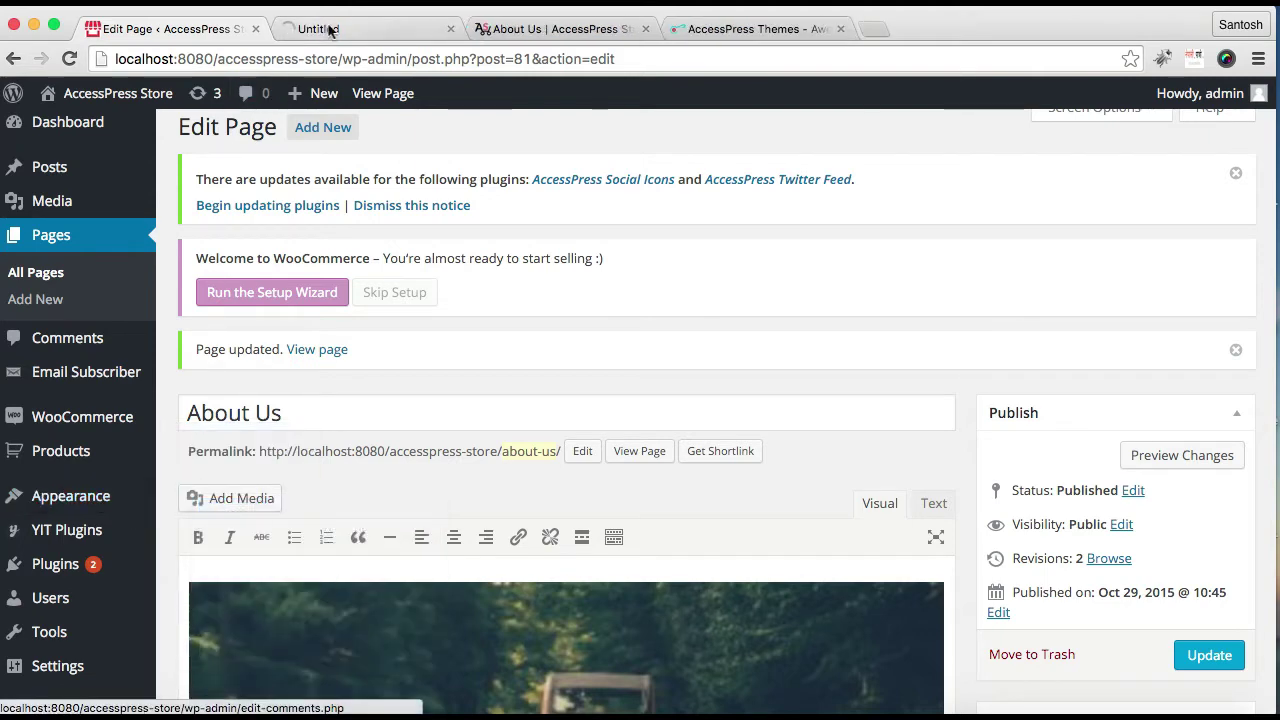
pyautogui.click(344, 33)
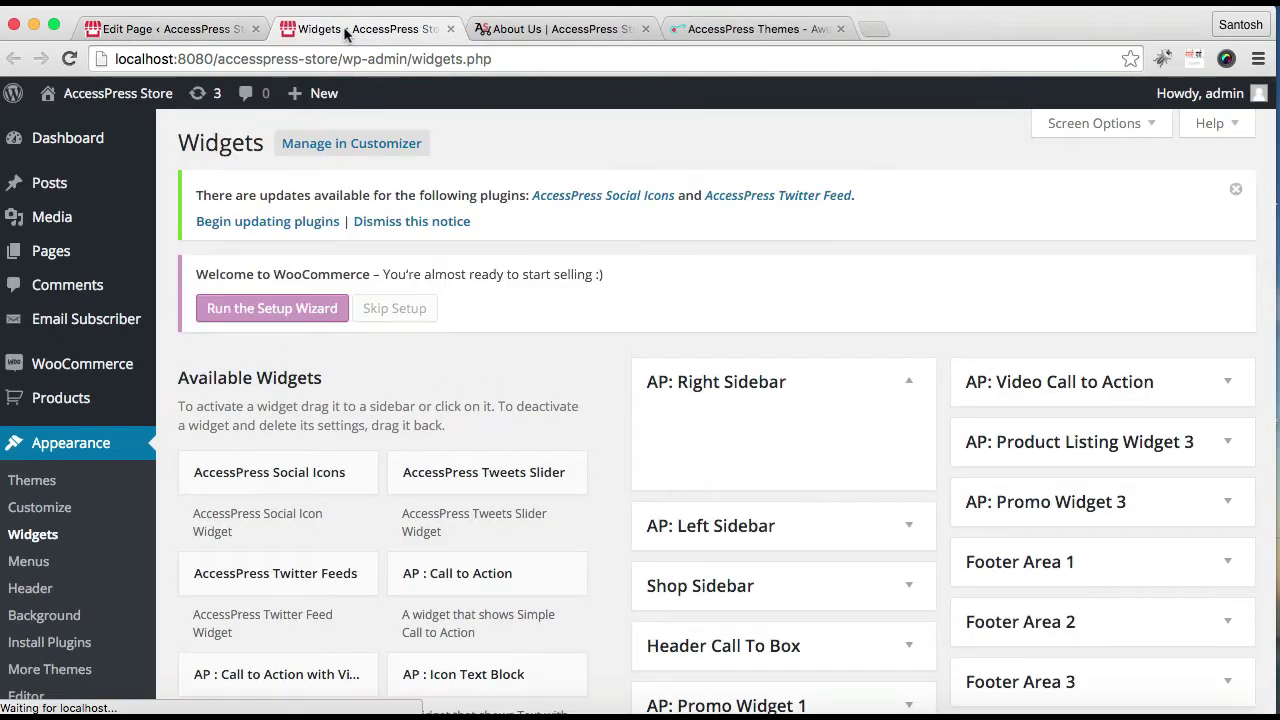
pyautogui.scroll(-3, 786, 529)
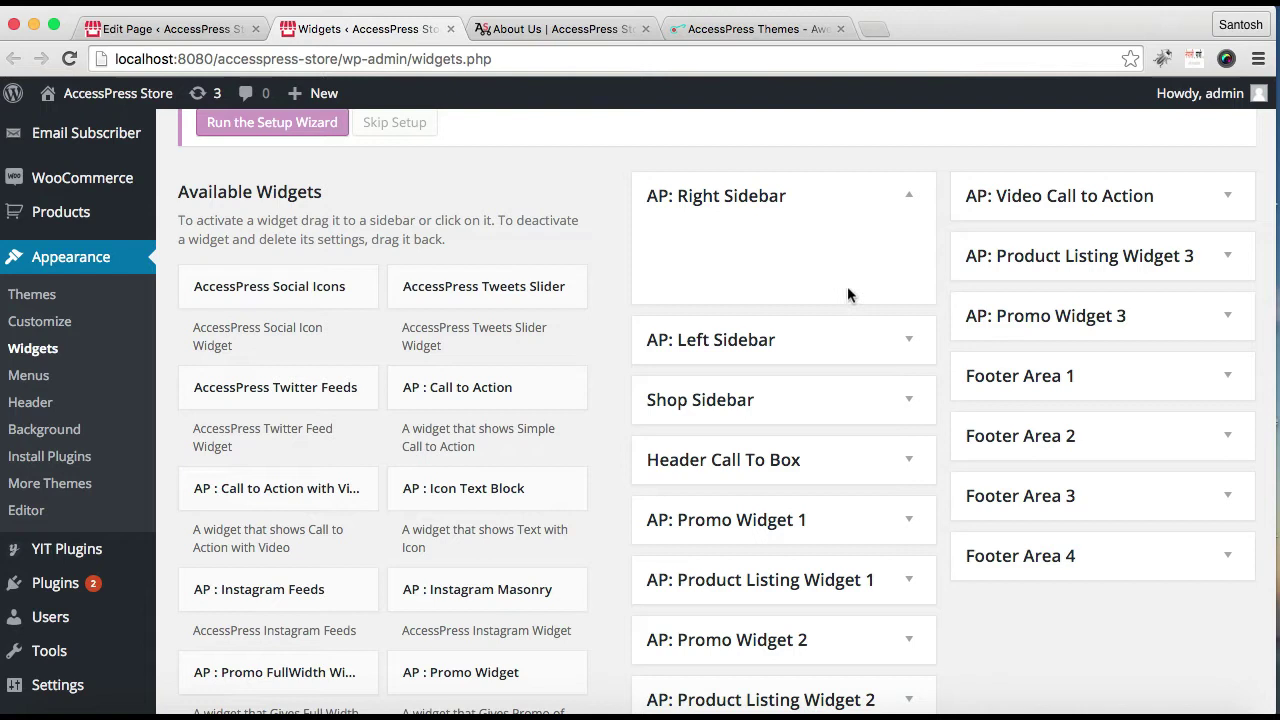
pyautogui.click(909, 344)
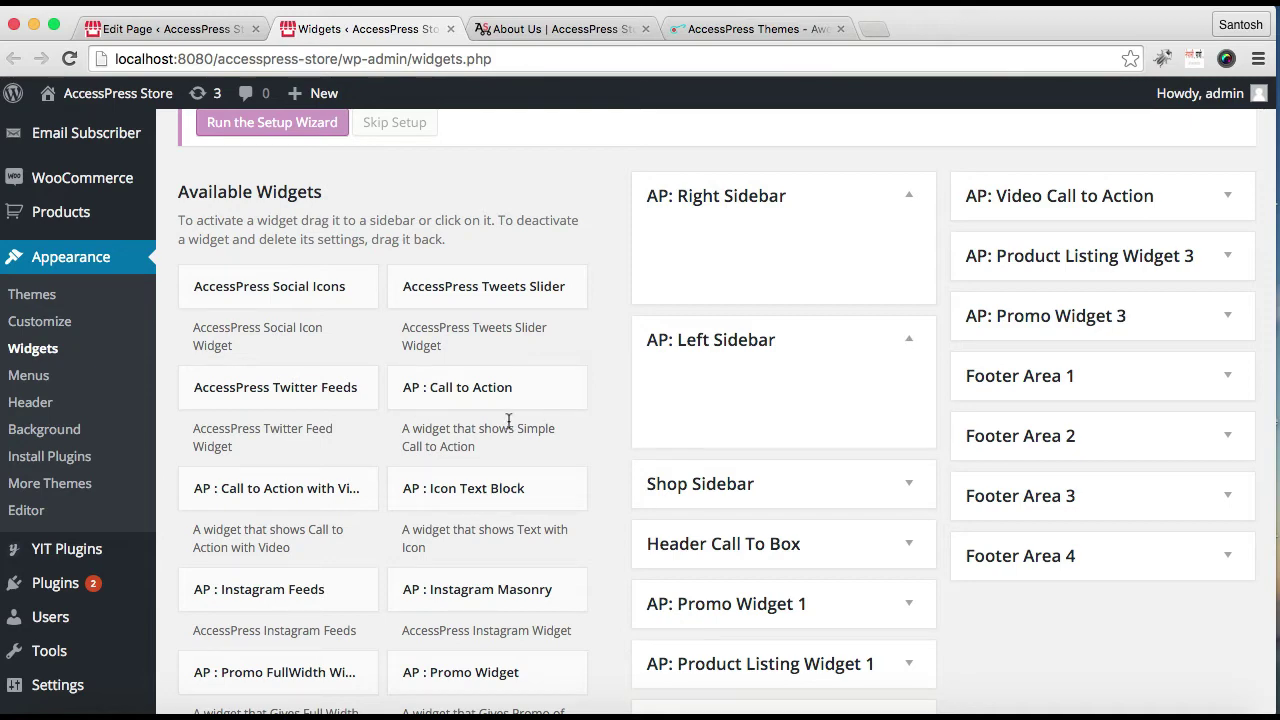
# Add the Recent Posts widget to AP: Left Sidebar.
pyautogui.scroll(-10, 419, 421)
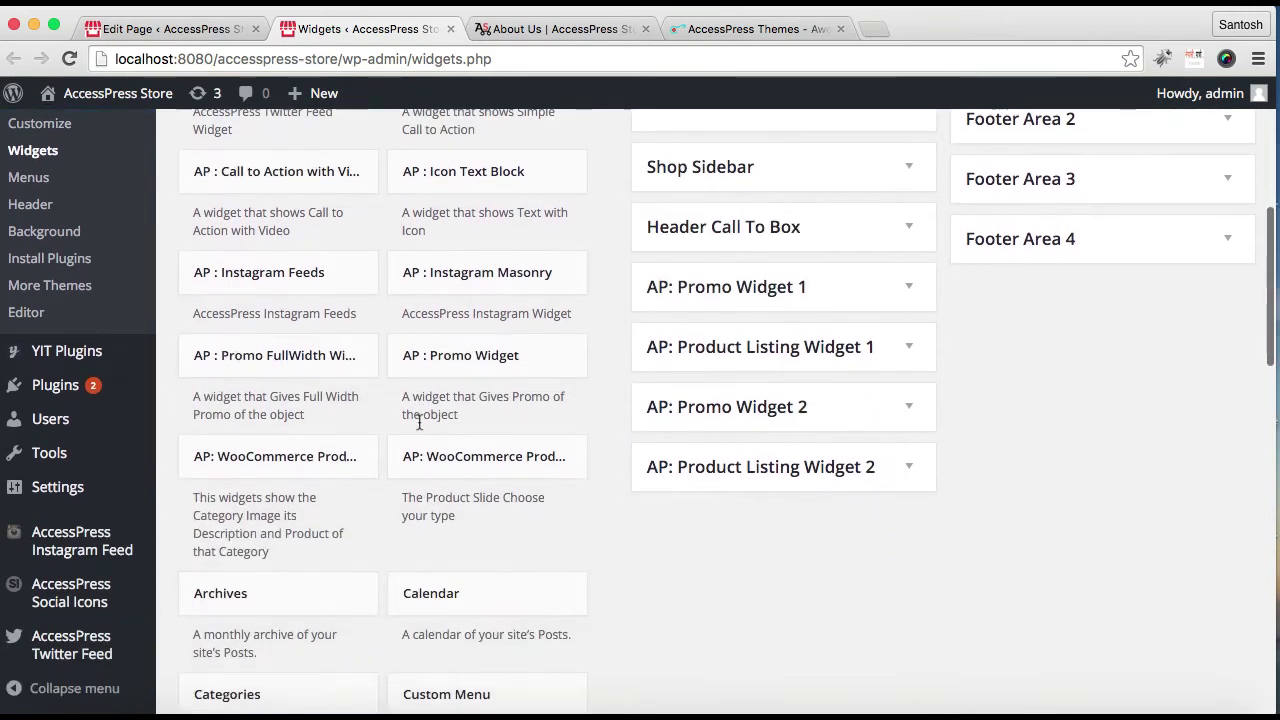
pyautogui.scroll(-8, 419, 421)
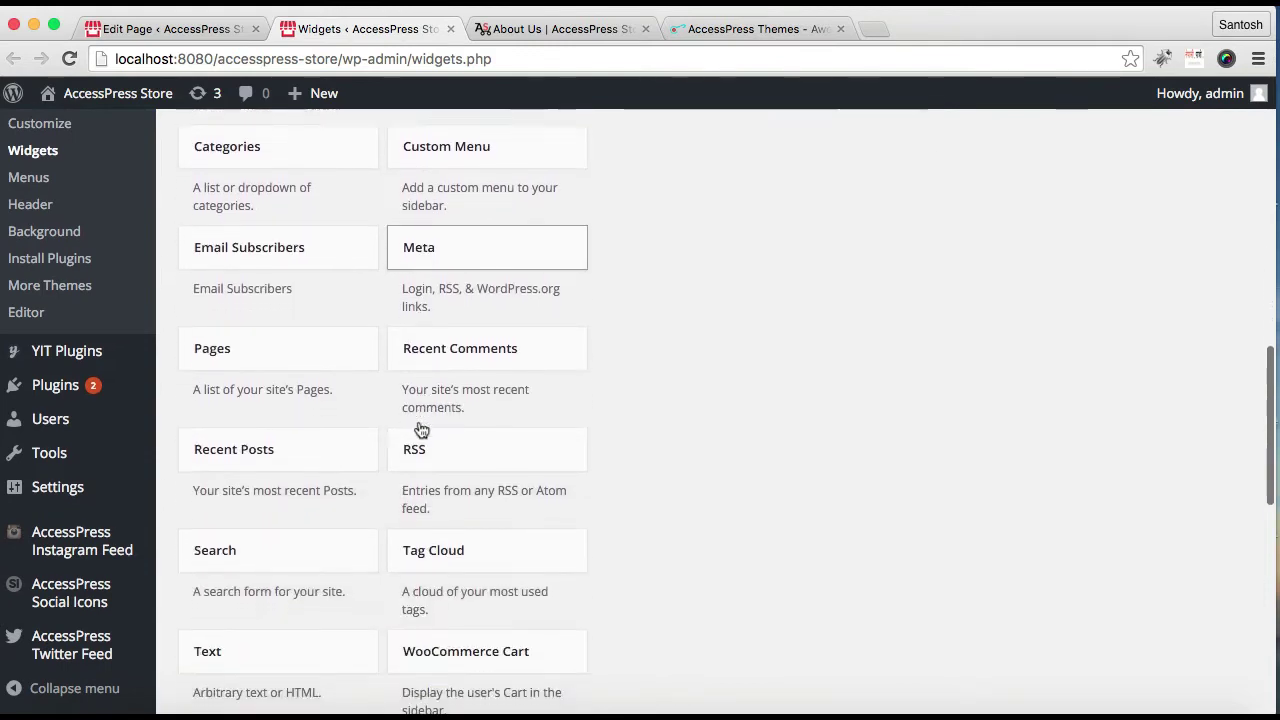
pyautogui.click(314, 449)
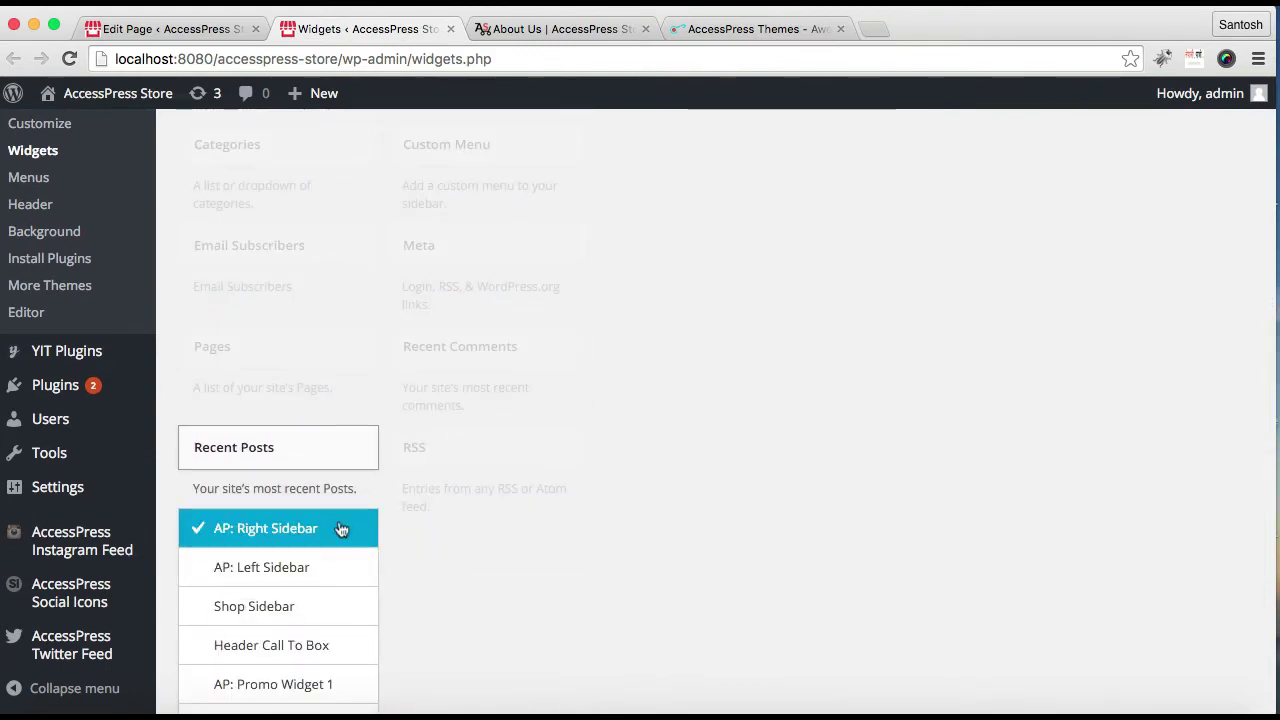
pyautogui.scroll(-3, 341, 528)
pyautogui.scroll(3, 331, 557)
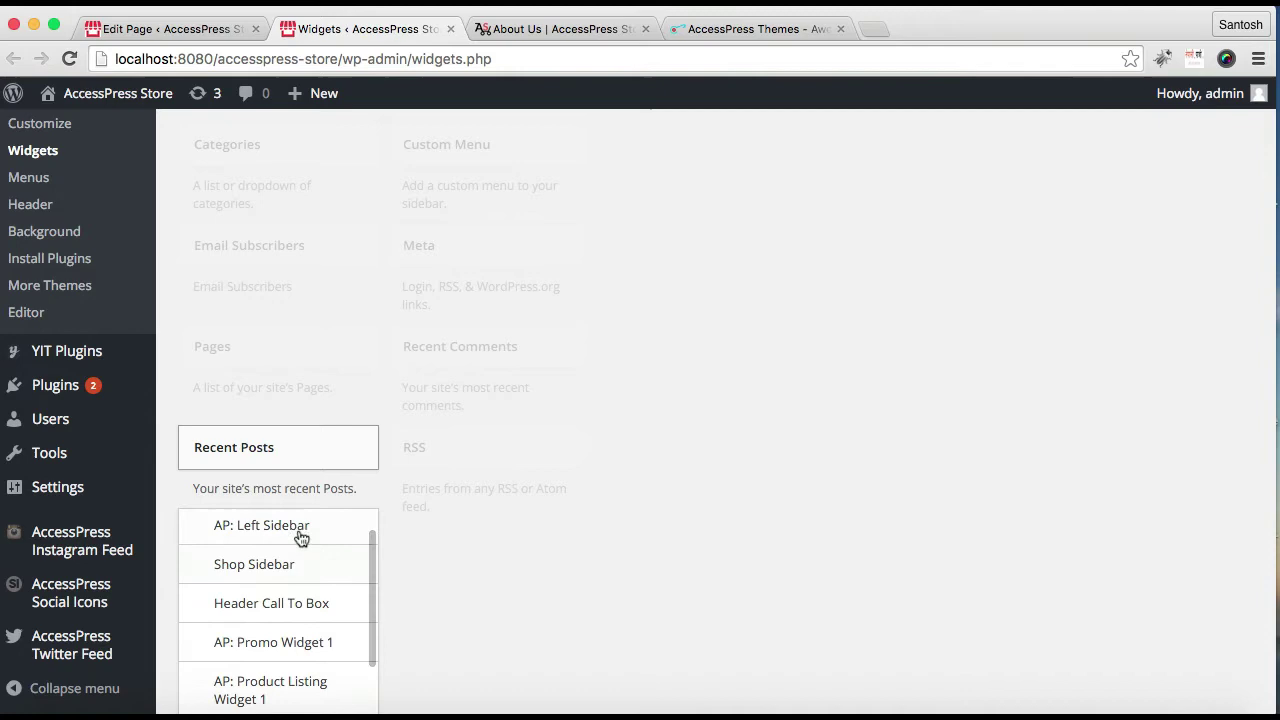
pyautogui.click(300, 530)
pyautogui.scroll(4, 471, 579)
pyautogui.scroll(-12, 471, 579)
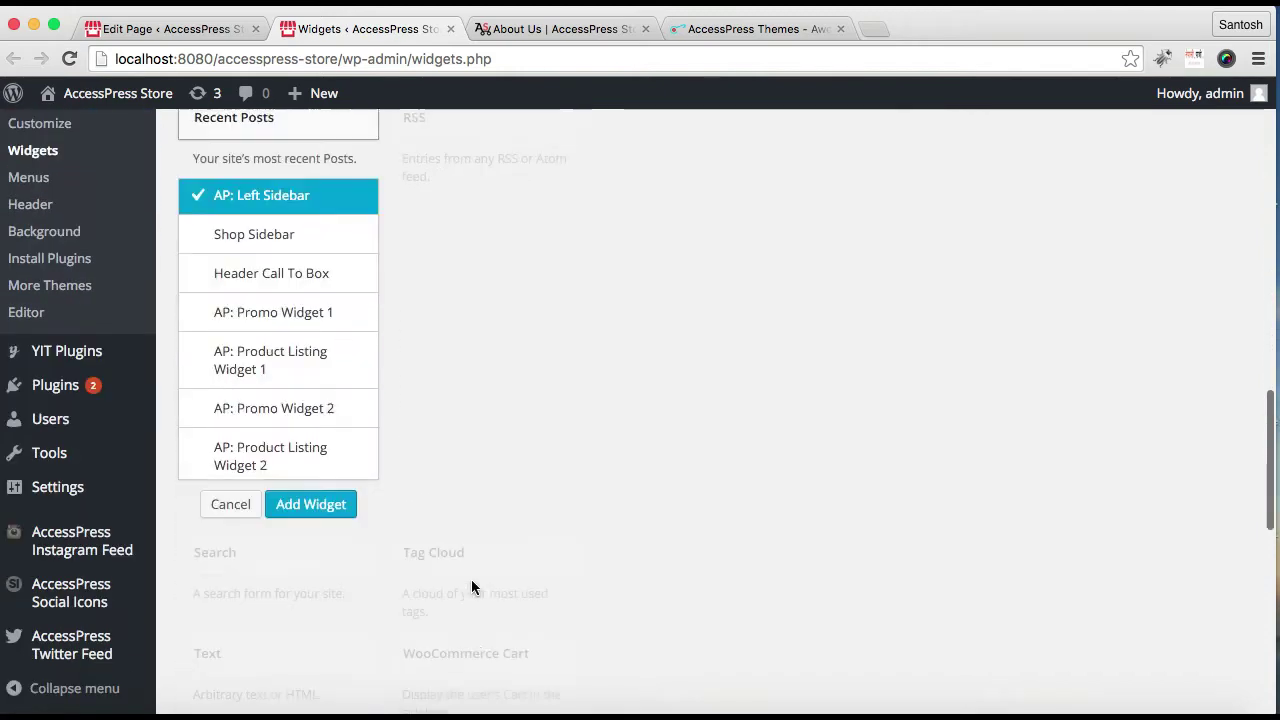
pyautogui.click(330, 450)
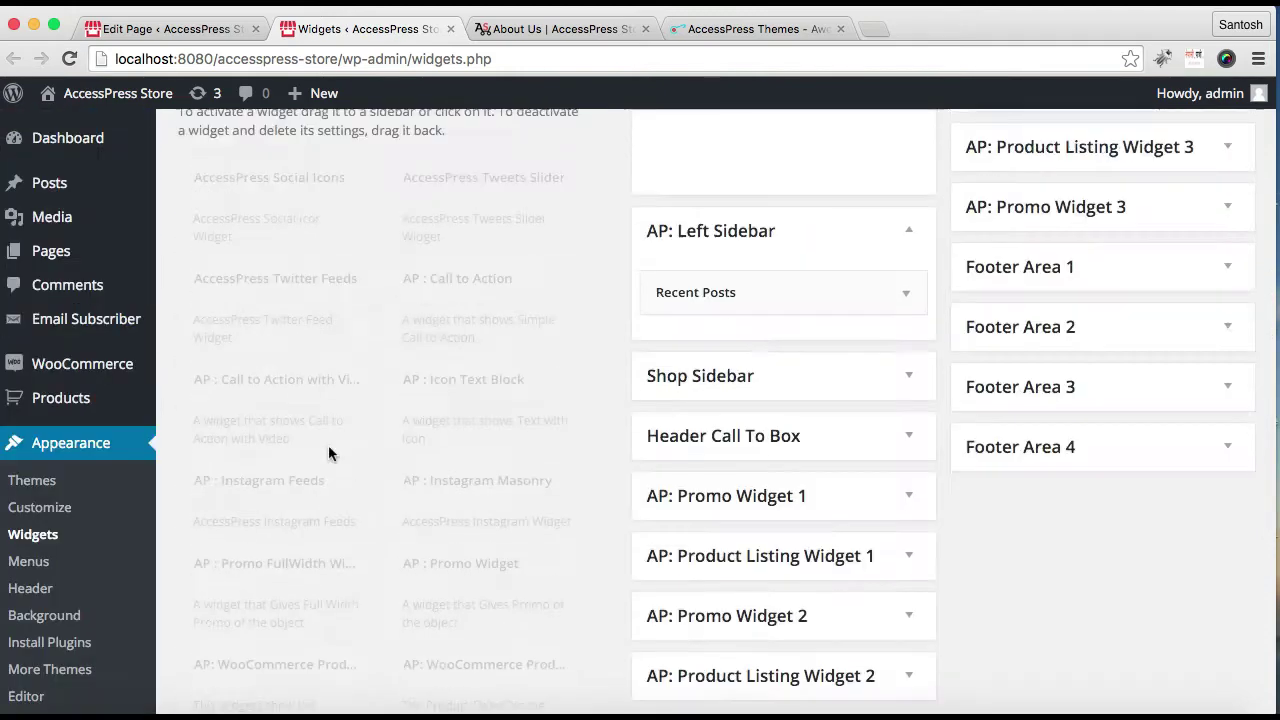
# Save the Recent Posts widget with the title 'Recent post' and collapse it.
pyautogui.click(739, 366)
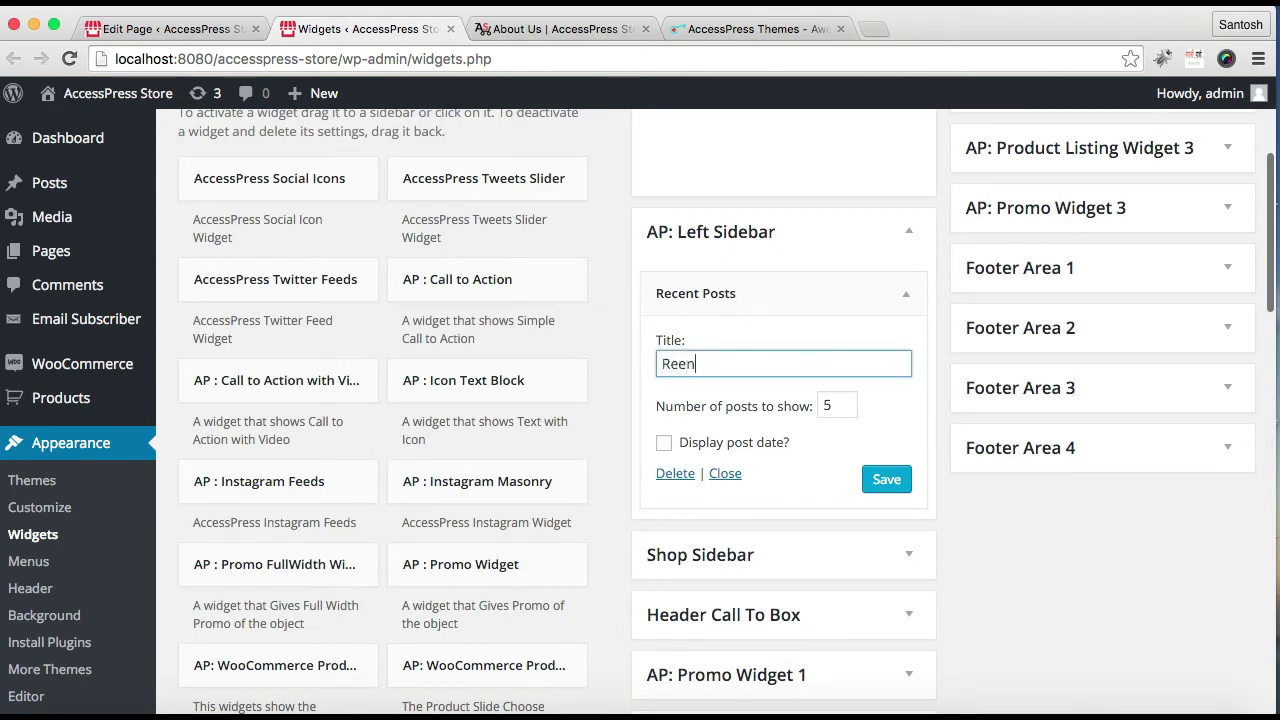
pyautogui.write('Recent post')
pyautogui.click(884, 484)
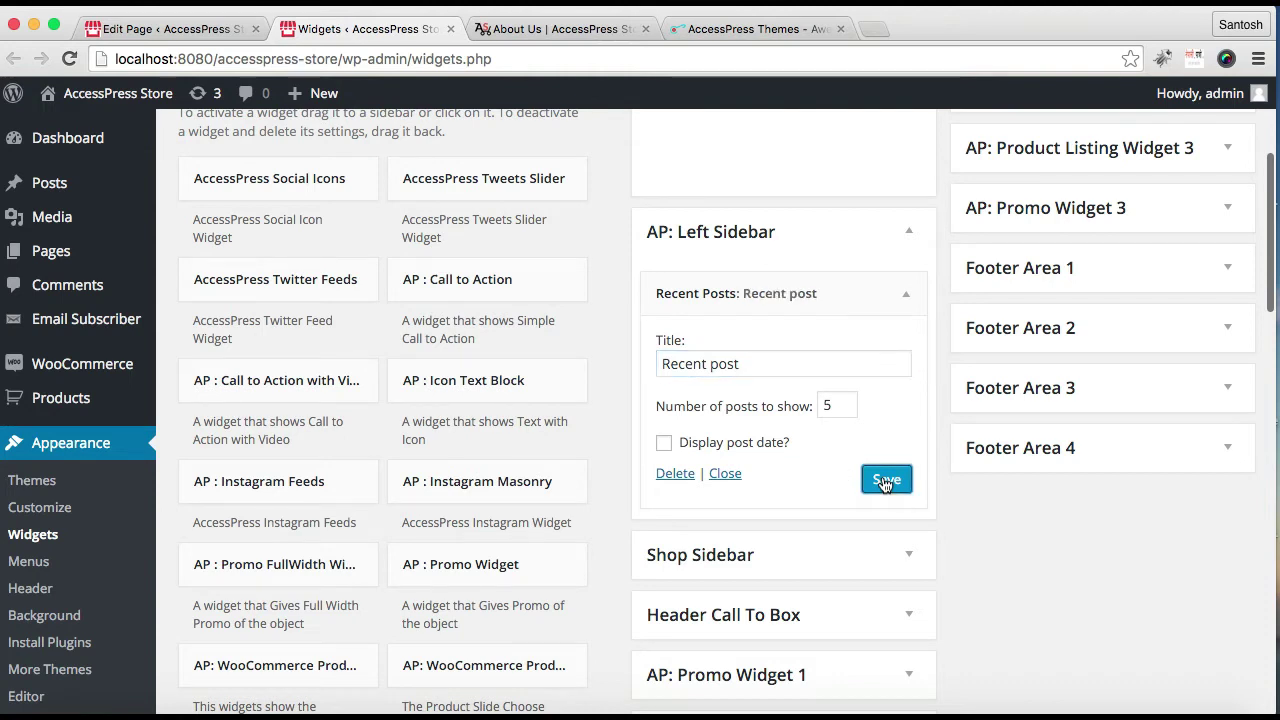
pyautogui.click(725, 473)
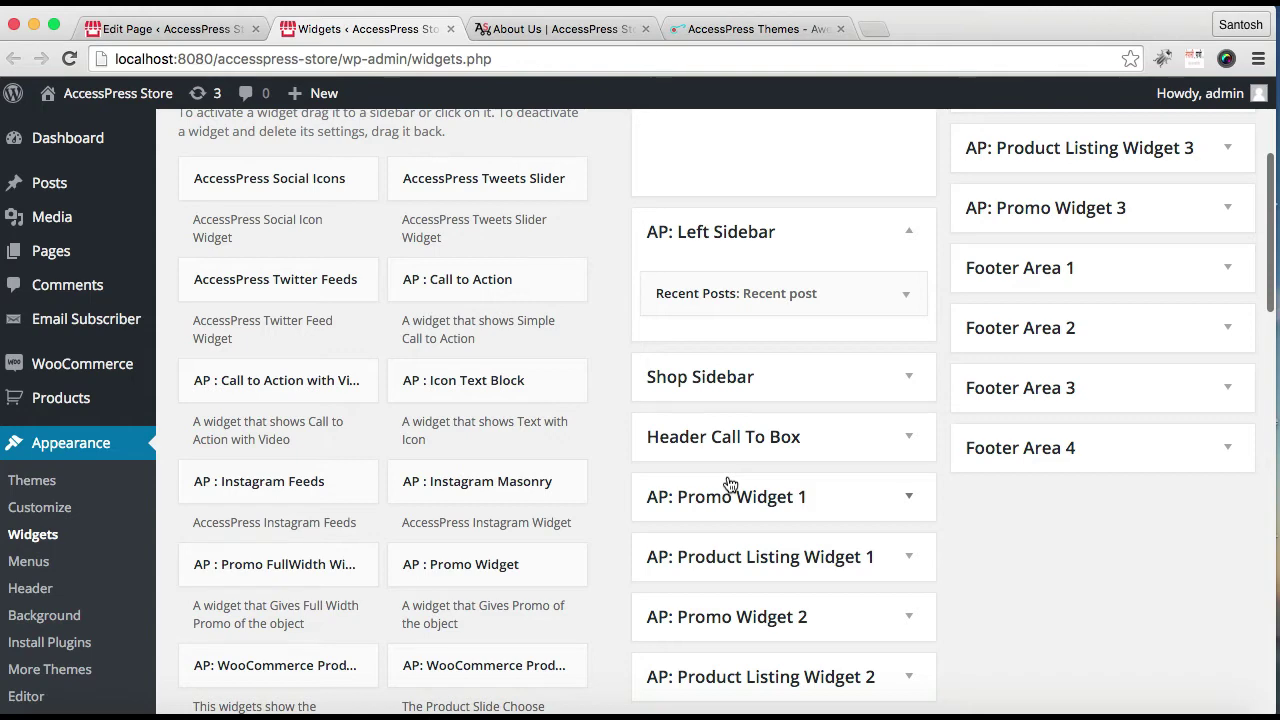
pyautogui.scroll(-5, 429, 540)
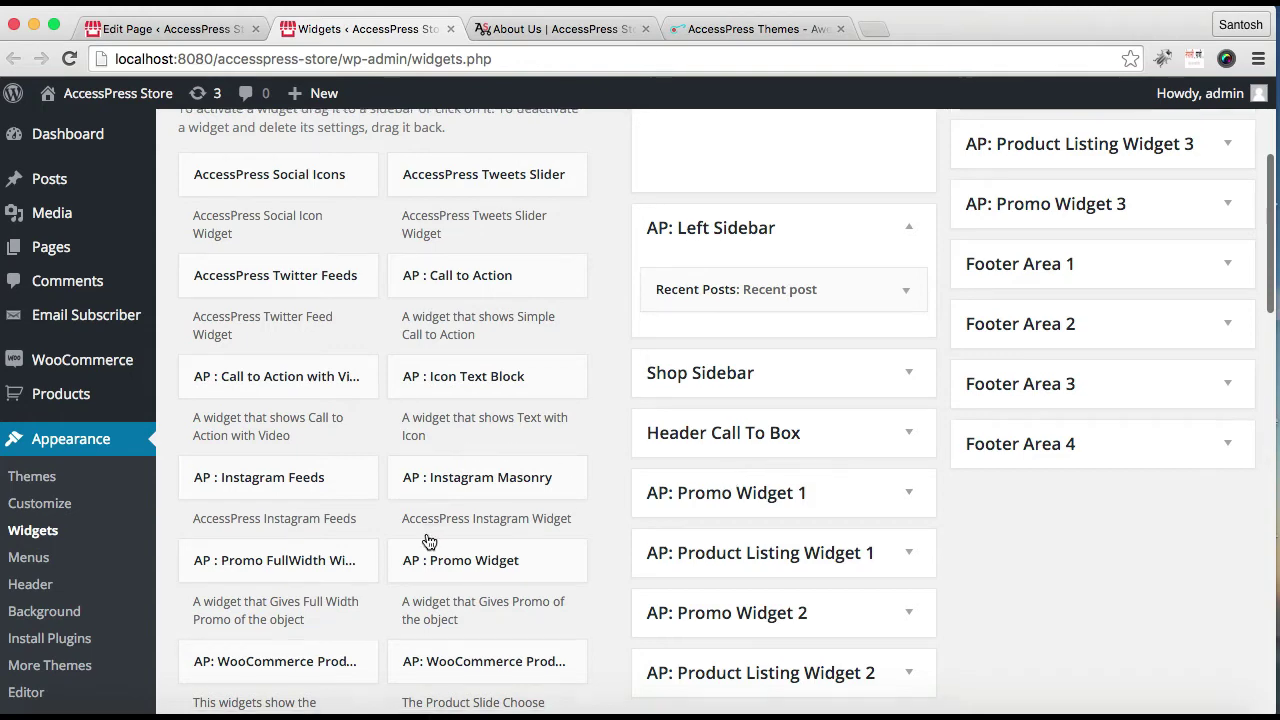
pyautogui.scroll(-4, 429, 540)
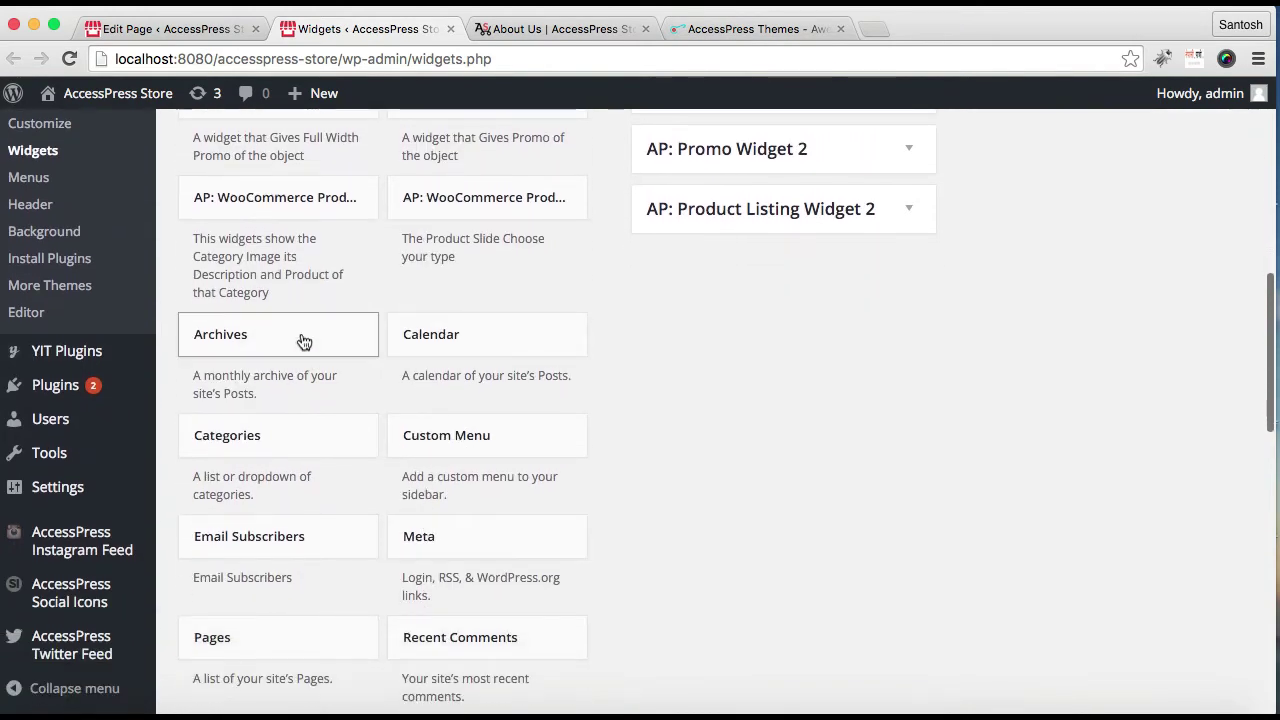
# Add an Archives widget to AP: Left Sidebar, saved with the title 'Archive'.
pyautogui.click(304, 341)
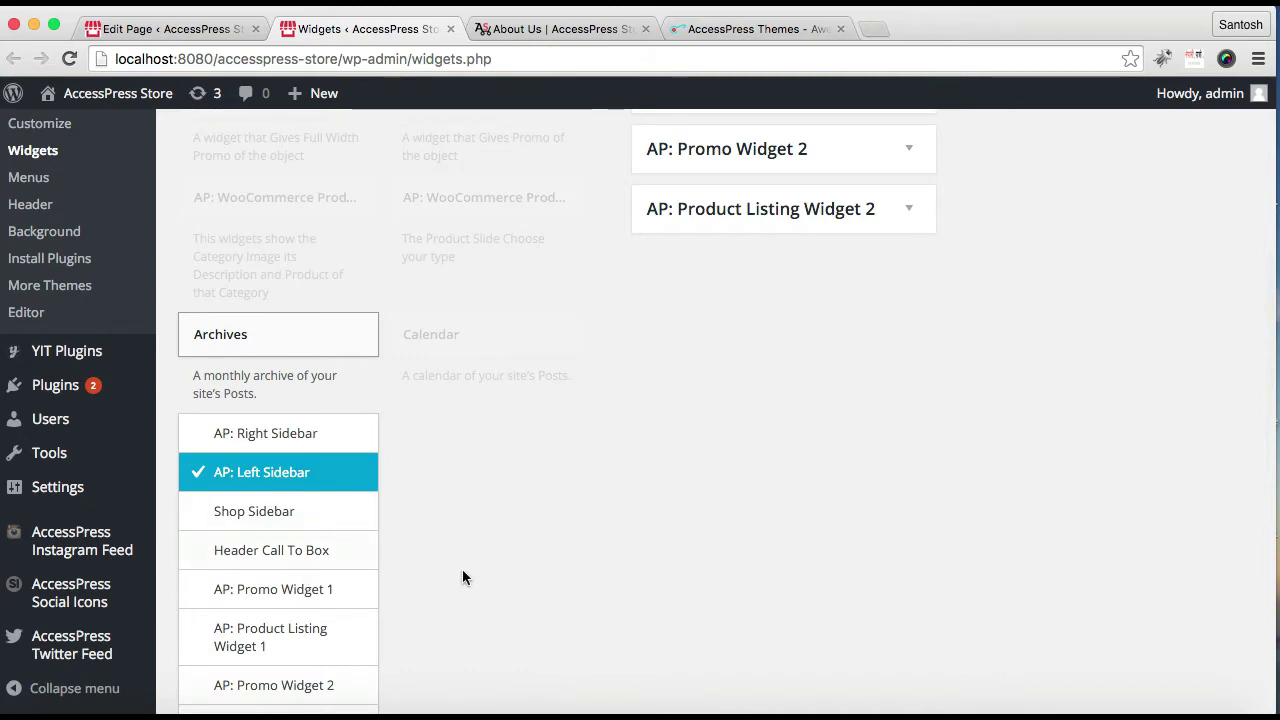
pyautogui.scroll(-7, 462, 571)
pyautogui.click(328, 383)
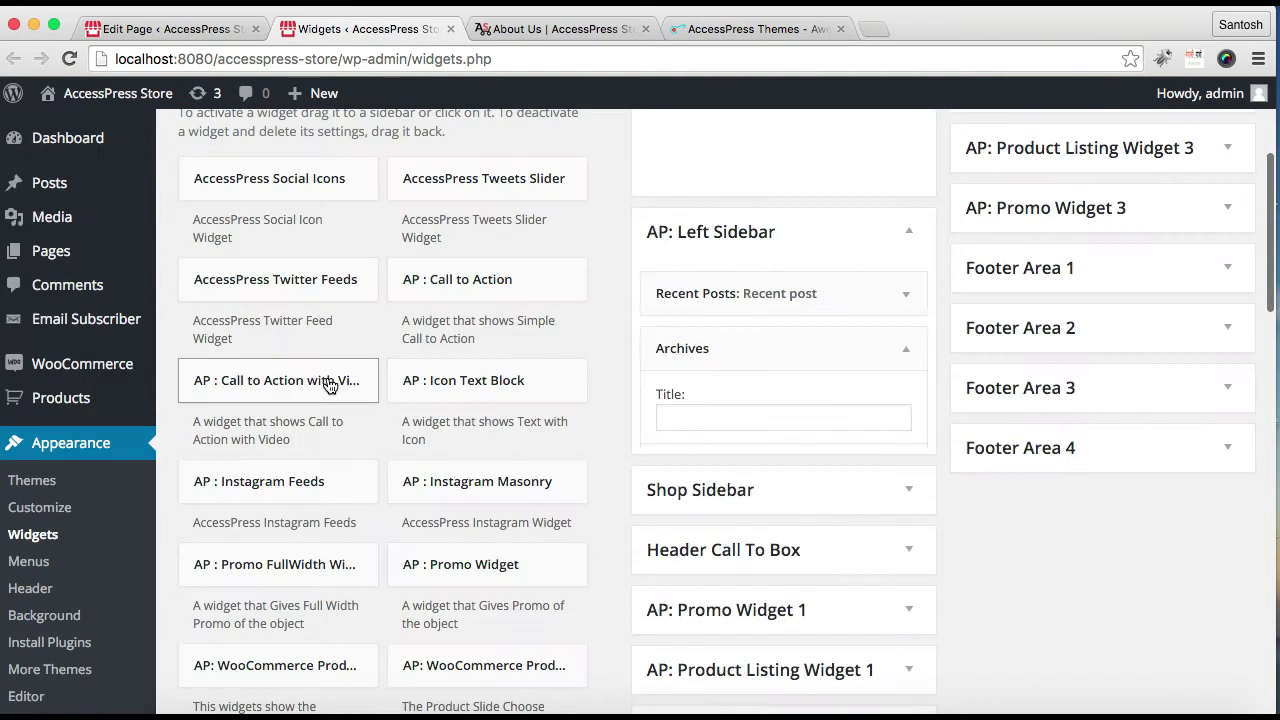
pyautogui.click(697, 418)
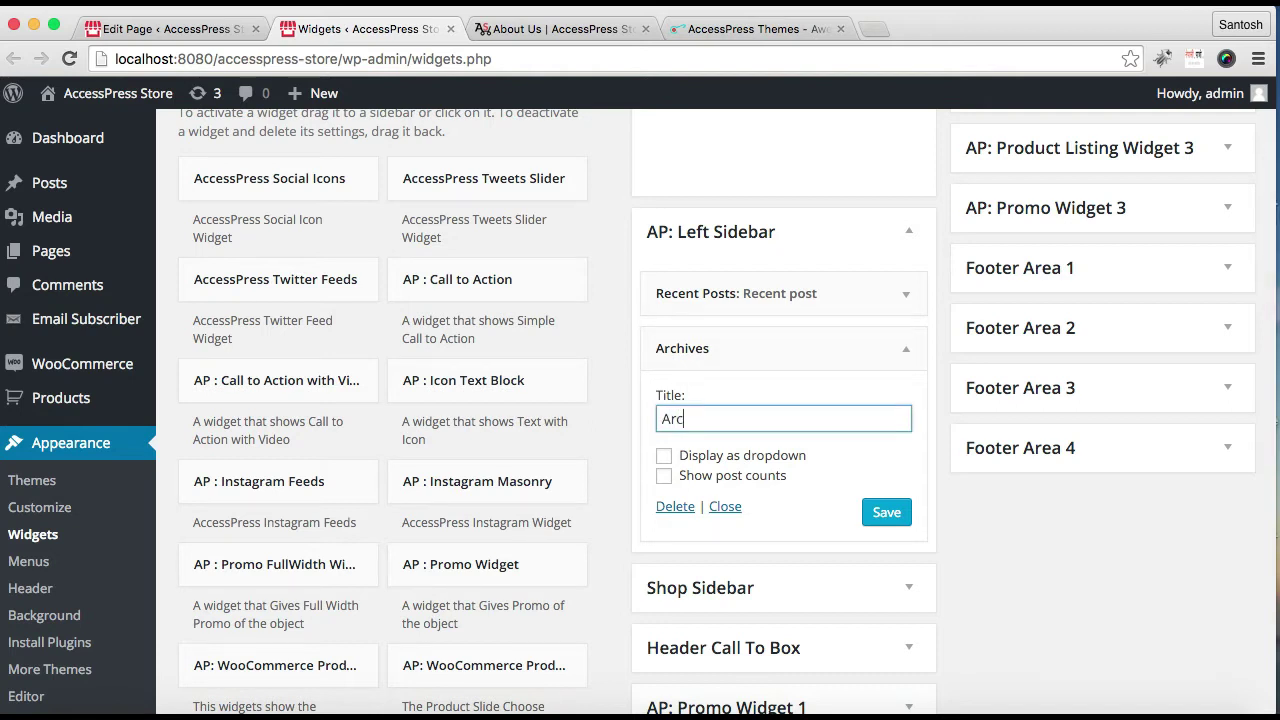
pyautogui.click(882, 512)
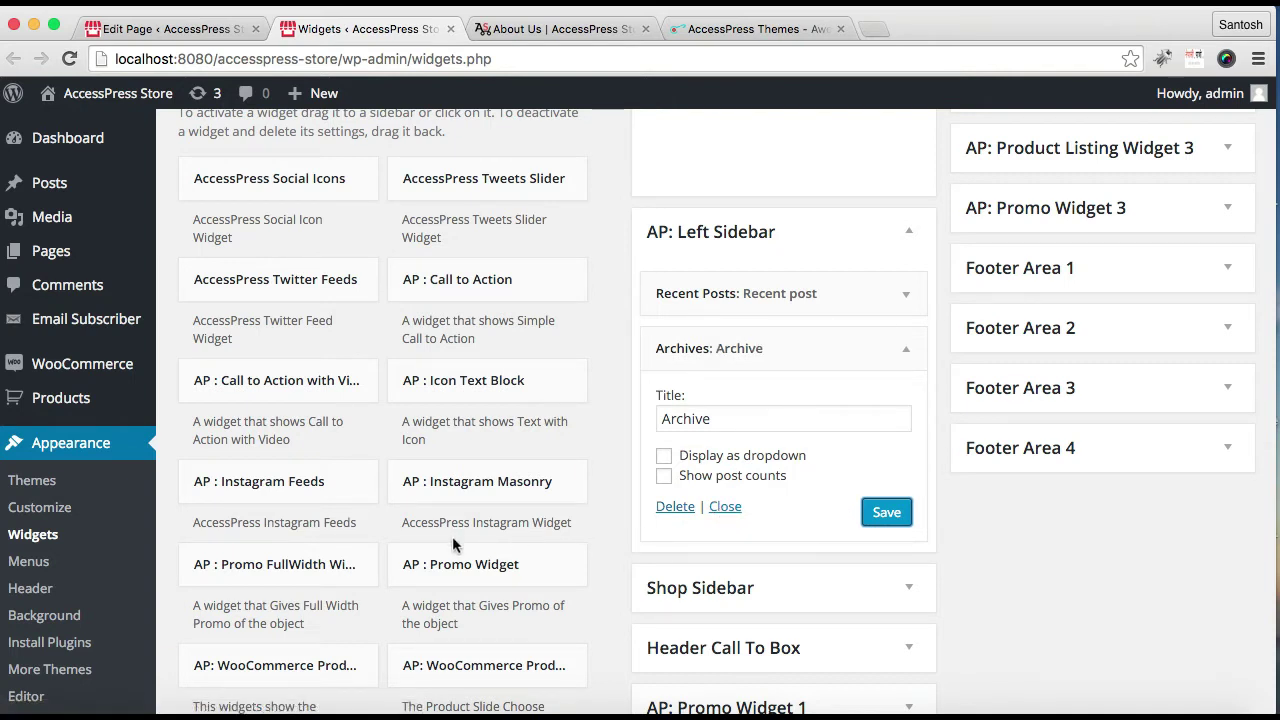
pyautogui.scroll(-5, 452, 536)
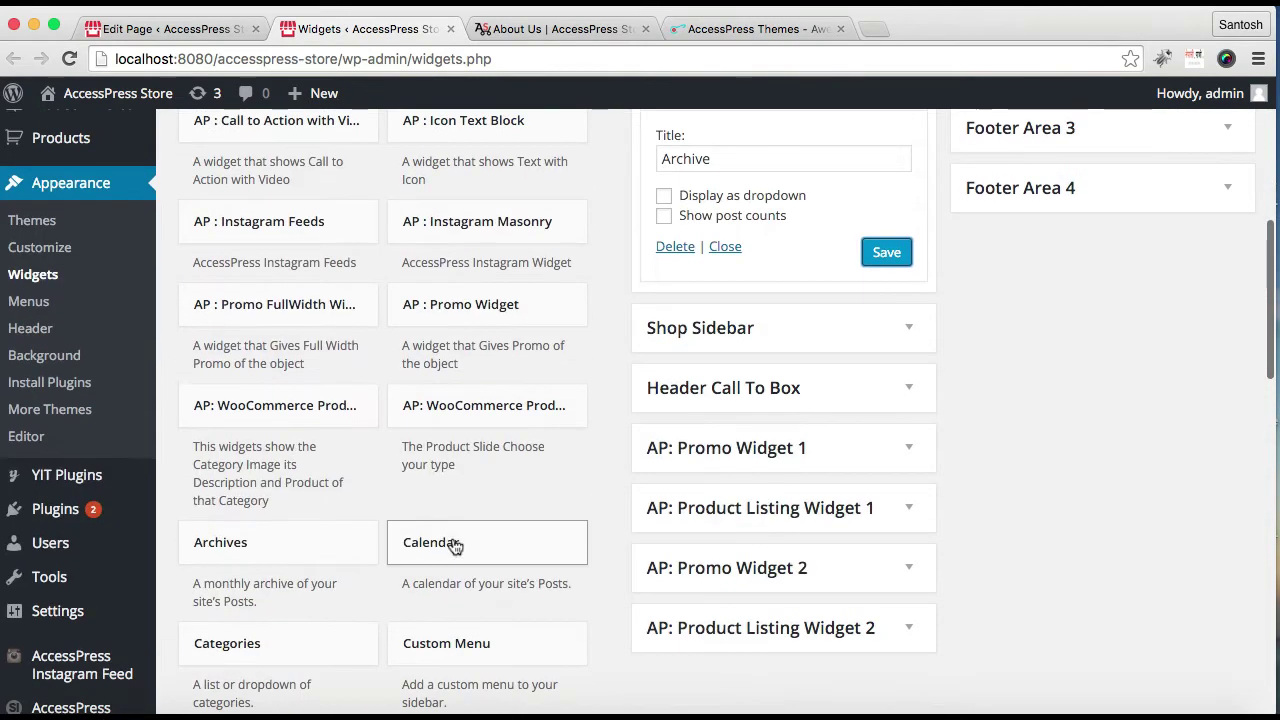
pyautogui.click(724, 250)
pyautogui.scroll(-5, 412, 489)
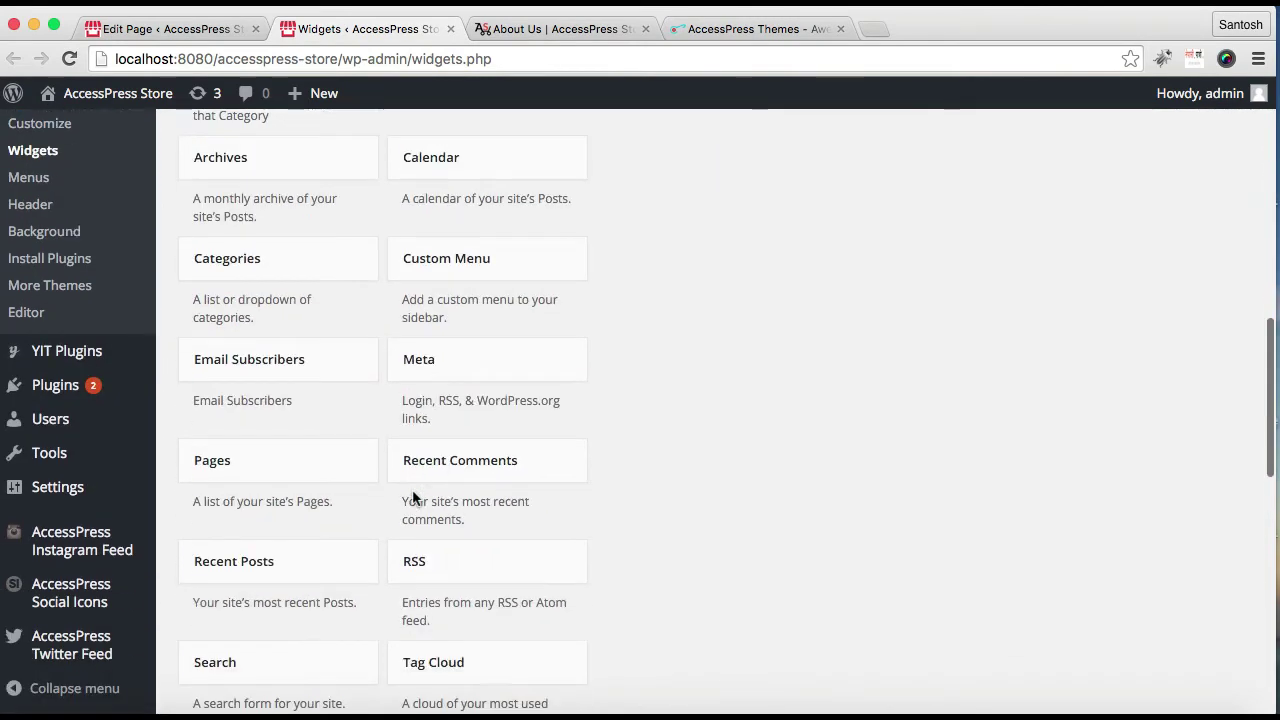
# Add a Recent Comments widget to AP: Left Sidebar titled 'Recent Comments' and save it.
pyautogui.click(486, 476)
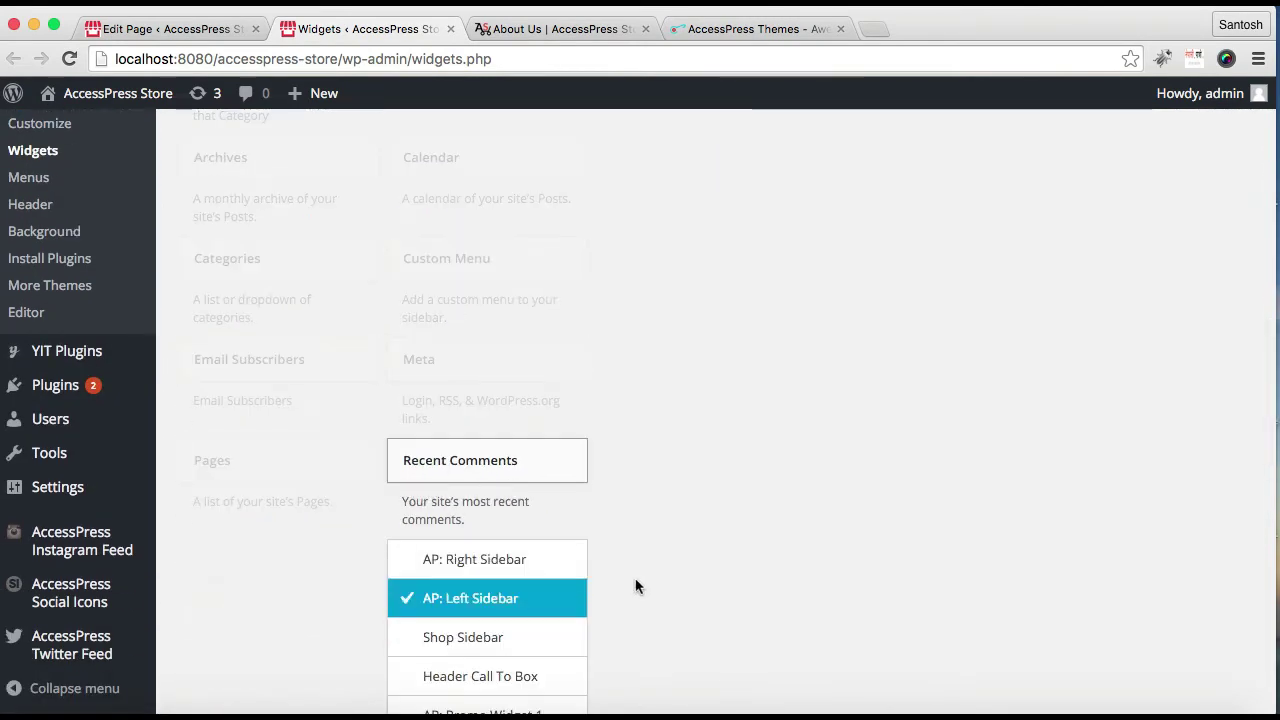
pyautogui.click(522, 659)
pyautogui.click(732, 477)
pyautogui.write('Recent ')
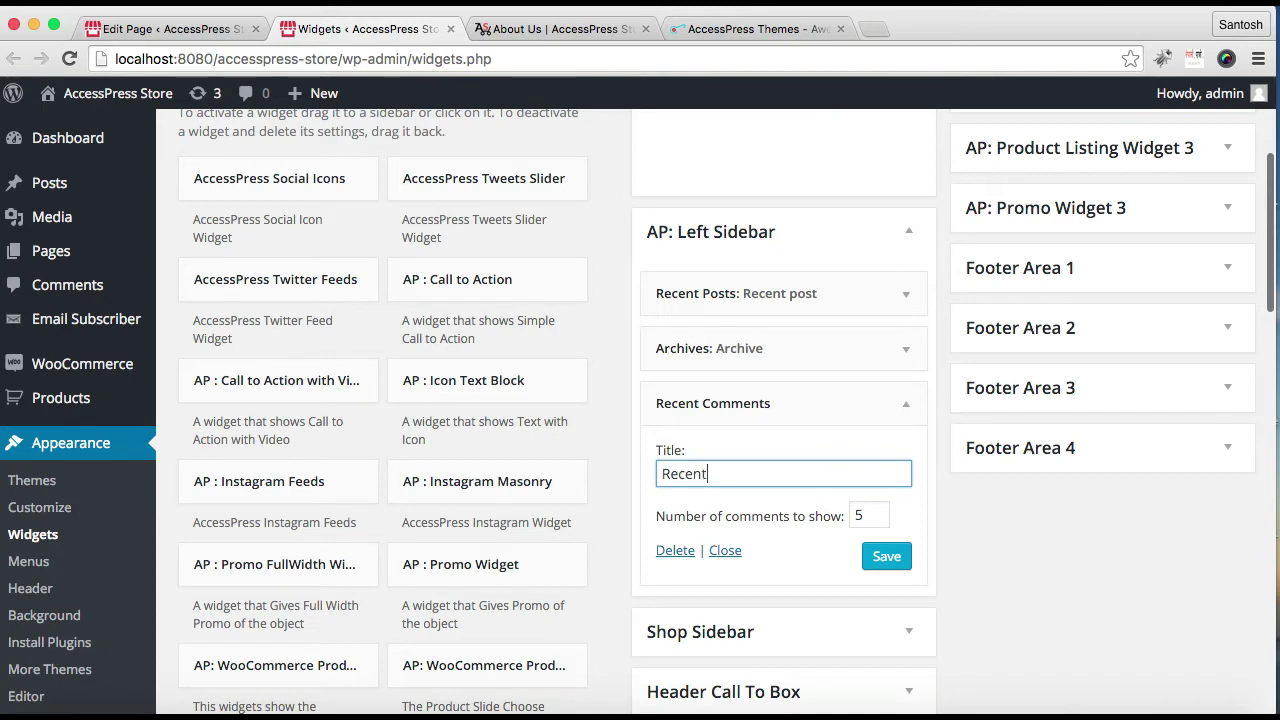
pyautogui.write('Comments')
pyautogui.click(897, 561)
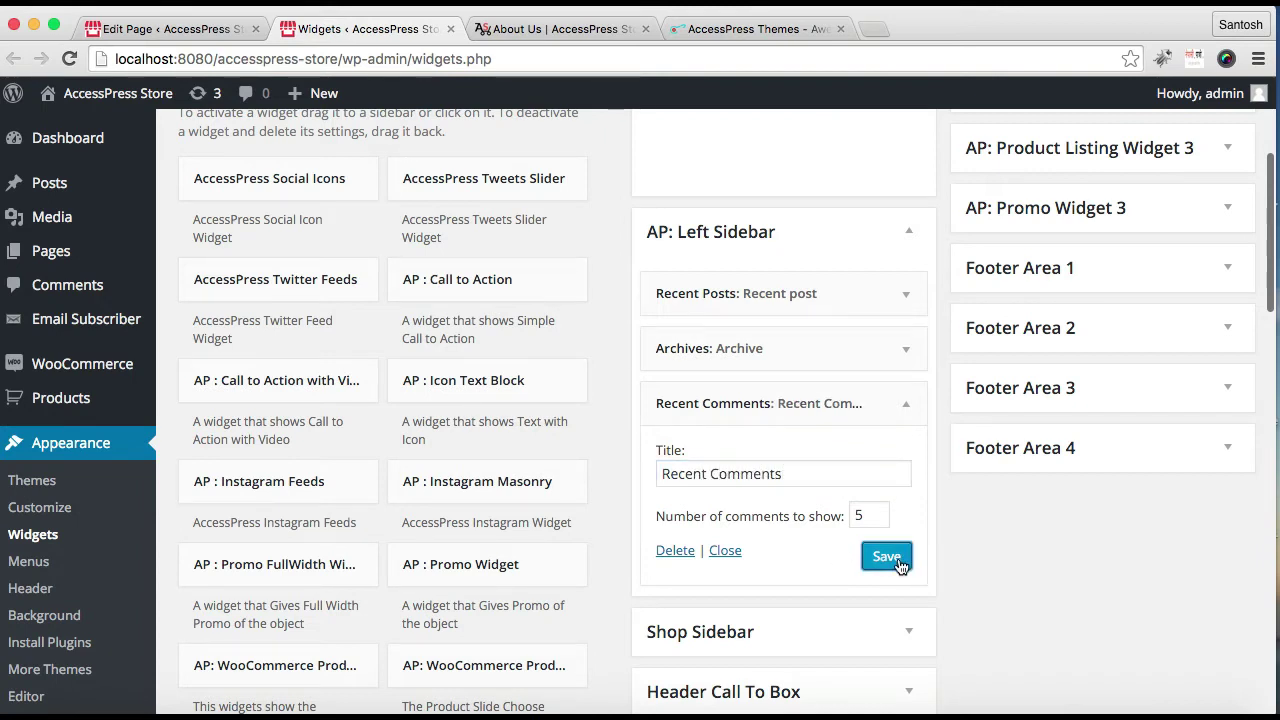
pyautogui.click(718, 551)
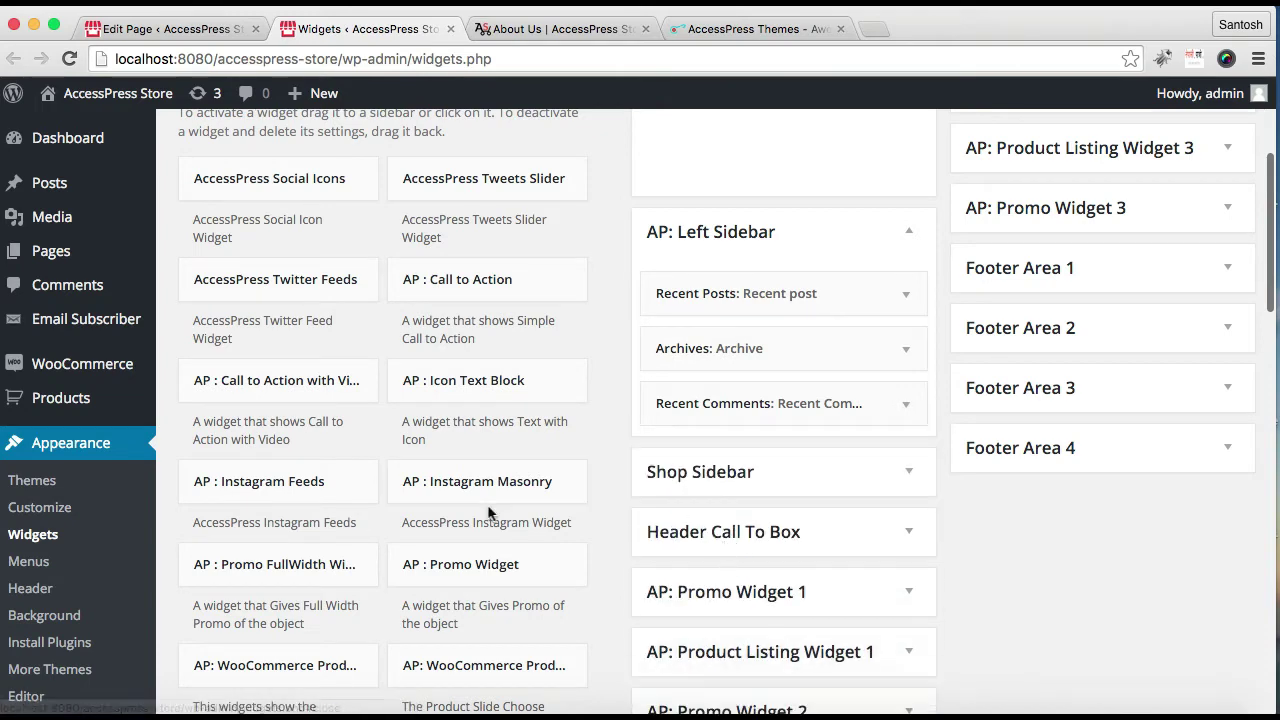
pyautogui.scroll(-5, 499, 510)
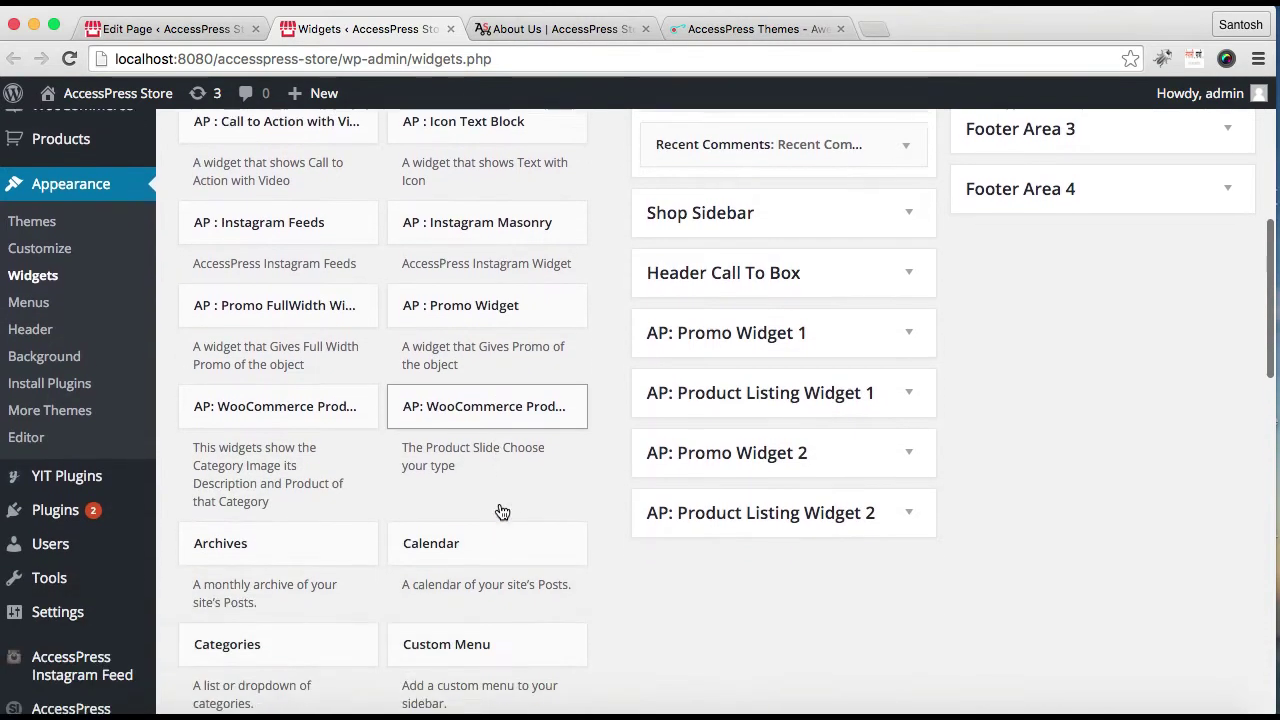
pyautogui.scroll(-3, 501, 511)
# Add a Categories widget to AP: Left Sidebar titled 'Categories' and save it.
pyautogui.click(294, 363)
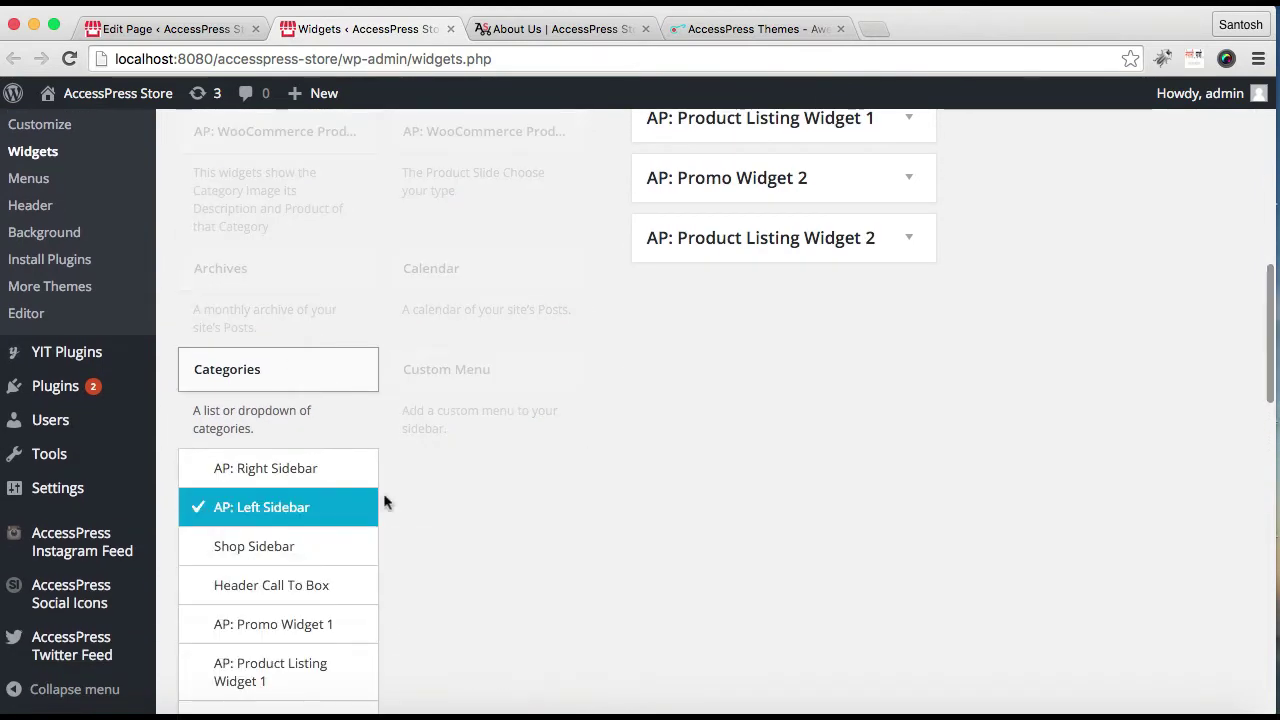
pyautogui.click(311, 528)
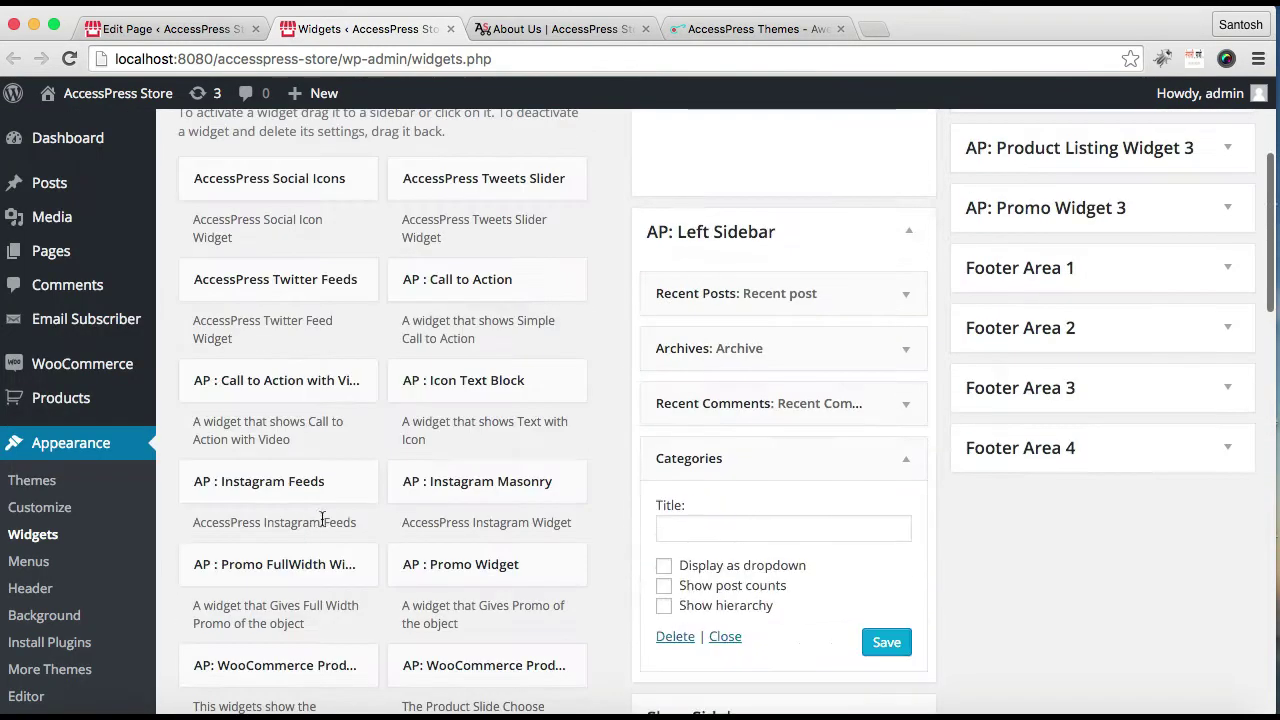
pyautogui.click(707, 524)
pyautogui.write('Categories')
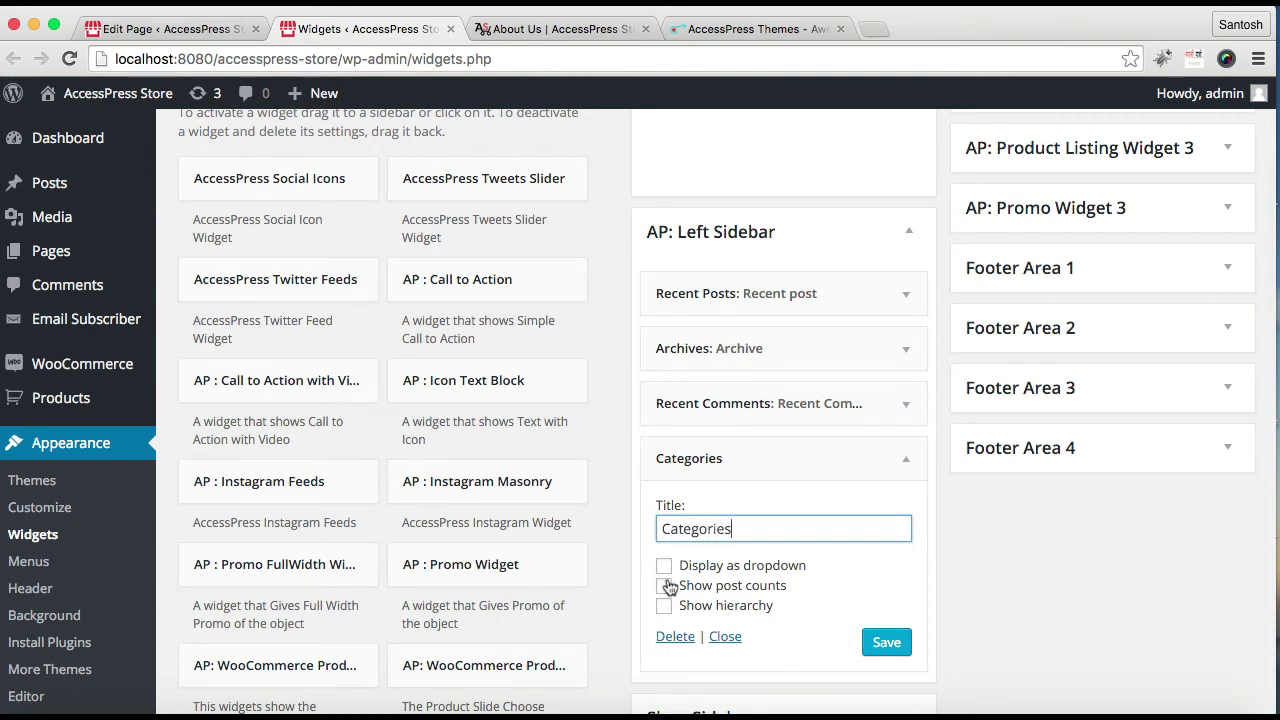
pyautogui.click(862, 643)
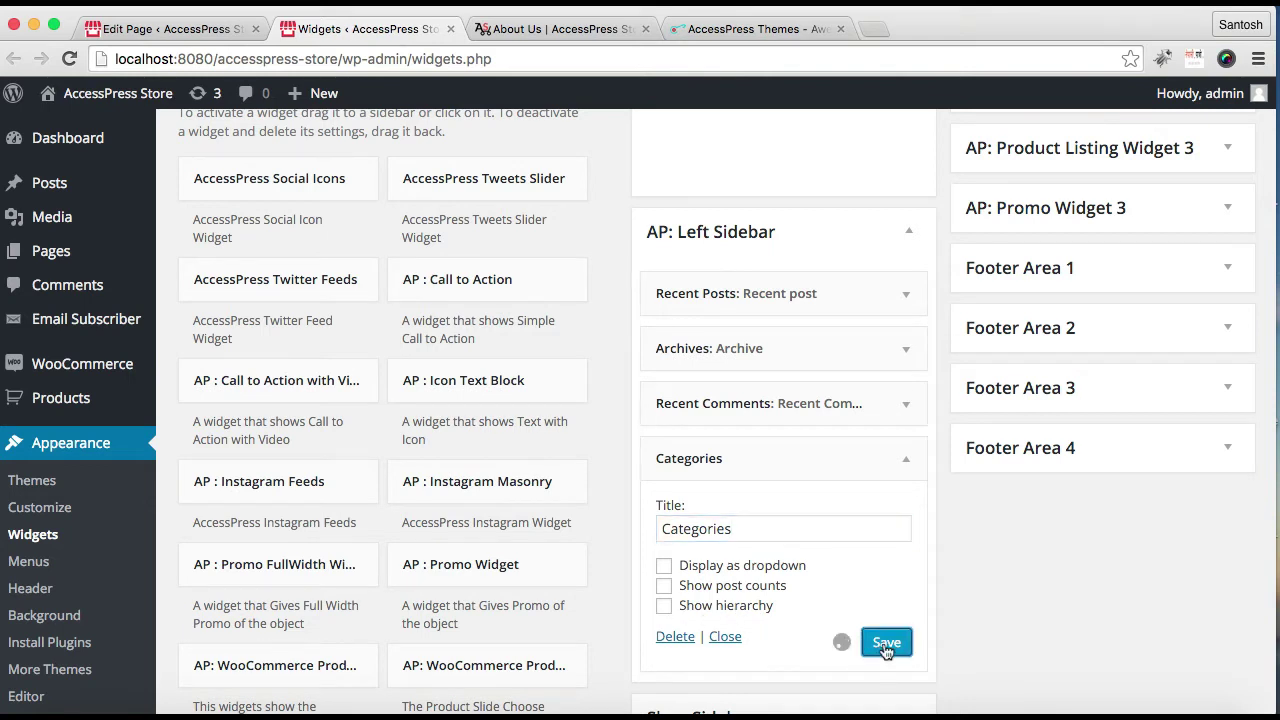
pyautogui.click(725, 637)
pyautogui.click(903, 238)
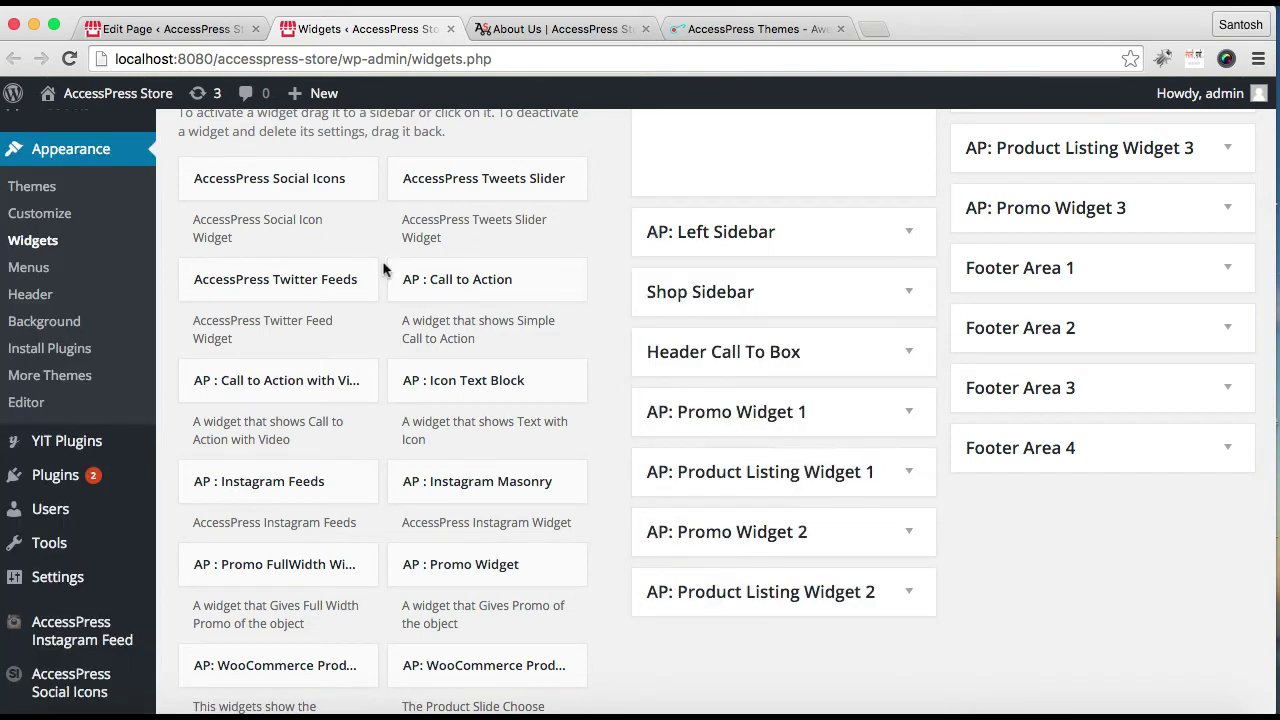
# Open the live local site in a new browser tab.
pyautogui.moveTo(80, 127)
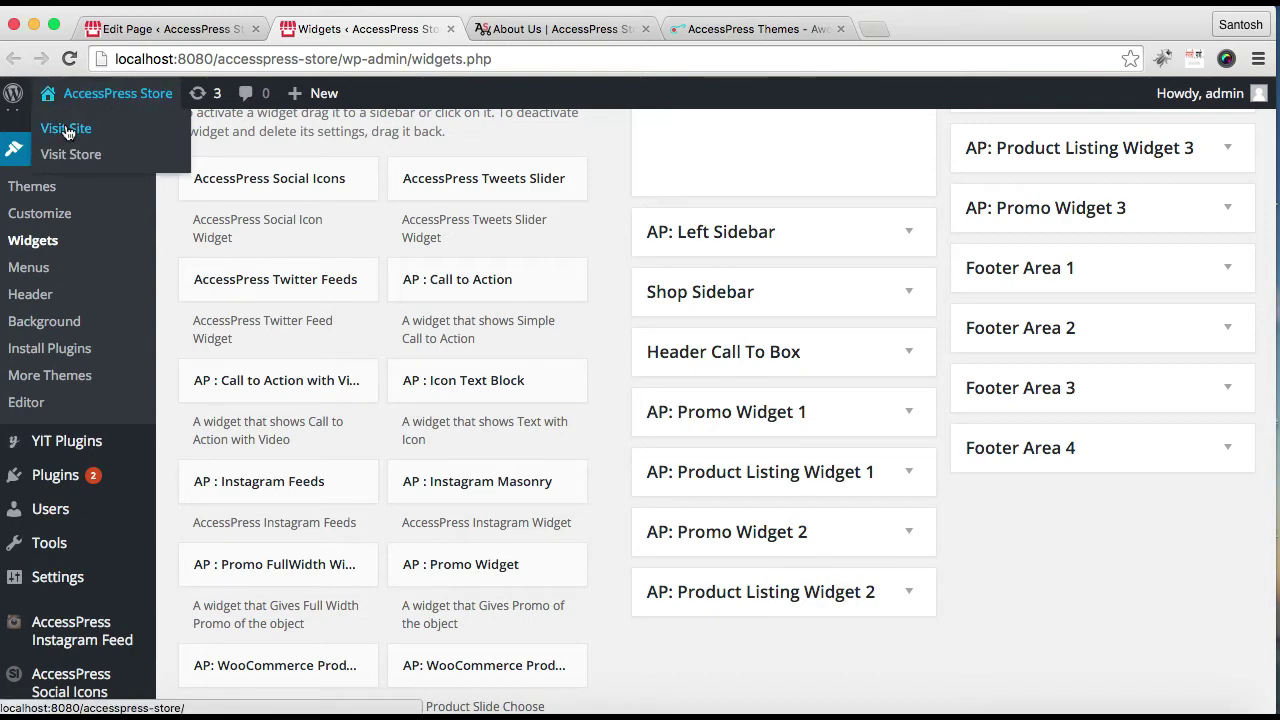
pyautogui.rightClick(66, 132)
pyautogui.click(110, 133)
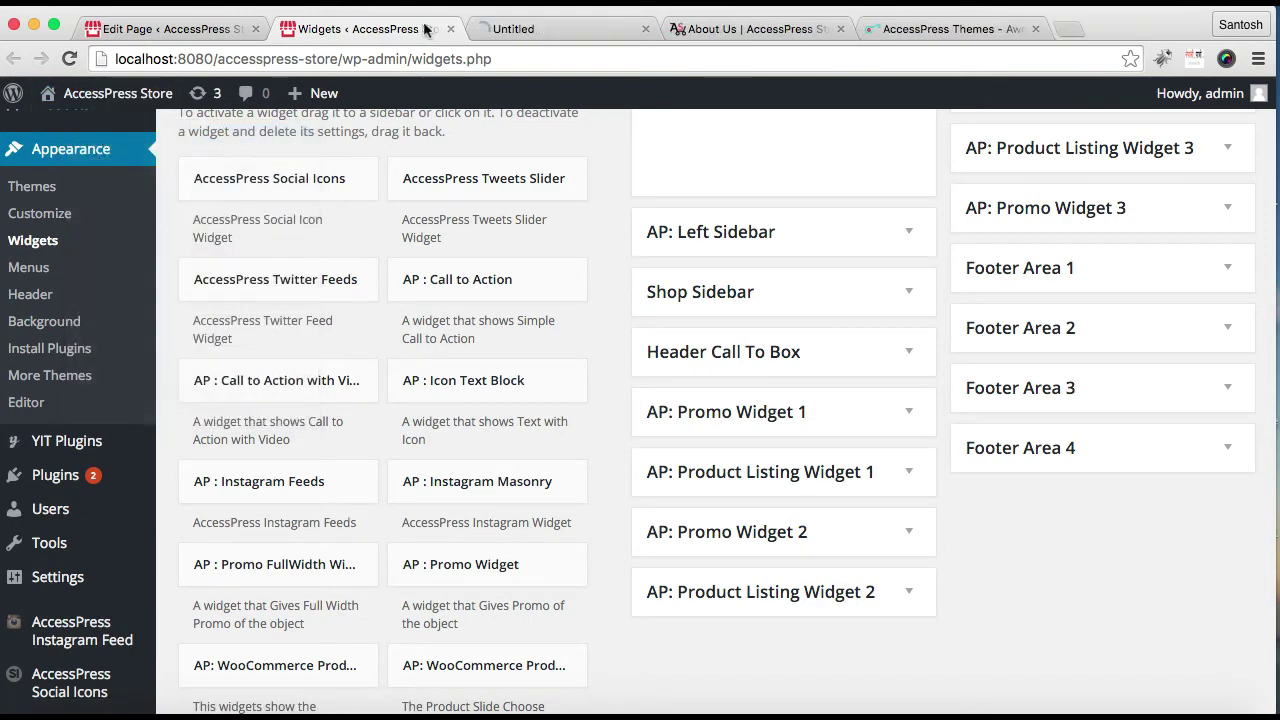
pyautogui.click(530, 32)
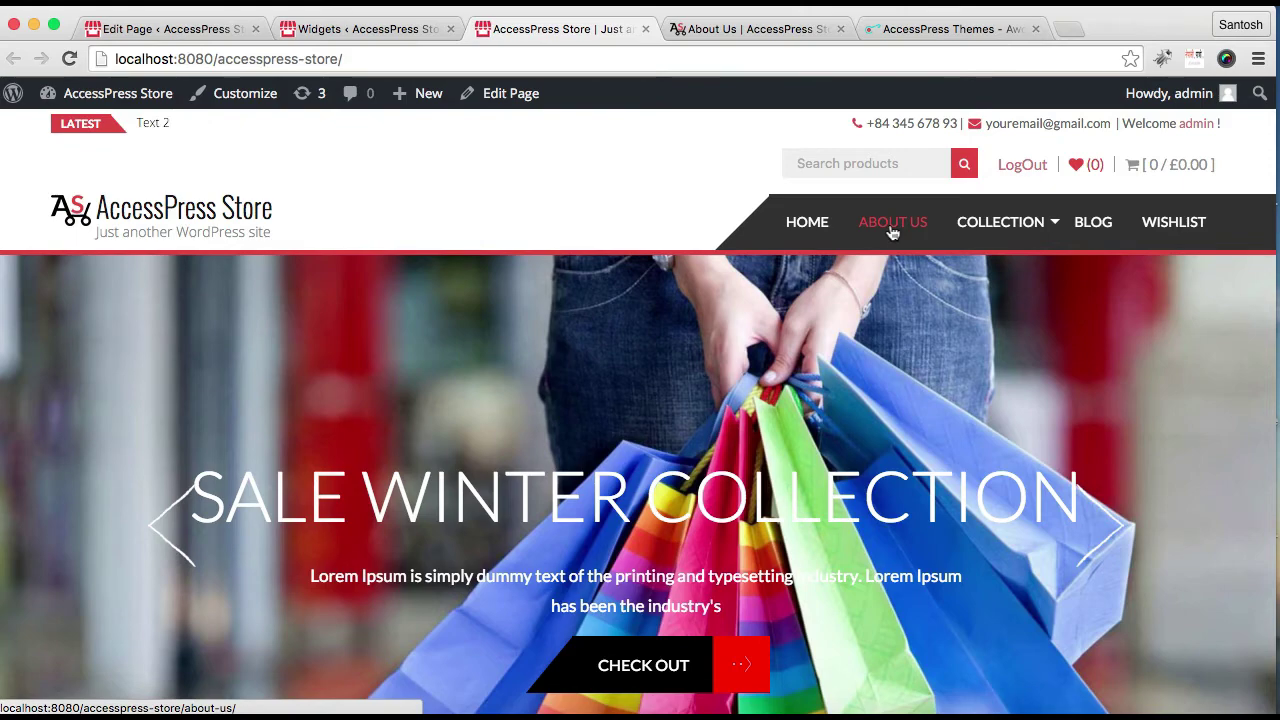
# Check the About Us sidebar for Recent Post, Archive, Recent Comments and Categories widgets.
pyautogui.click(891, 229)
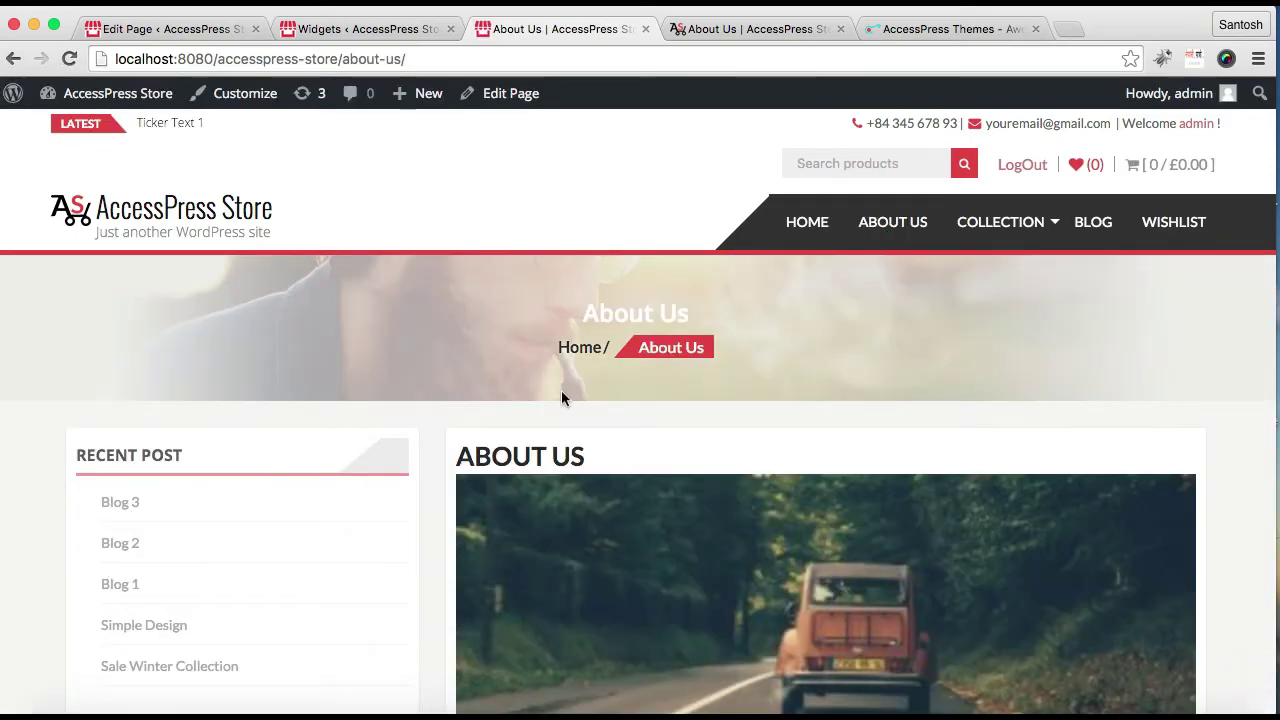
pyautogui.scroll(-5, 429, 511)
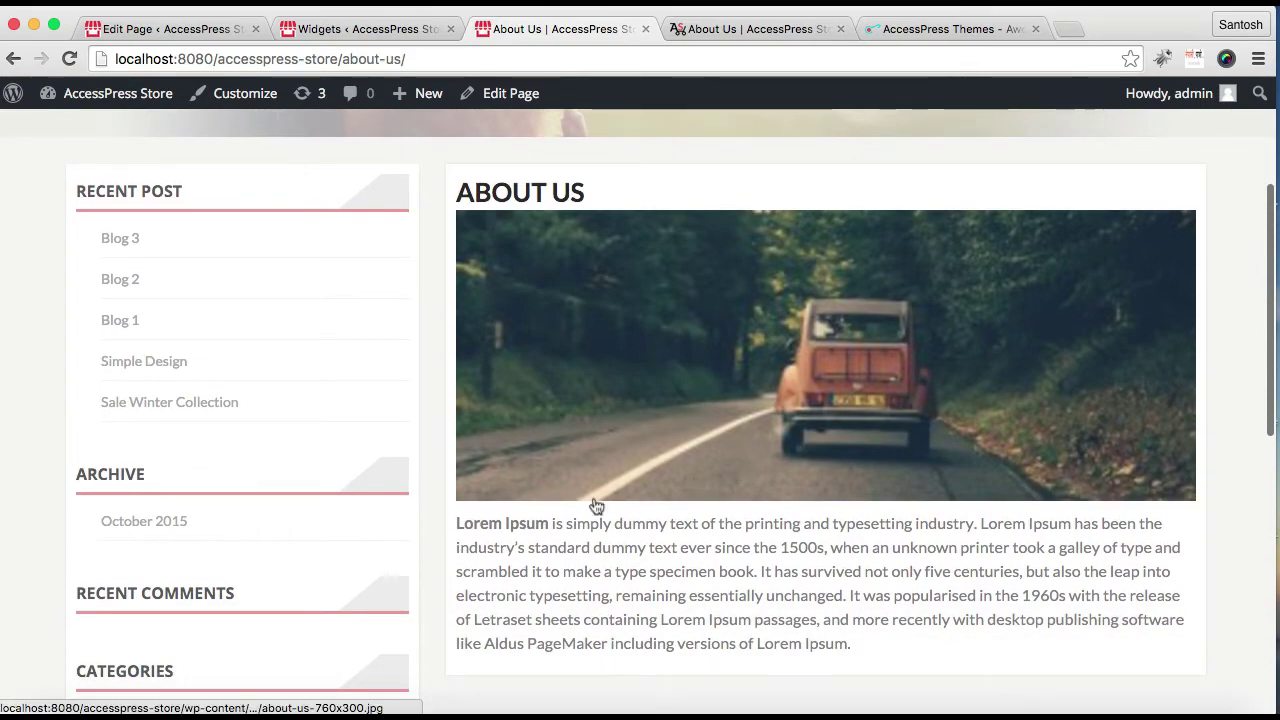
pyautogui.scroll(-5, 252, 460)
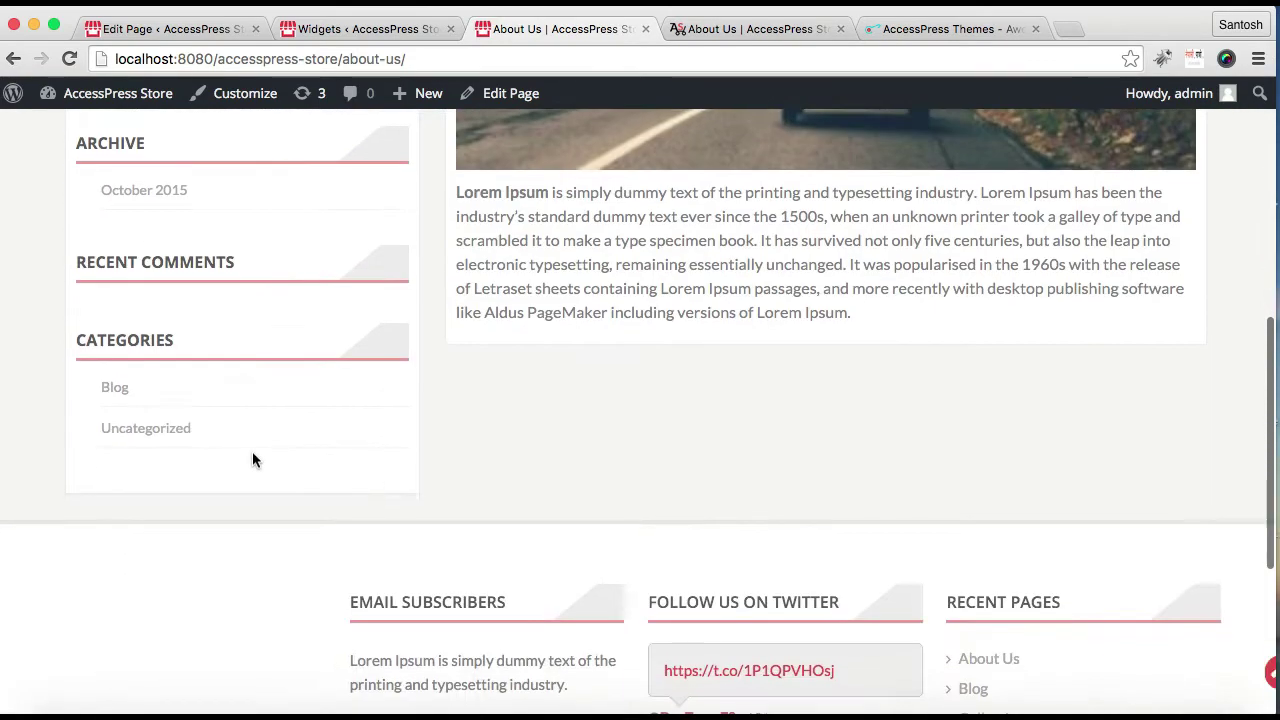
pyautogui.scroll(-3, 252, 451)
pyautogui.scroll(8, 252, 451)
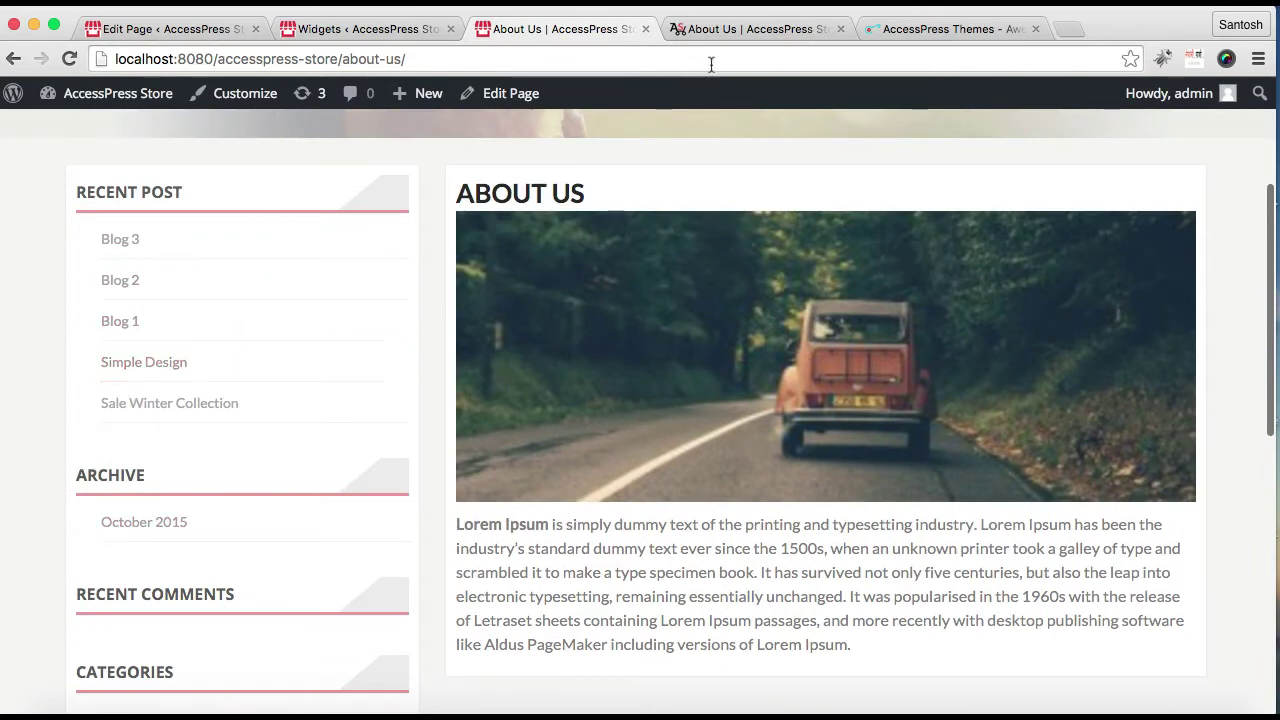
# View the demo store's homepage, then return to the local site's page editor.
pyautogui.click(762, 33)
pyautogui.scroll(5, 667, 257)
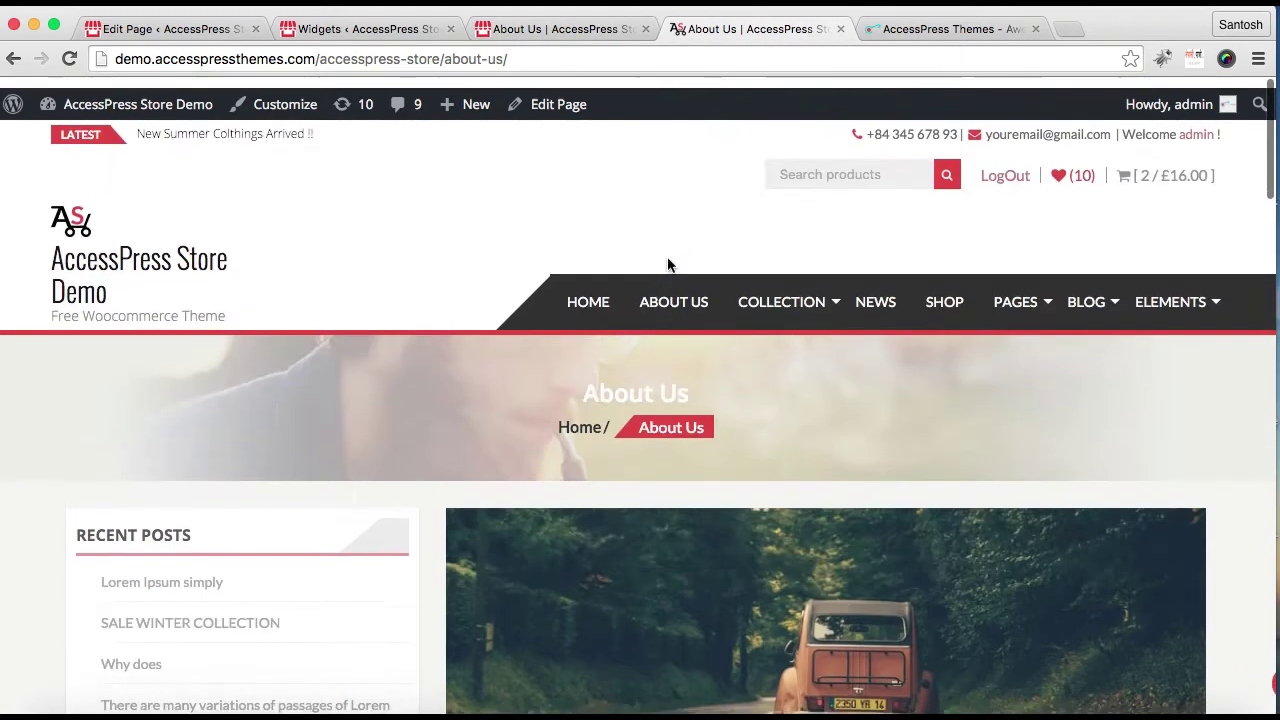
pyautogui.click(578, 297)
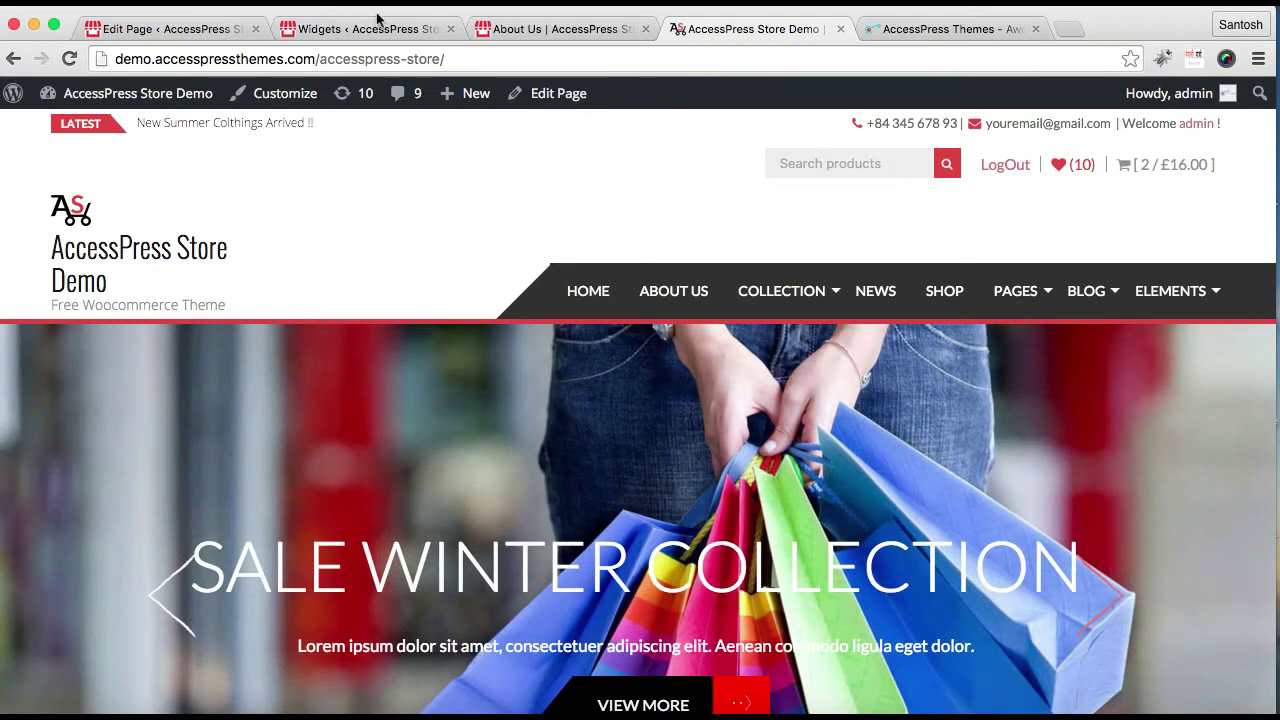
pyautogui.click(200, 28)
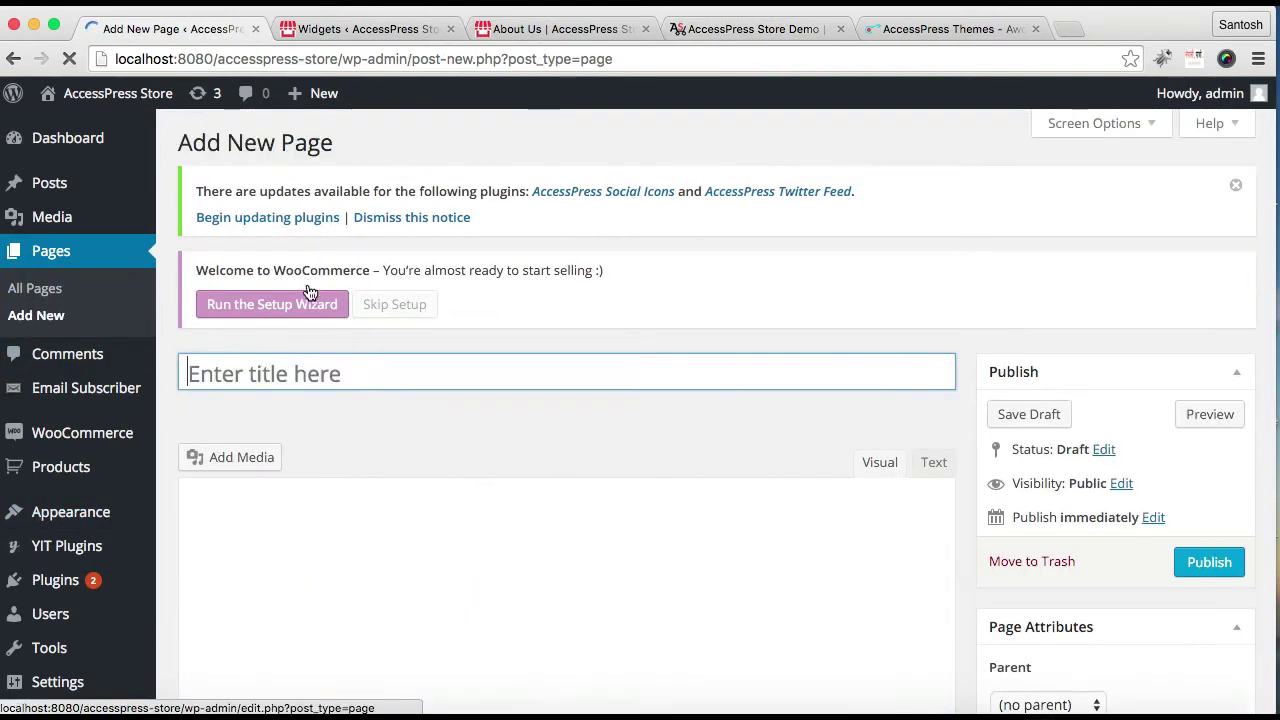
# Publish an empty page titled 'New Page'.
pyautogui.click(288, 370)
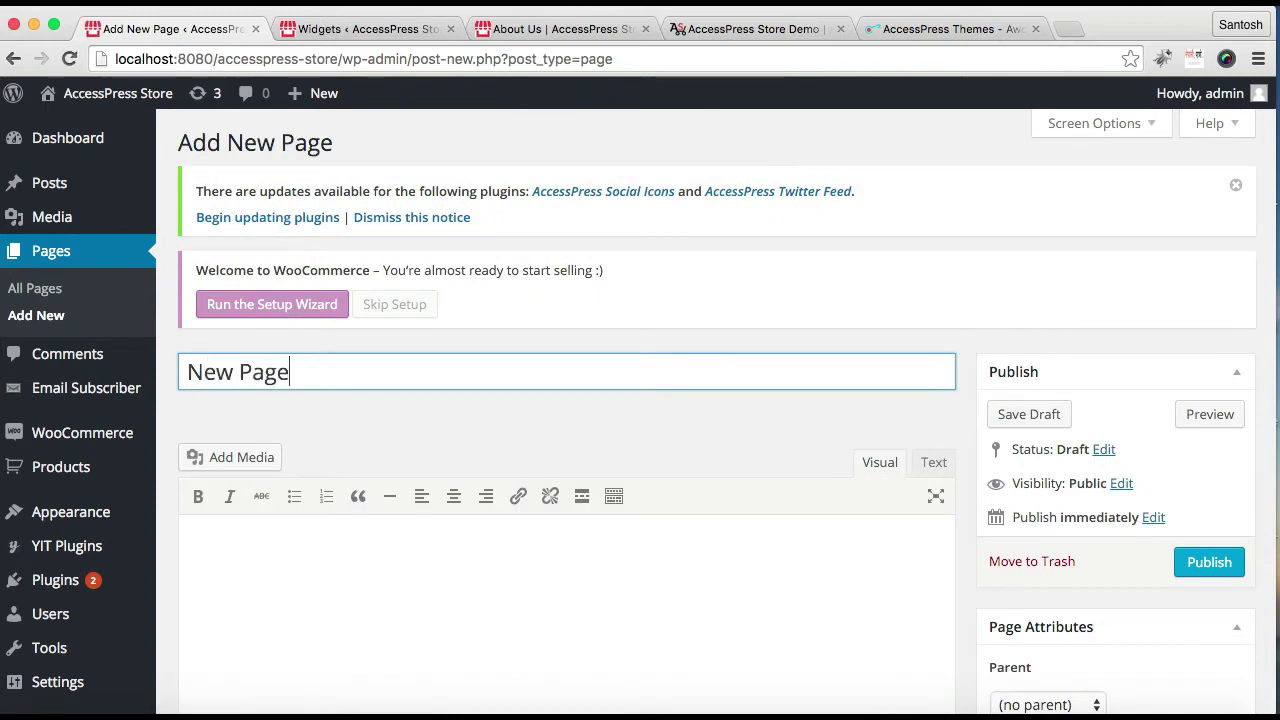
pyautogui.scroll(-5, 537, 551)
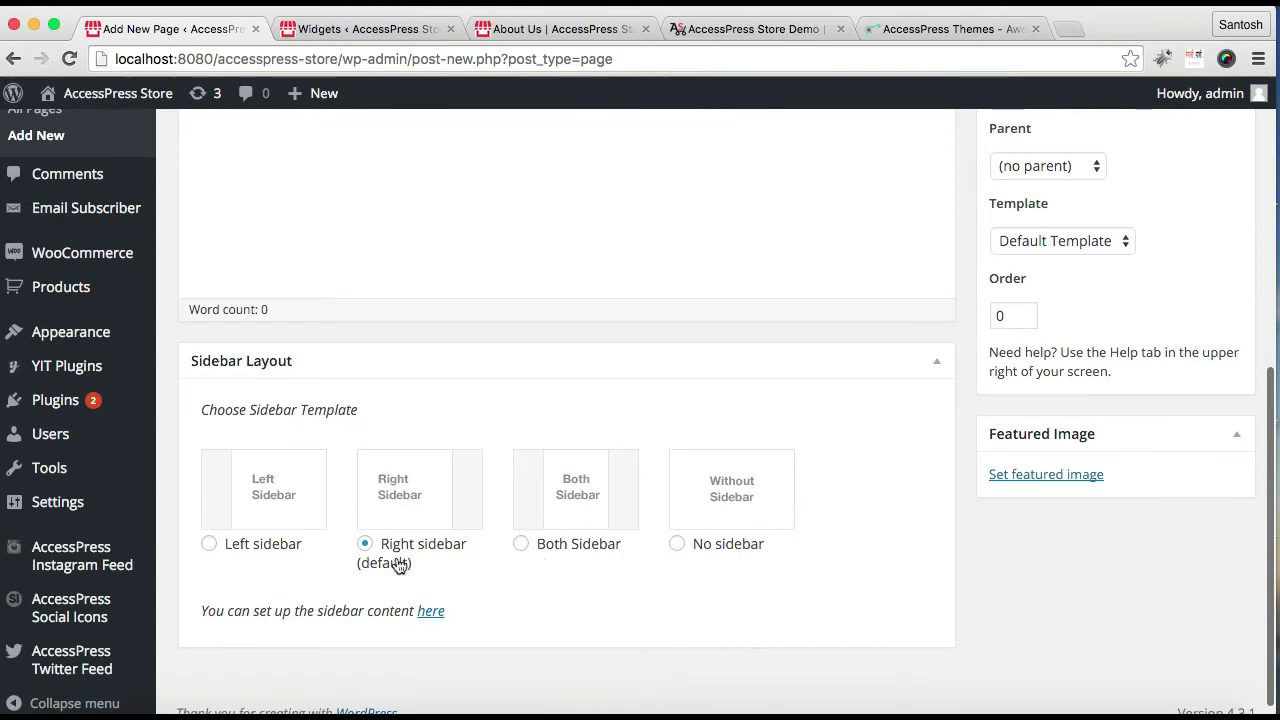
pyautogui.scroll(5, 919, 547)
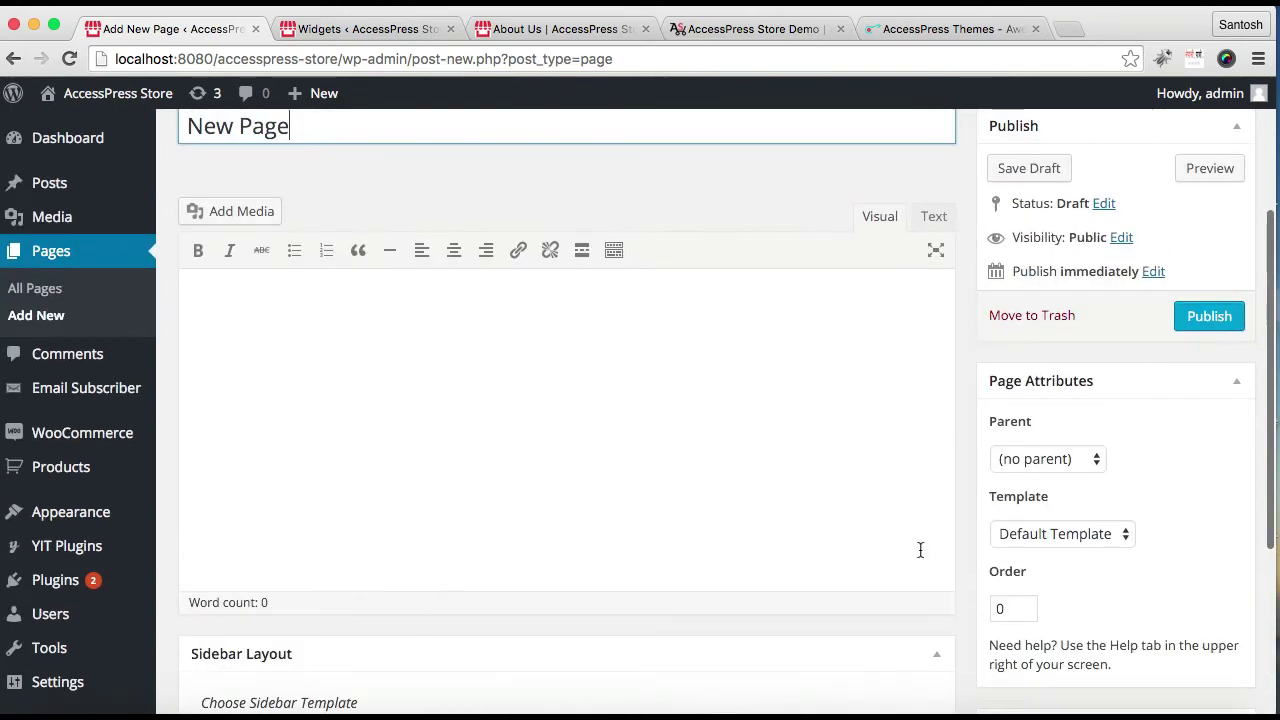
pyautogui.click(1215, 320)
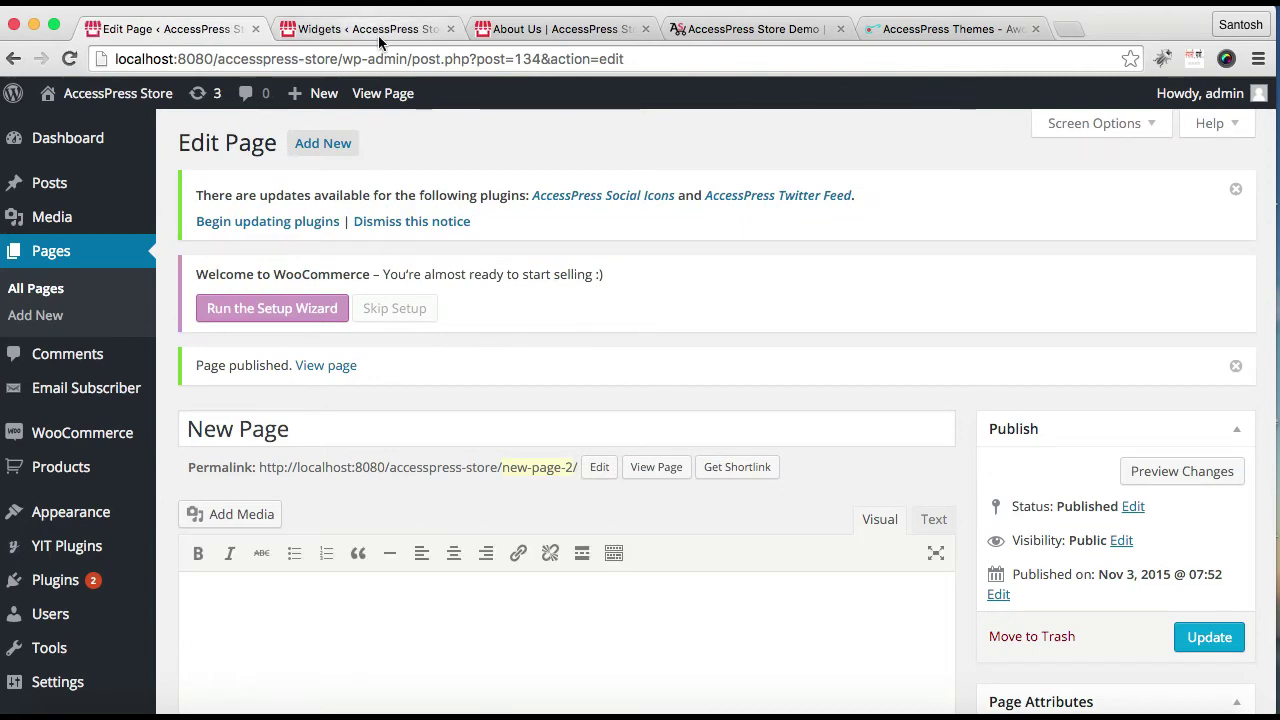
pyautogui.click(378, 33)
pyautogui.scroll(5, 559, 239)
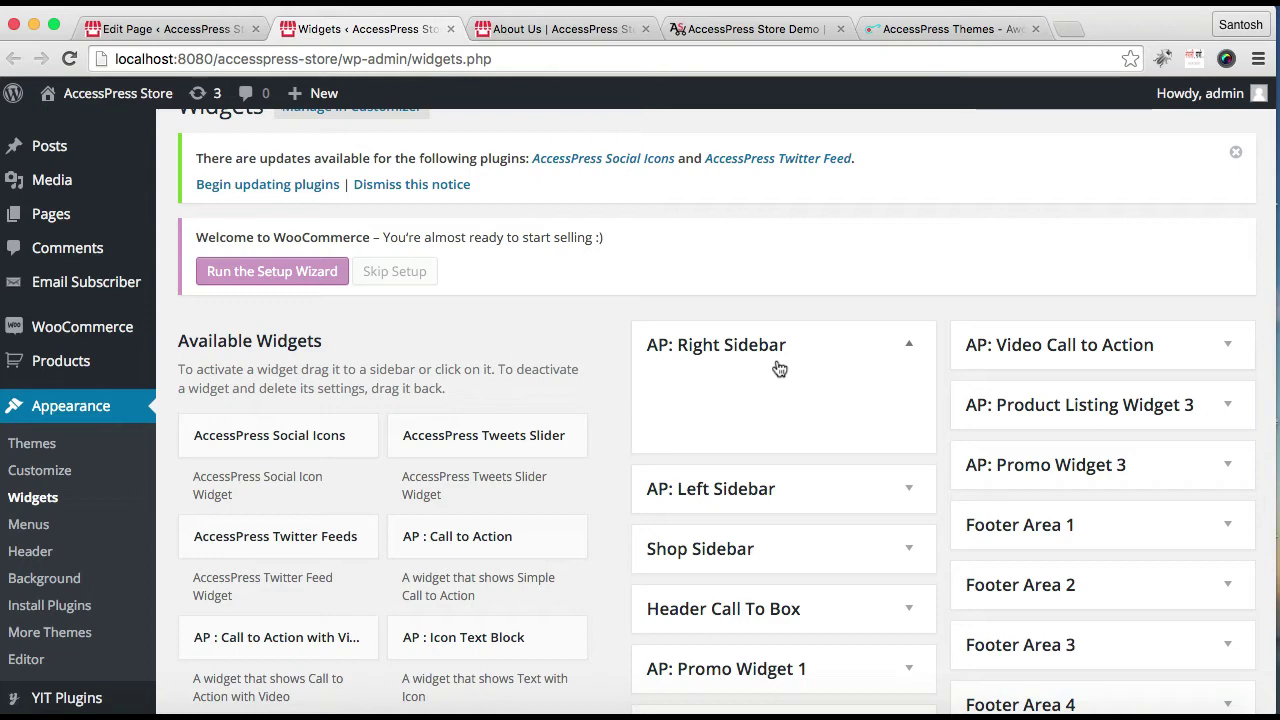
# Add an AP : Instagram Feeds widget to AP: Right Sidebar, saved with the title 'Instagram'.
pyautogui.scroll(-3, 575, 448)
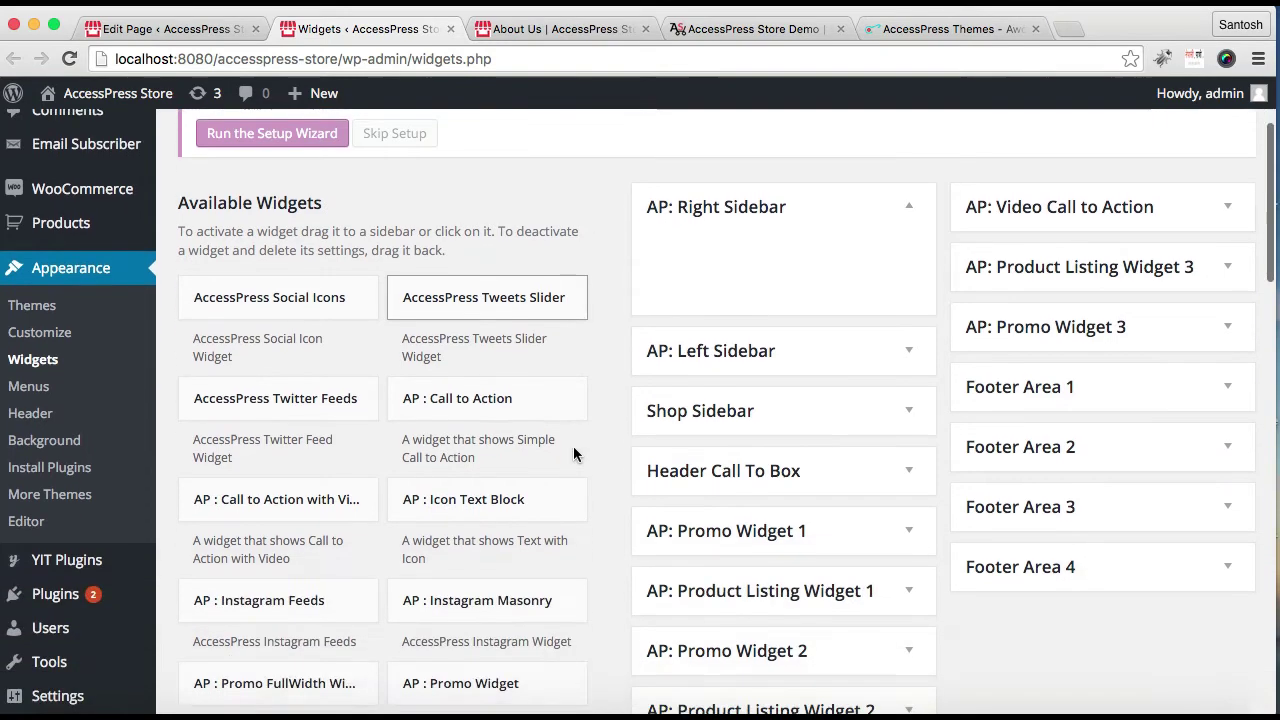
pyautogui.scroll(-3, 543, 578)
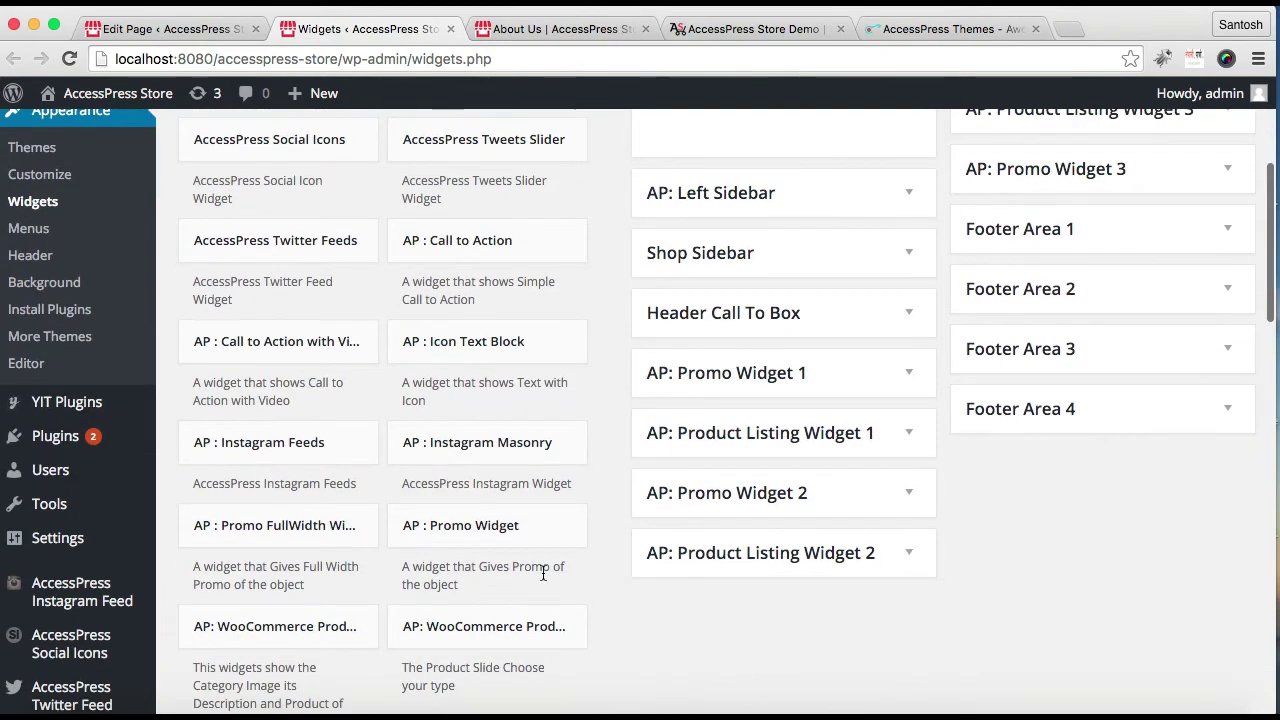
pyautogui.click(311, 441)
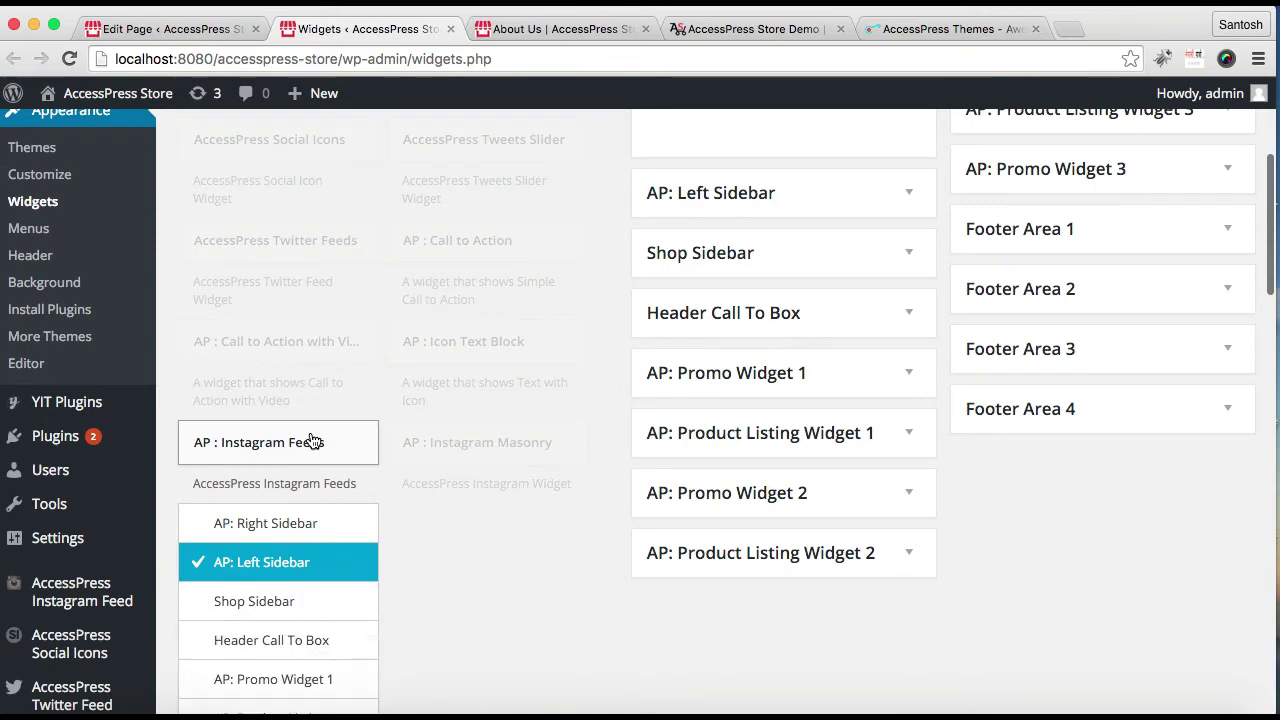
pyautogui.click(308, 523)
pyautogui.scroll(-5, 460, 543)
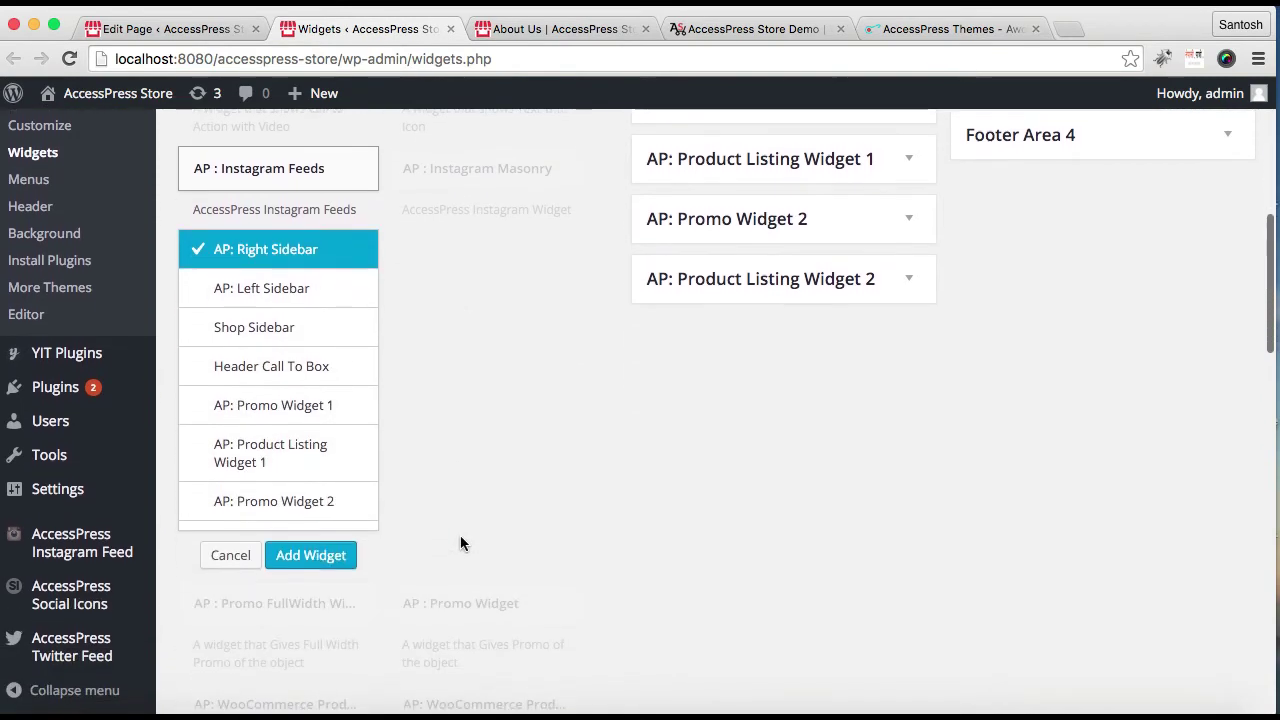
pyautogui.click(309, 549)
pyautogui.click(705, 366)
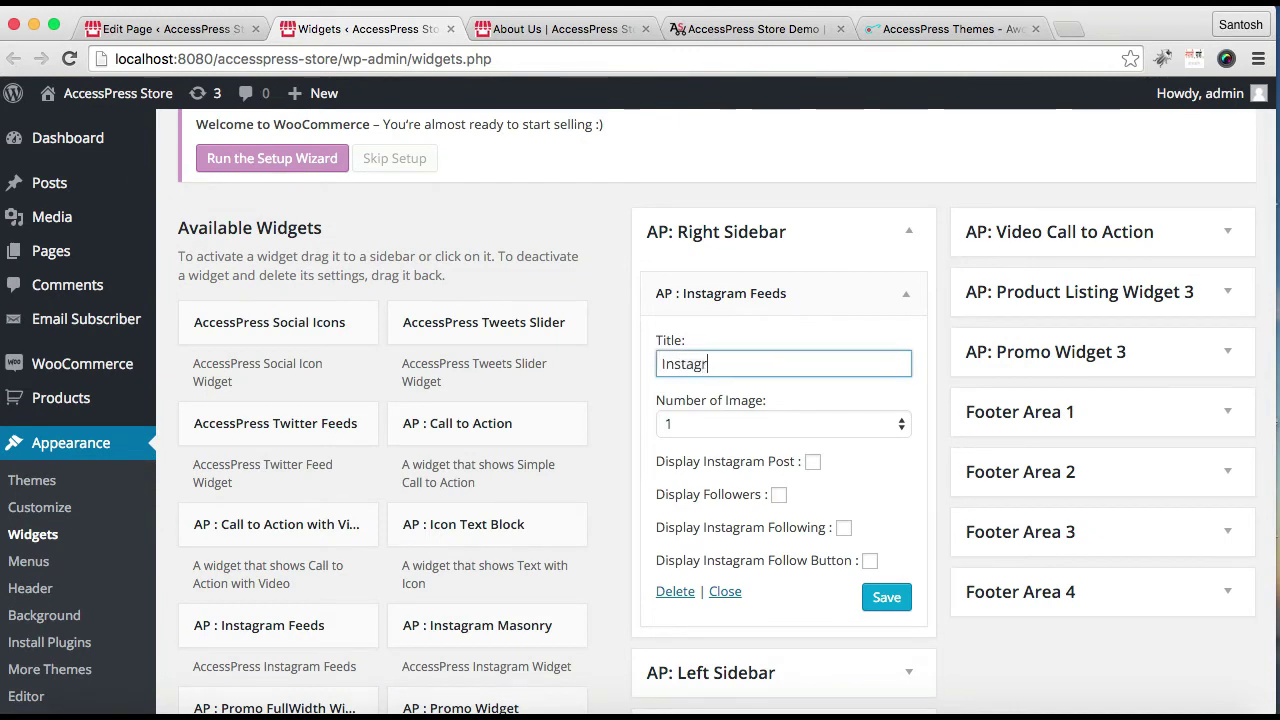
pyautogui.click(886, 594)
pyautogui.click(725, 591)
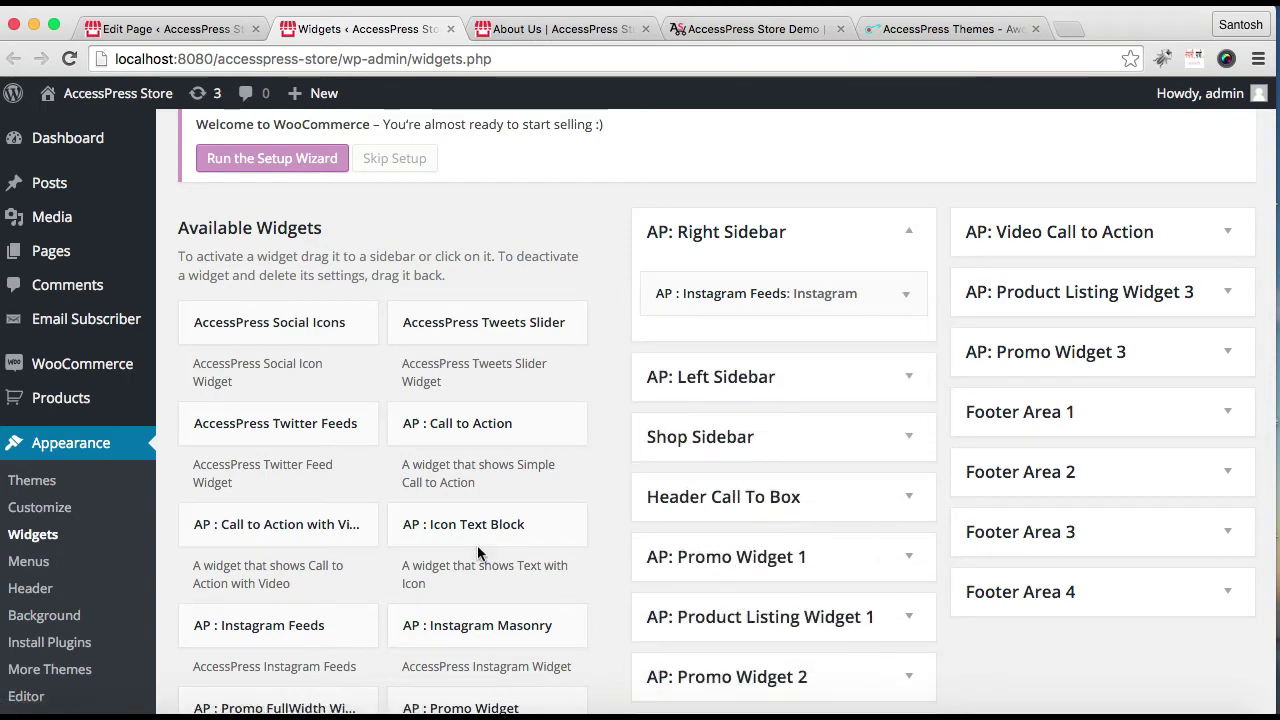
# Add a Recent Posts widget titled 'Recent Post' to the AP: Right Sidebar and save it.
pyautogui.scroll(-5, 475, 530)
pyautogui.scroll(-2, 475, 545)
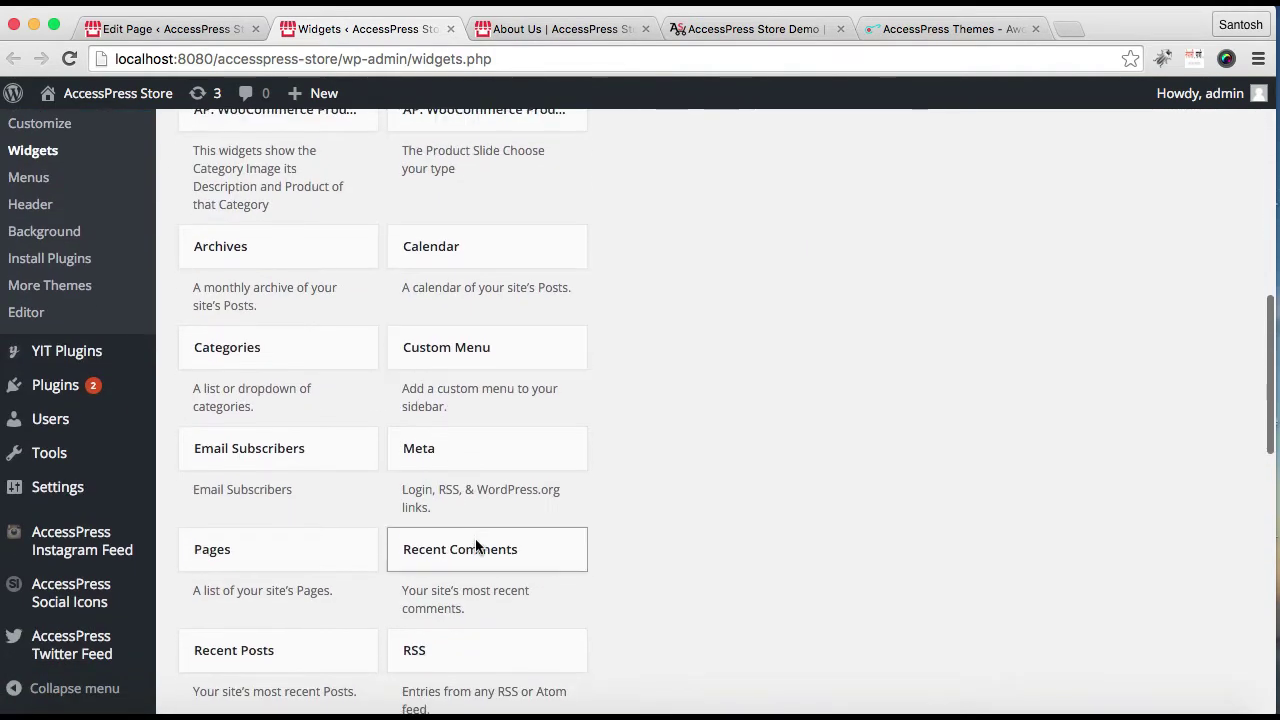
pyautogui.scroll(-3, 531, 451)
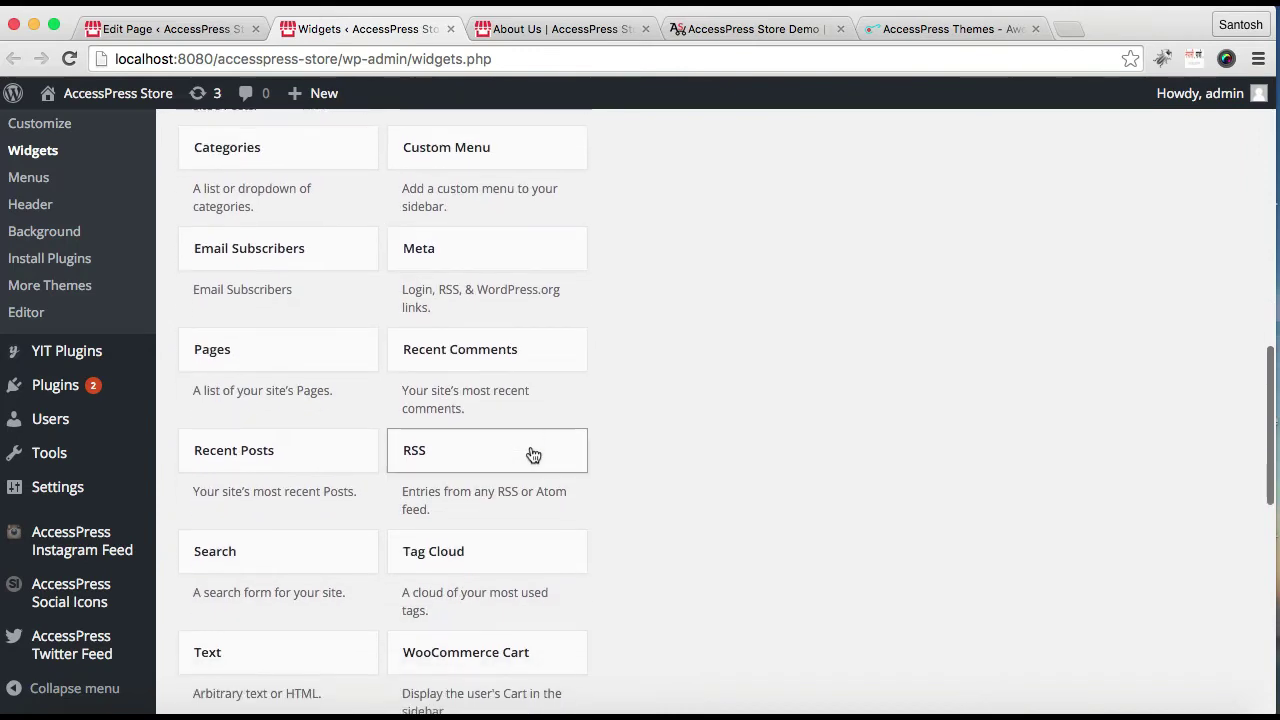
pyautogui.click(313, 396)
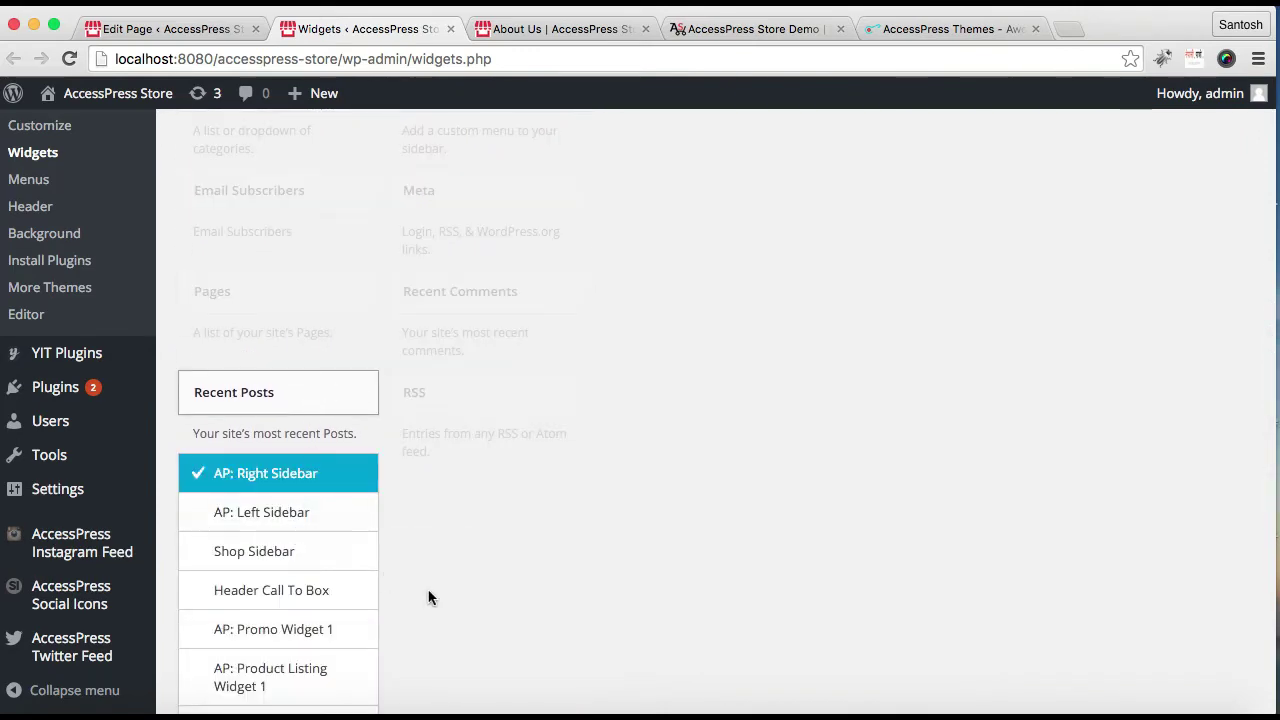
pyautogui.scroll(-4, 428, 594)
pyautogui.click(327, 402)
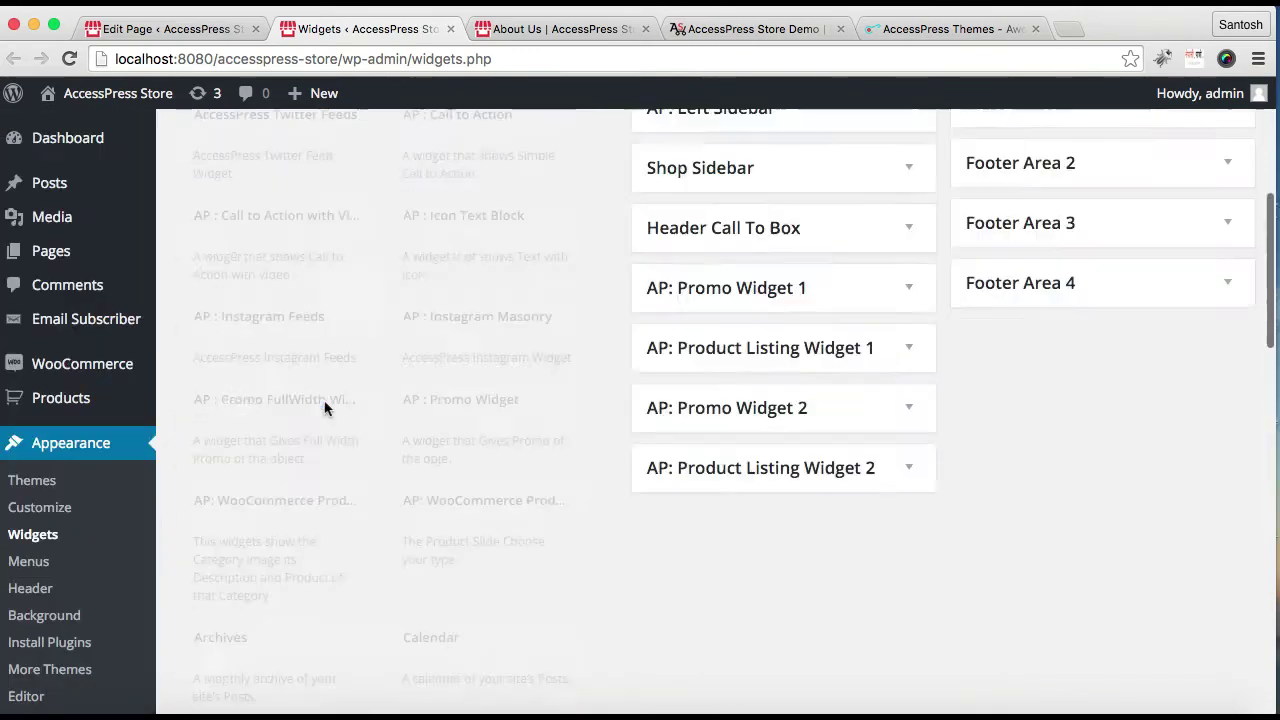
pyautogui.click(739, 421)
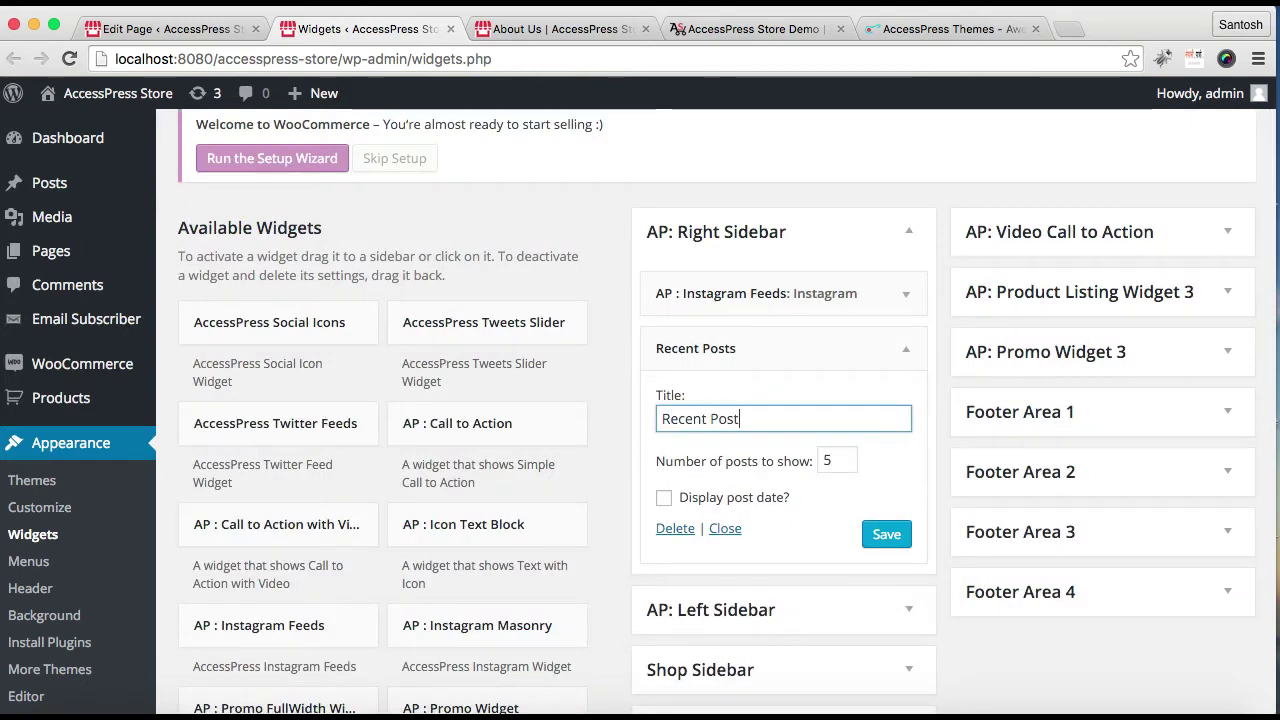
pyautogui.write('Recent Post')
pyautogui.click(888, 532)
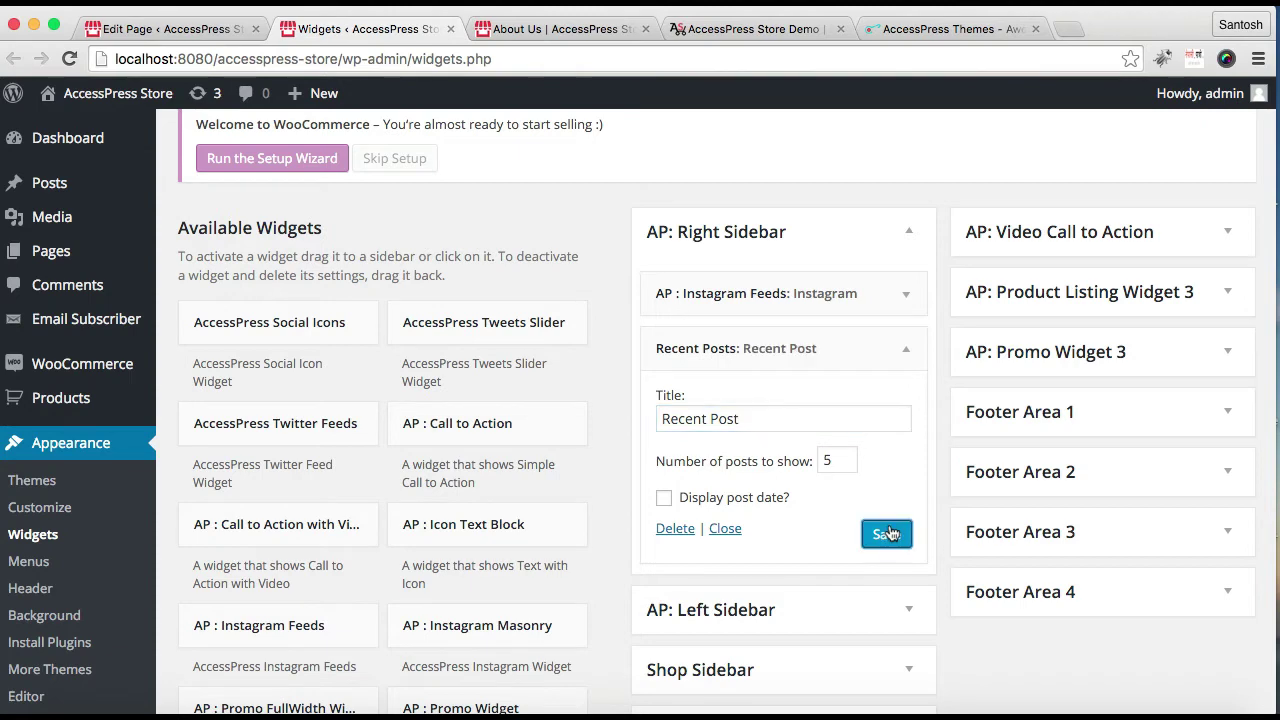
pyautogui.click(725, 529)
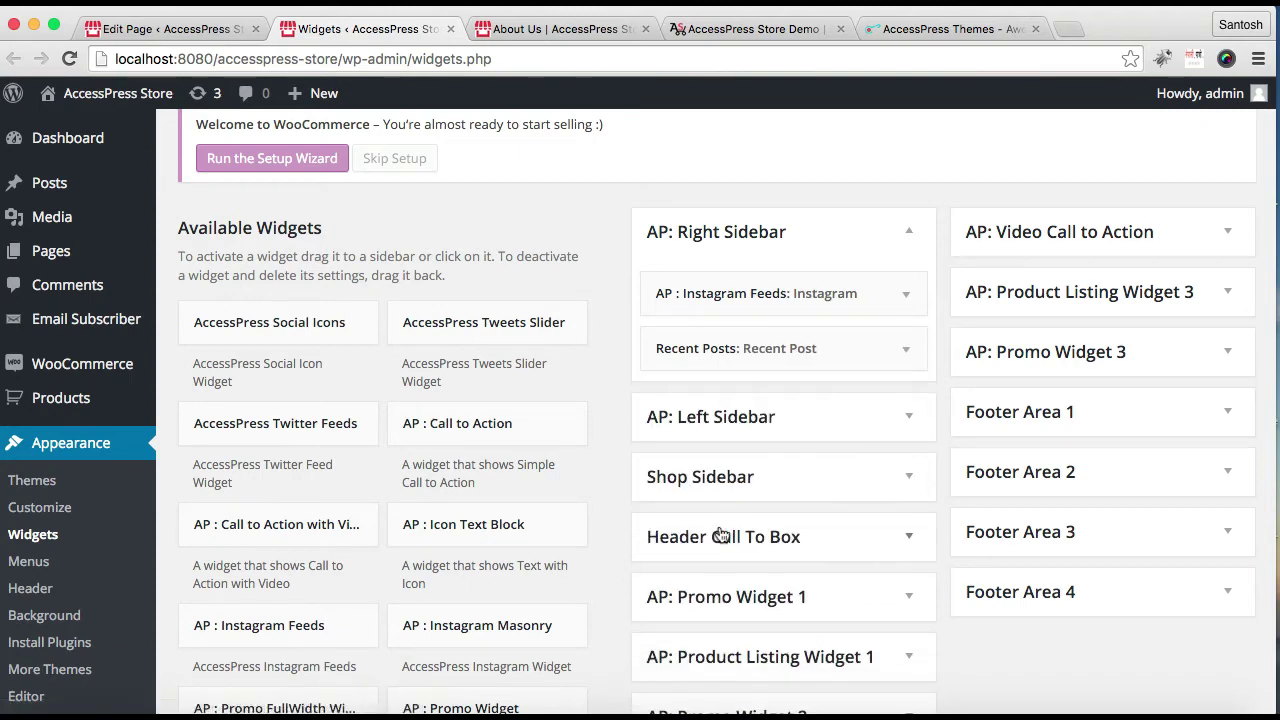
# Add a Categories widget titled 'categories' to the same sidebar, save it, and collapse the sidebar.
pyautogui.scroll(-10, 437, 525)
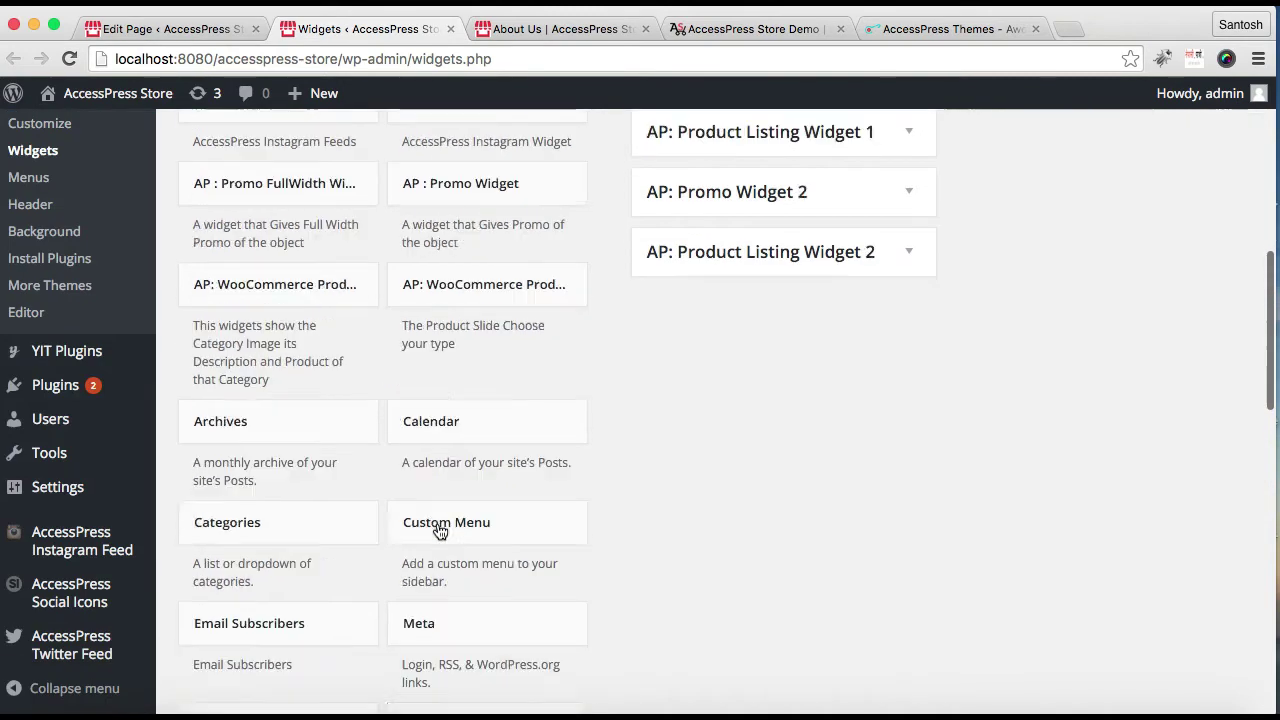
pyautogui.scroll(-5, 438, 530)
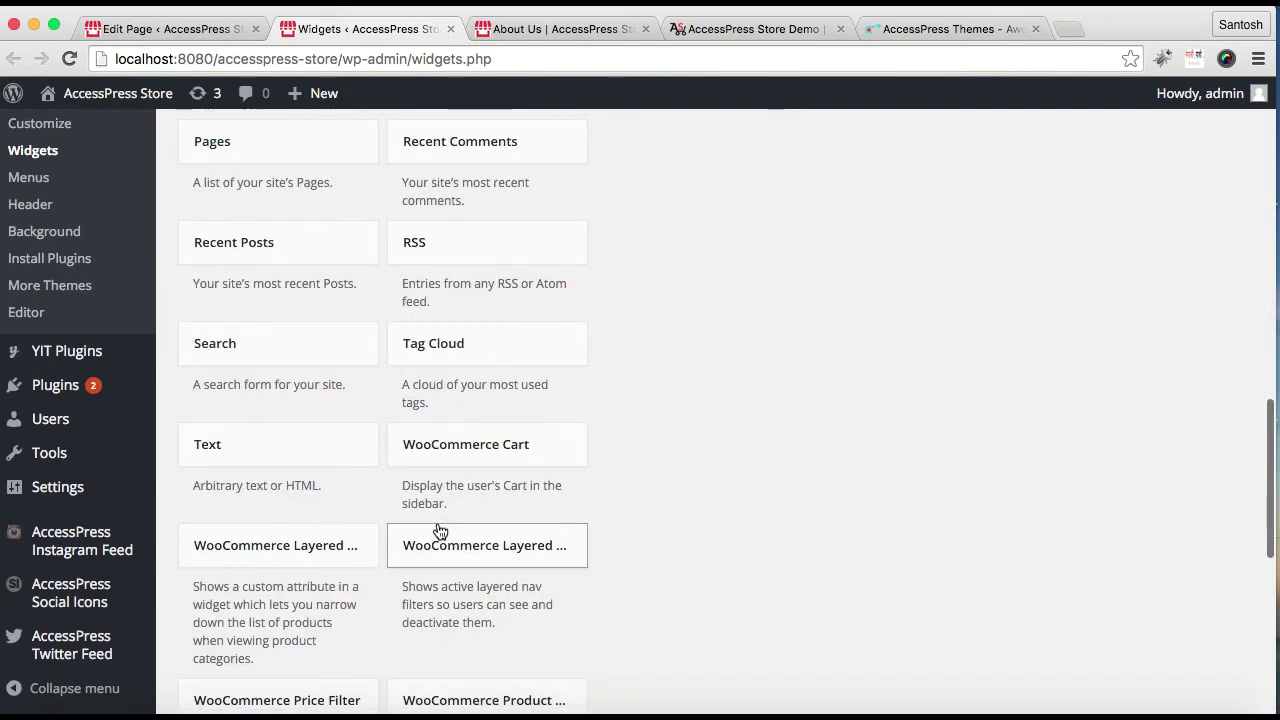
pyautogui.scroll(-3, 438, 528)
pyautogui.scroll(6, 438, 525)
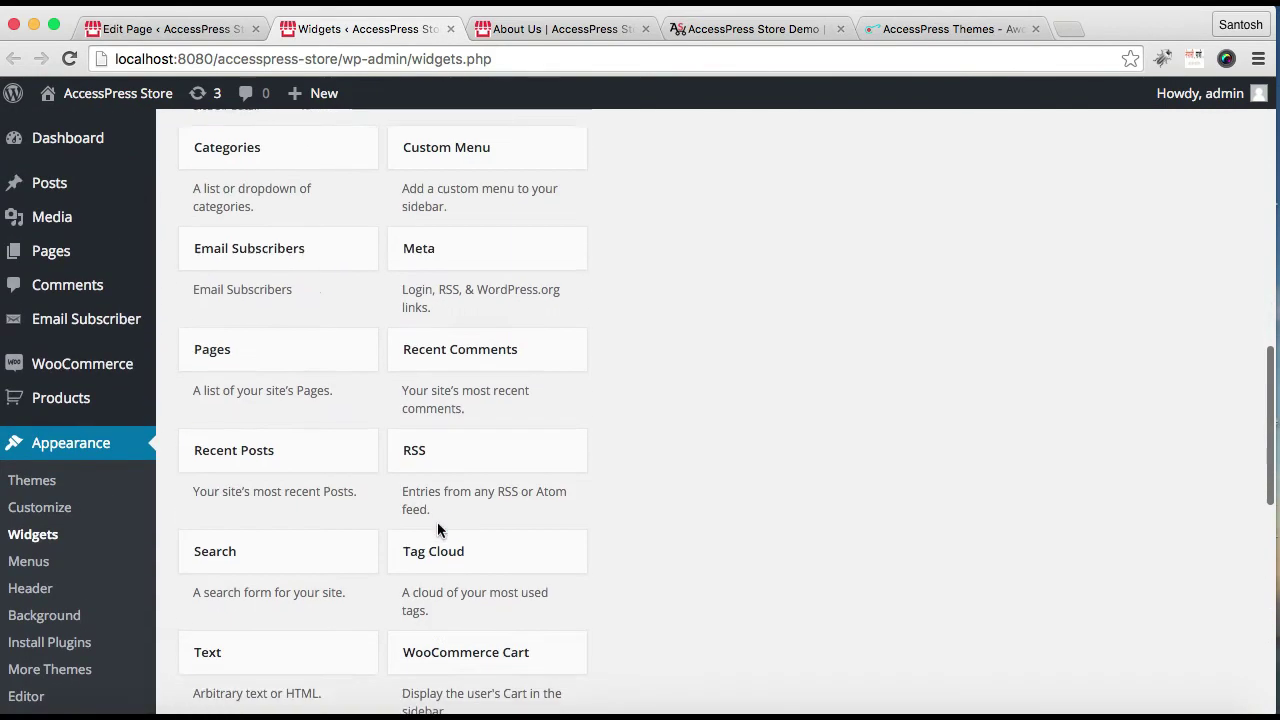
pyautogui.scroll(4, 437, 523)
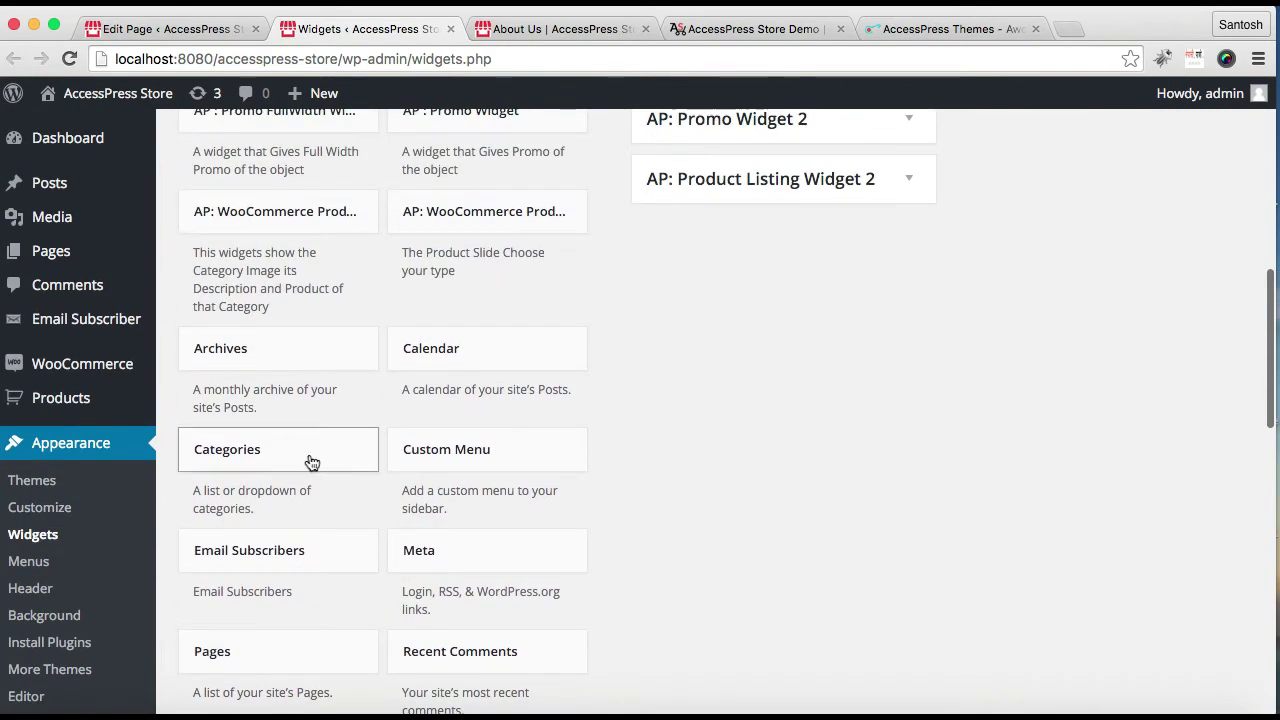
pyautogui.click(306, 458)
pyautogui.scroll(-3, 450, 570)
pyautogui.scroll(1, 331, 531)
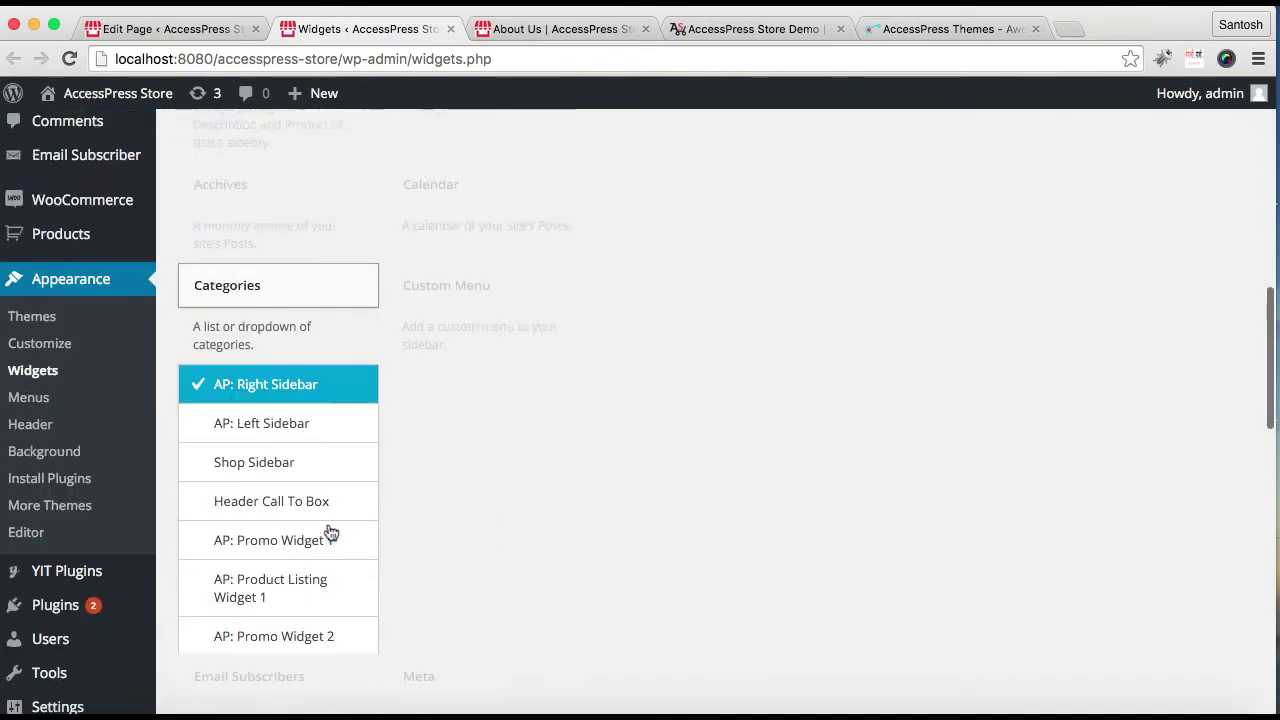
pyautogui.click(330, 555)
pyautogui.click(780, 472)
pyautogui.write('ca')
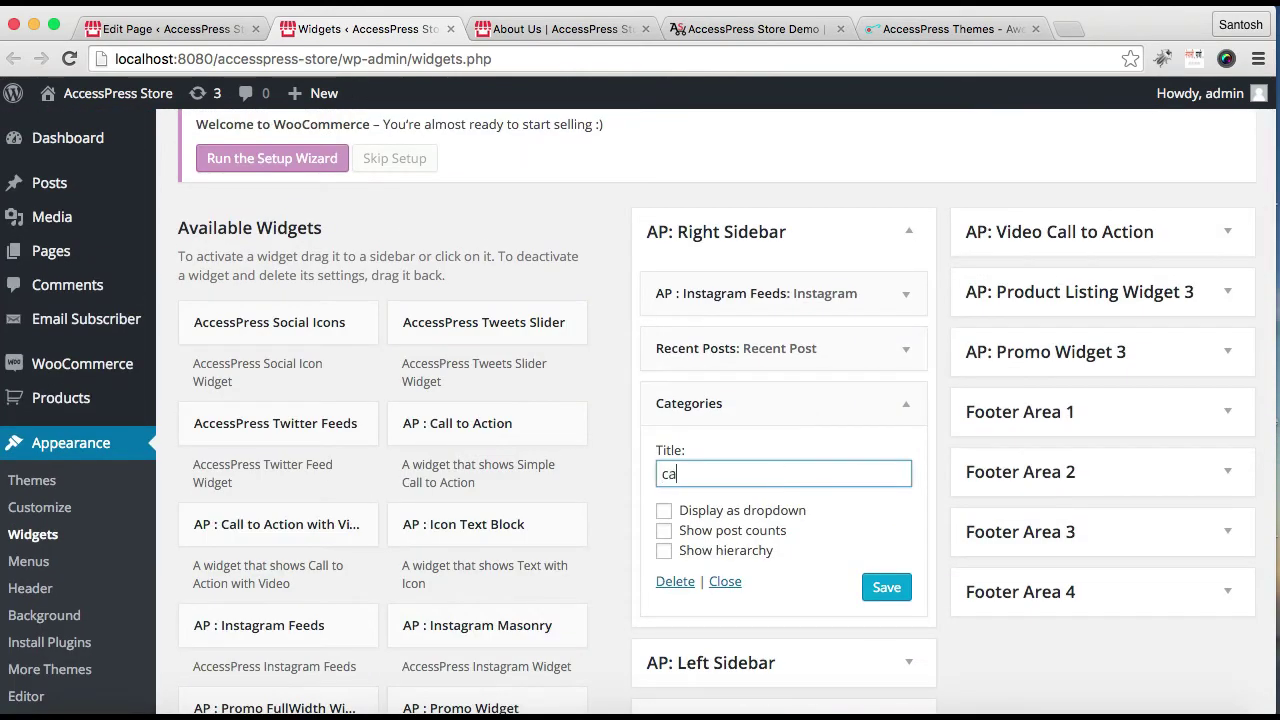
pyautogui.write('trg')
pyautogui.click(885, 590)
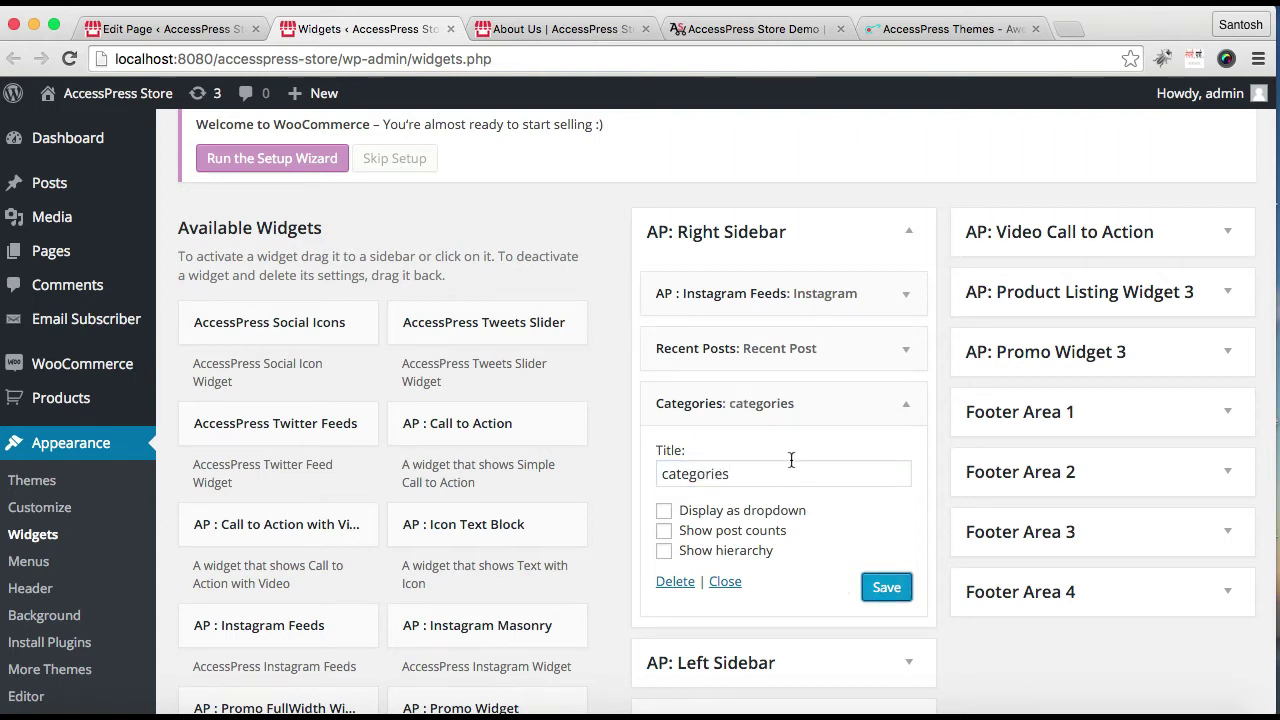
pyautogui.click(910, 237)
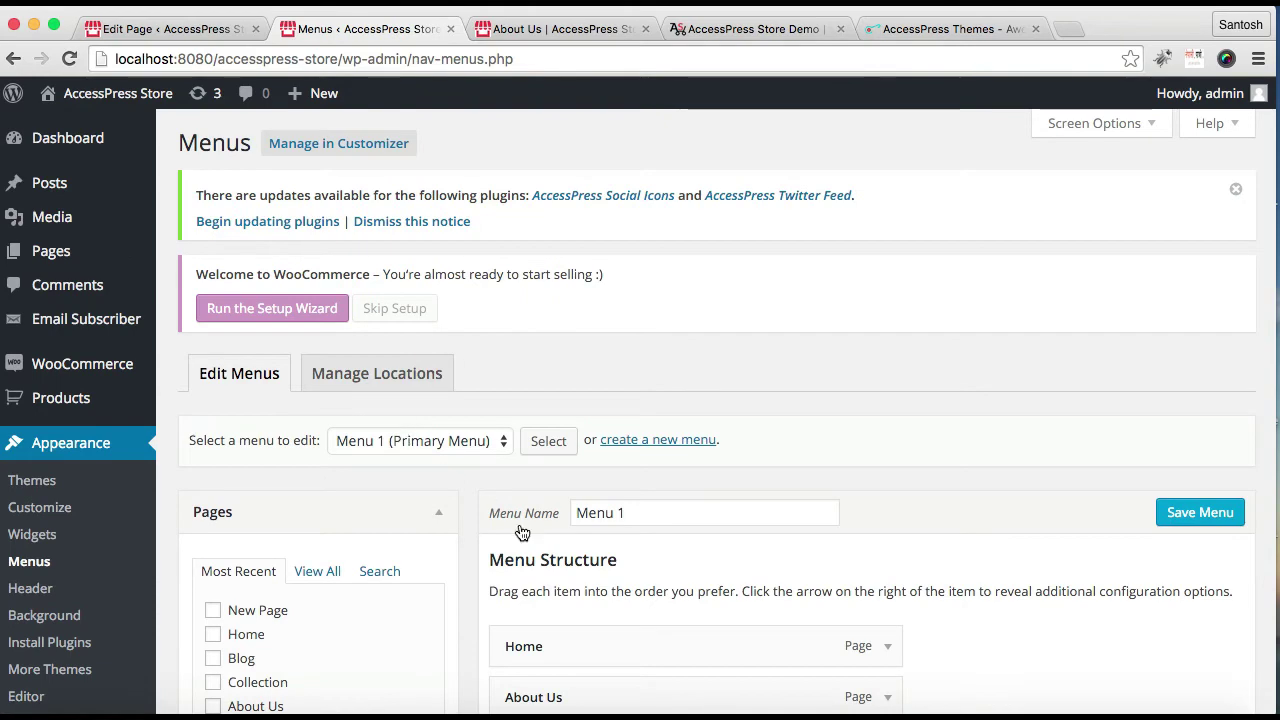
# Append New Page from the Pages box to Menu 1 and save the menu.
pyautogui.scroll(-4, 521, 532)
pyautogui.click(213, 416)
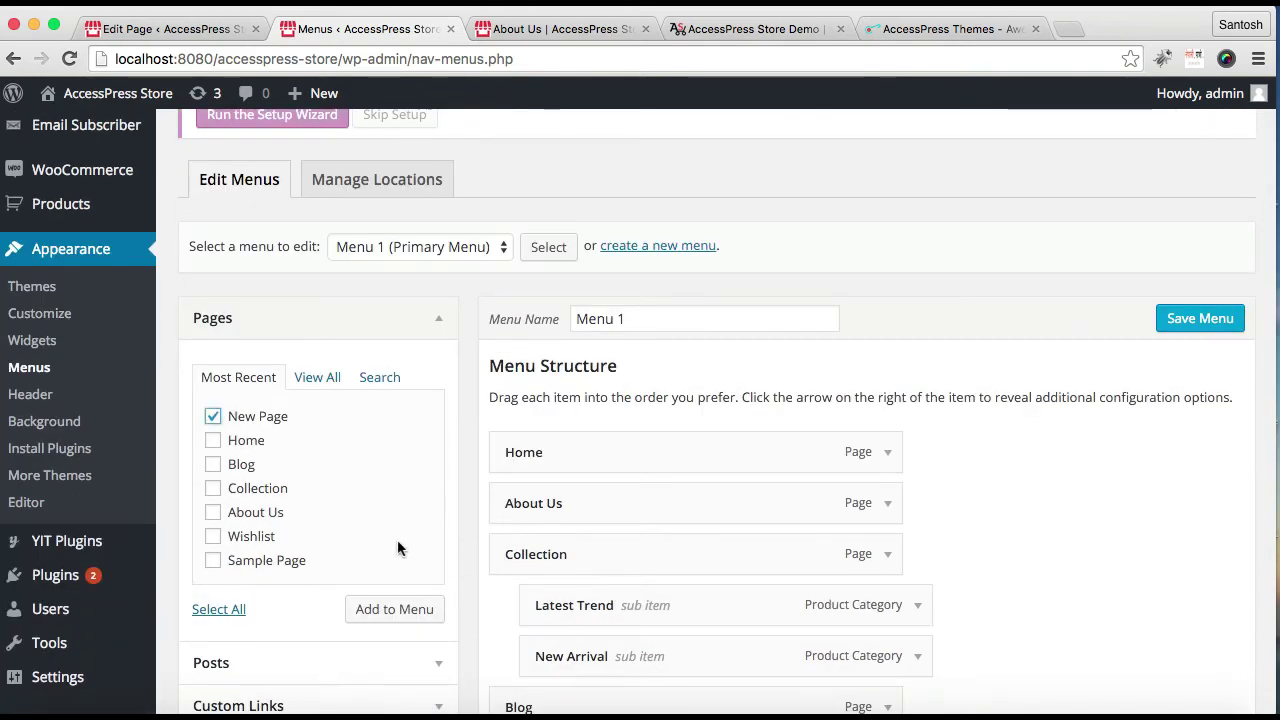
pyautogui.click(405, 606)
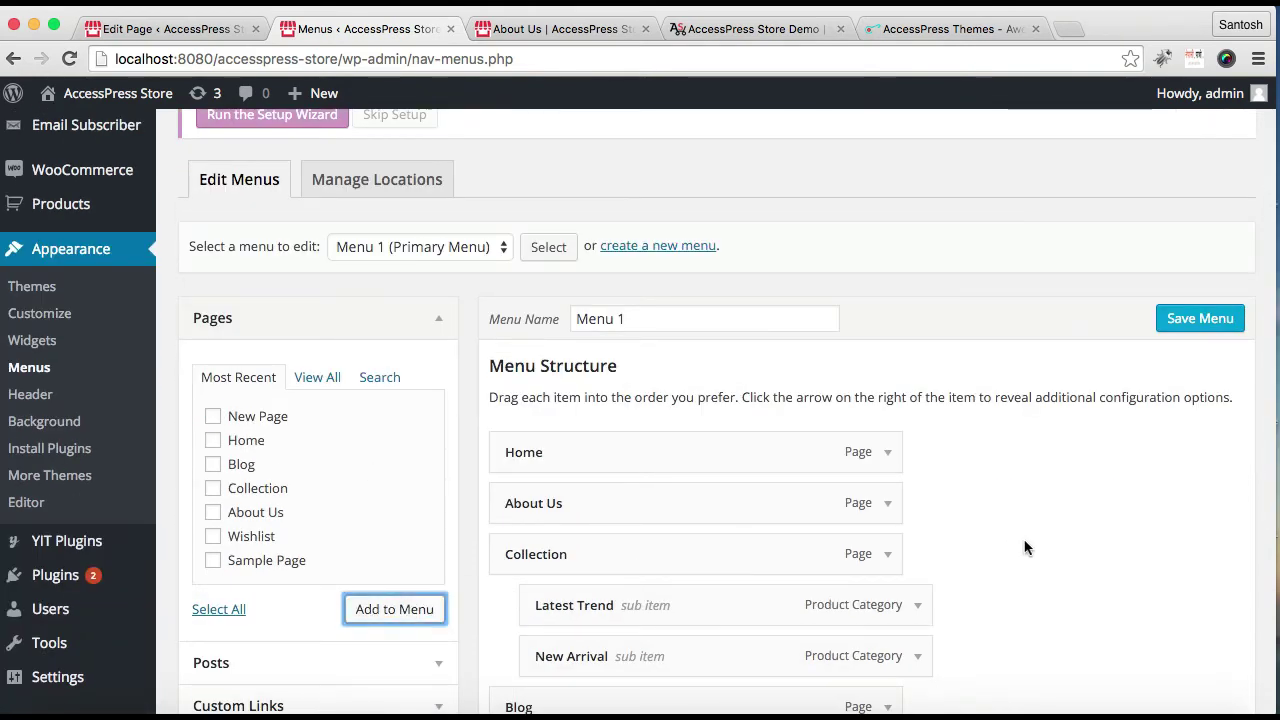
pyautogui.scroll(2, 1023, 543)
pyautogui.scroll(-7, 1023, 546)
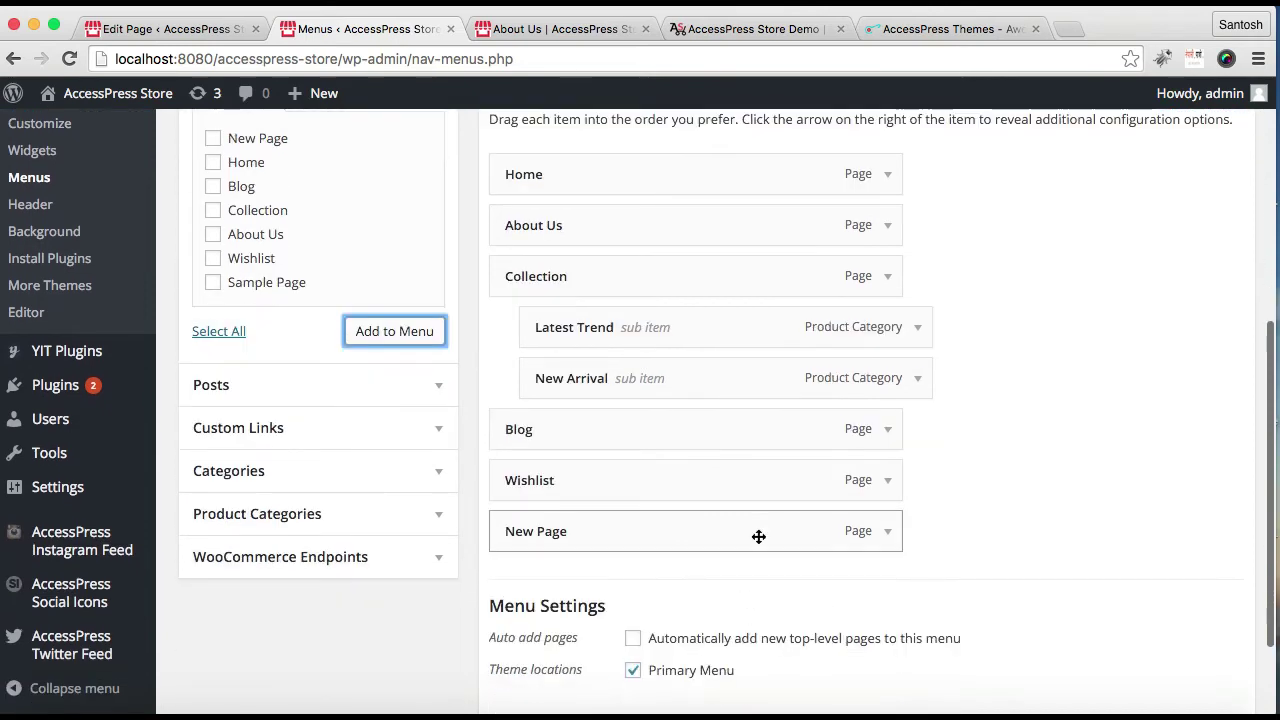
pyautogui.scroll(-3, 1086, 580)
pyautogui.click(1186, 613)
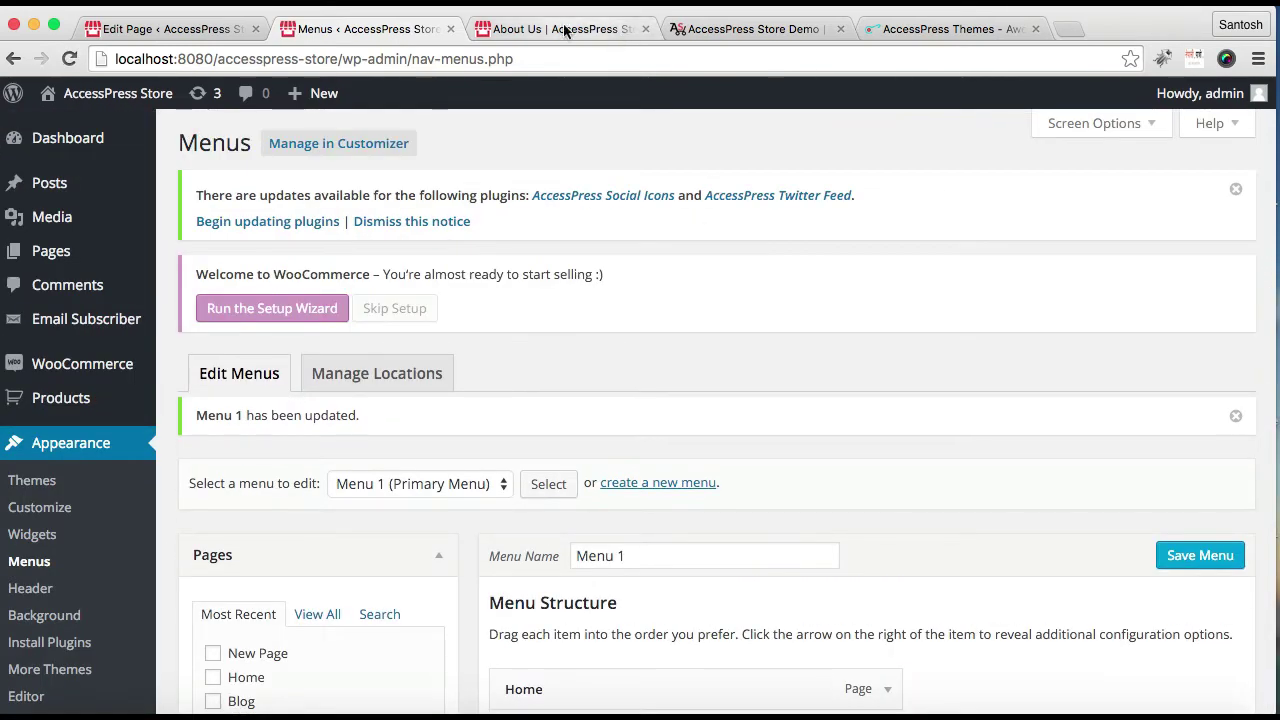
pyautogui.click(562, 29)
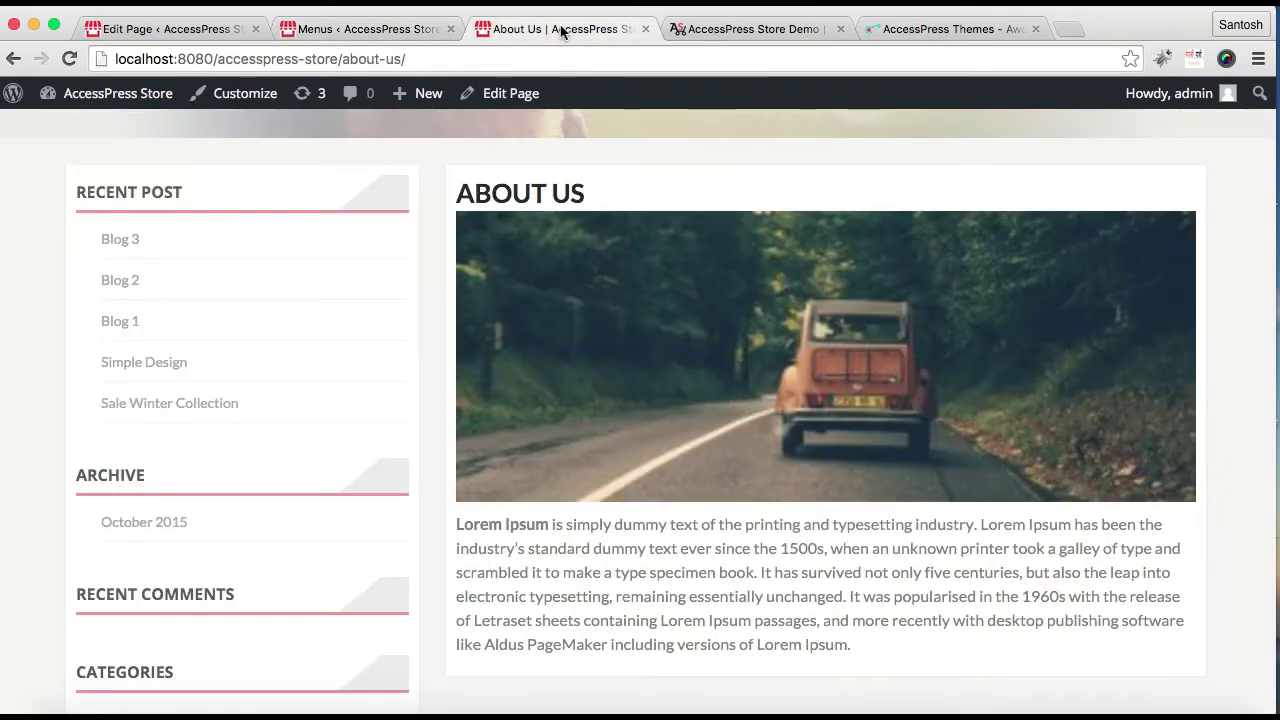
# Reload the site, open New Page via Home's navigation to view its sidebar, and close the Menus tab.
pyautogui.click(550, 59)
pyautogui.press('Return')
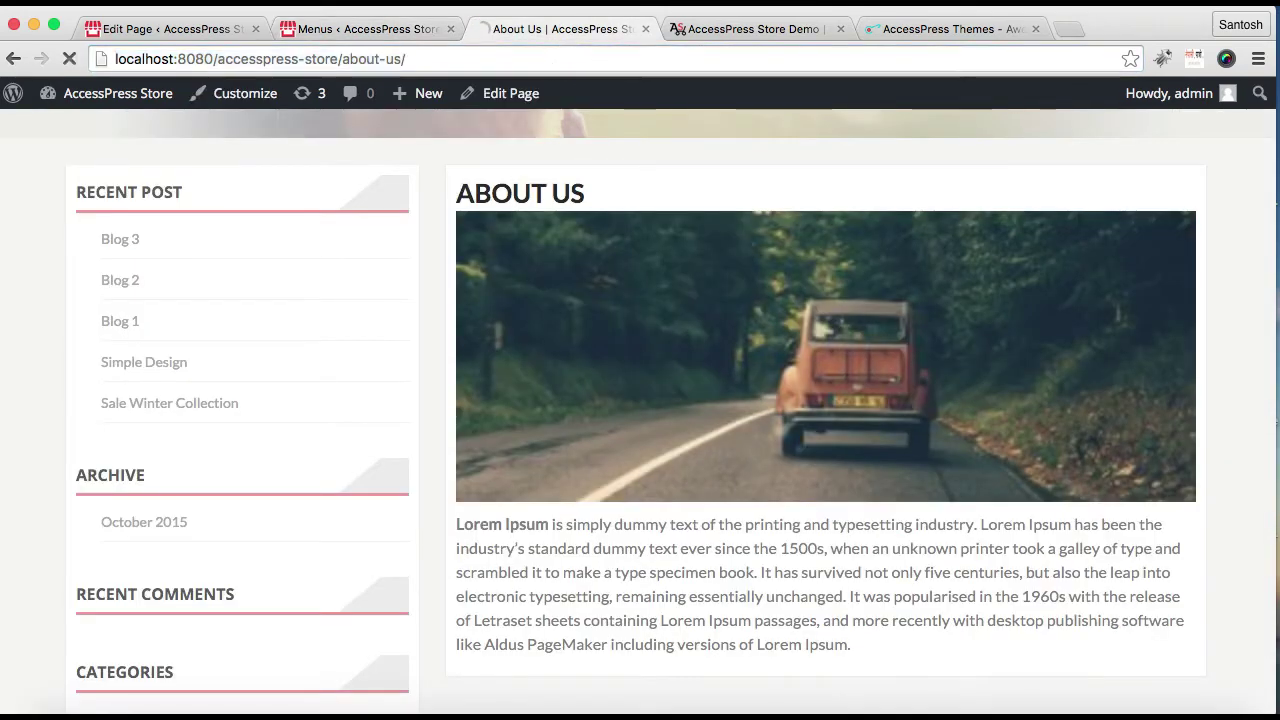
pyautogui.click(706, 222)
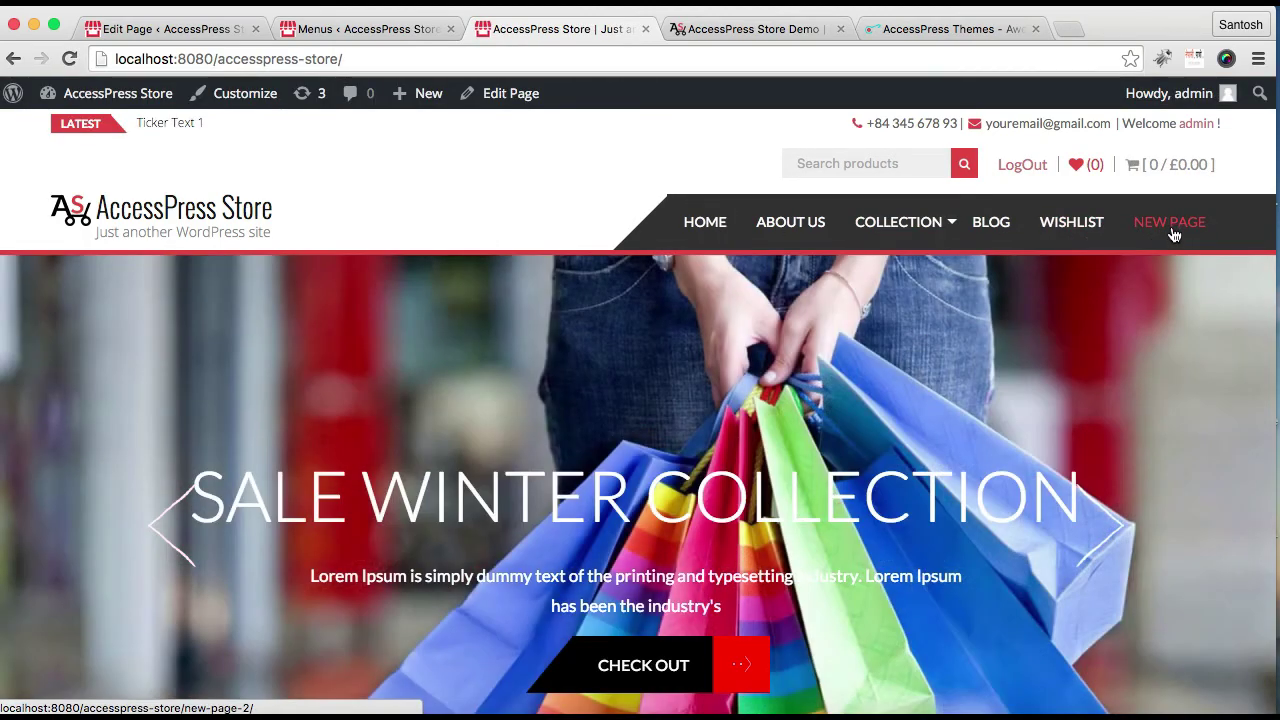
pyautogui.click(1172, 232)
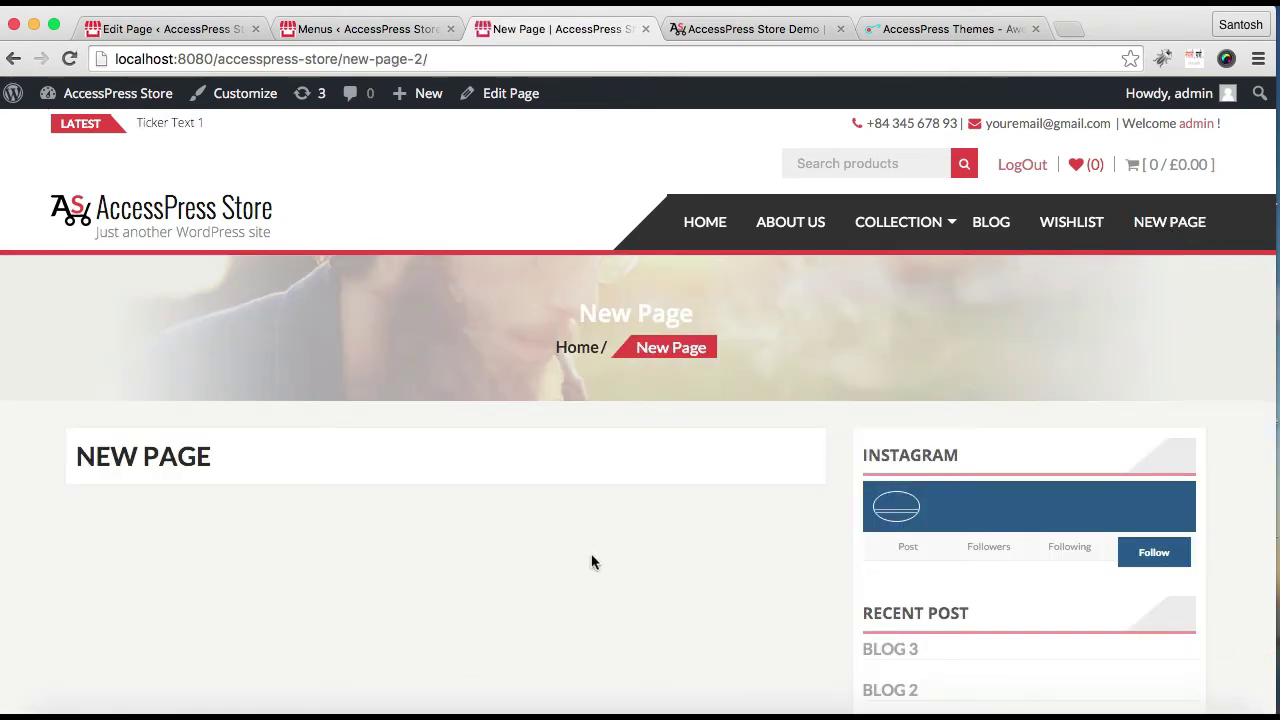
pyautogui.scroll(-3, 734, 565)
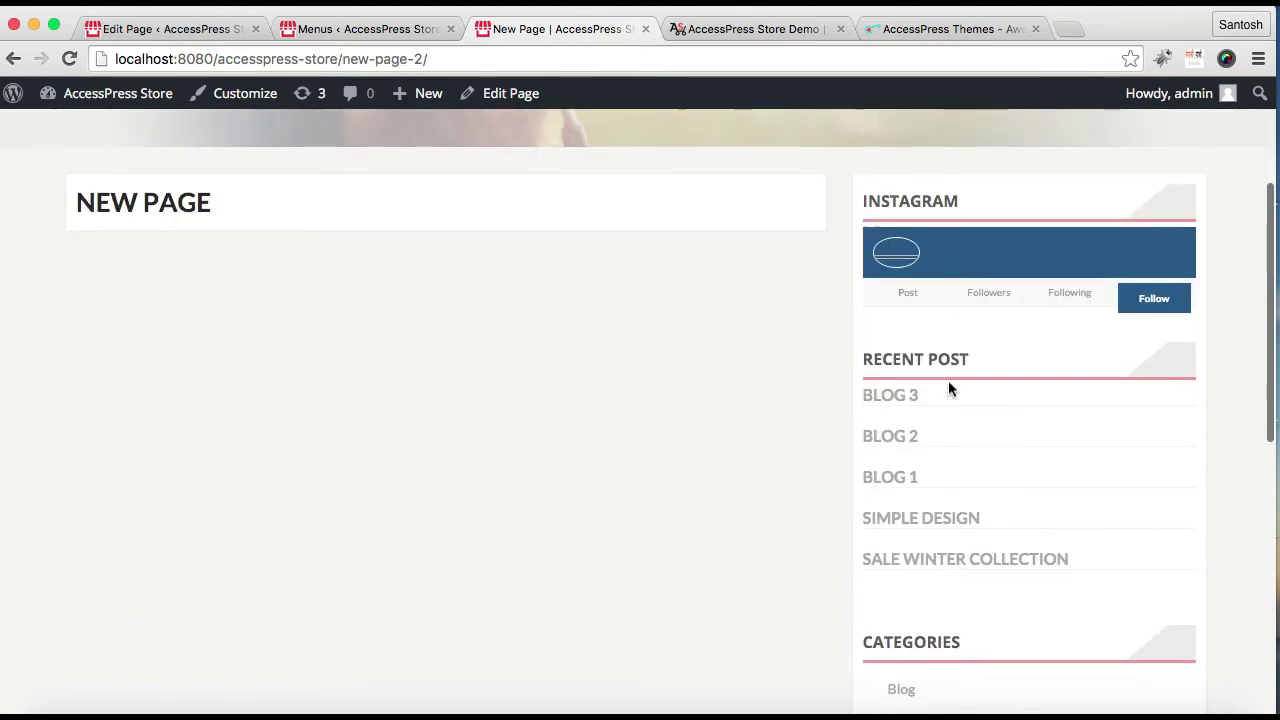
pyautogui.scroll(-2, 937, 662)
pyautogui.scroll(3, 937, 662)
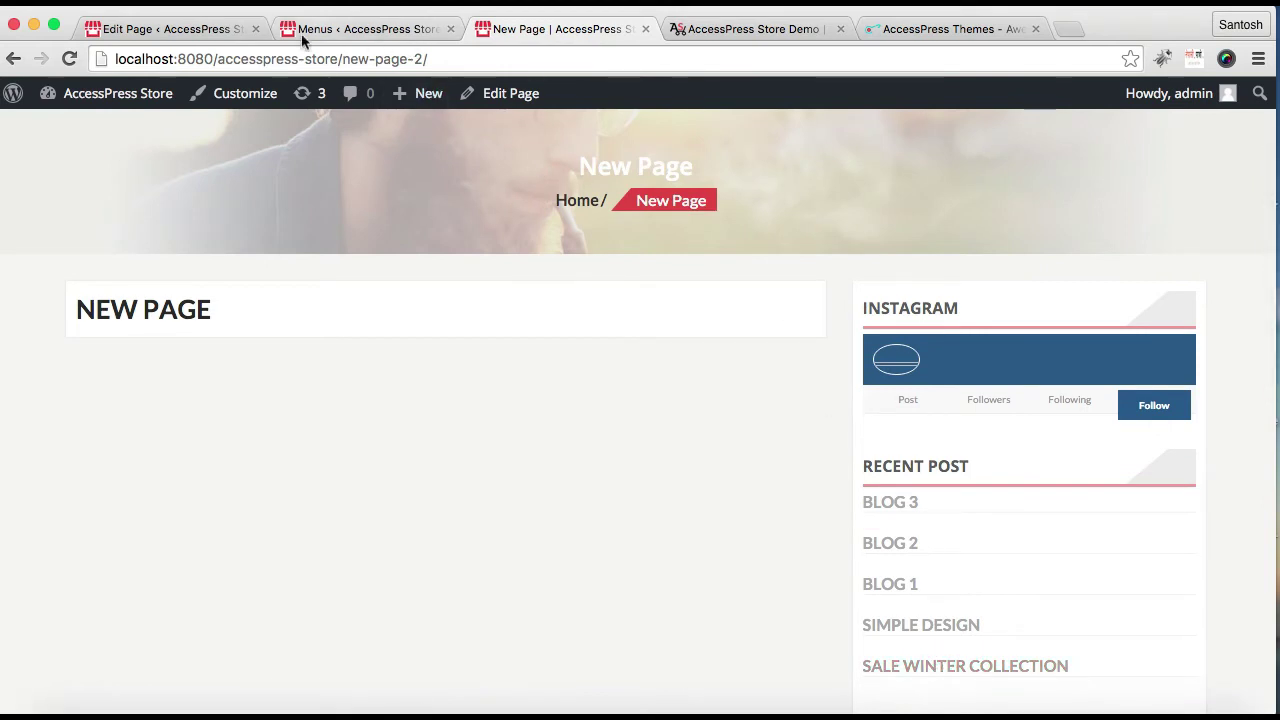
pyautogui.click(371, 31)
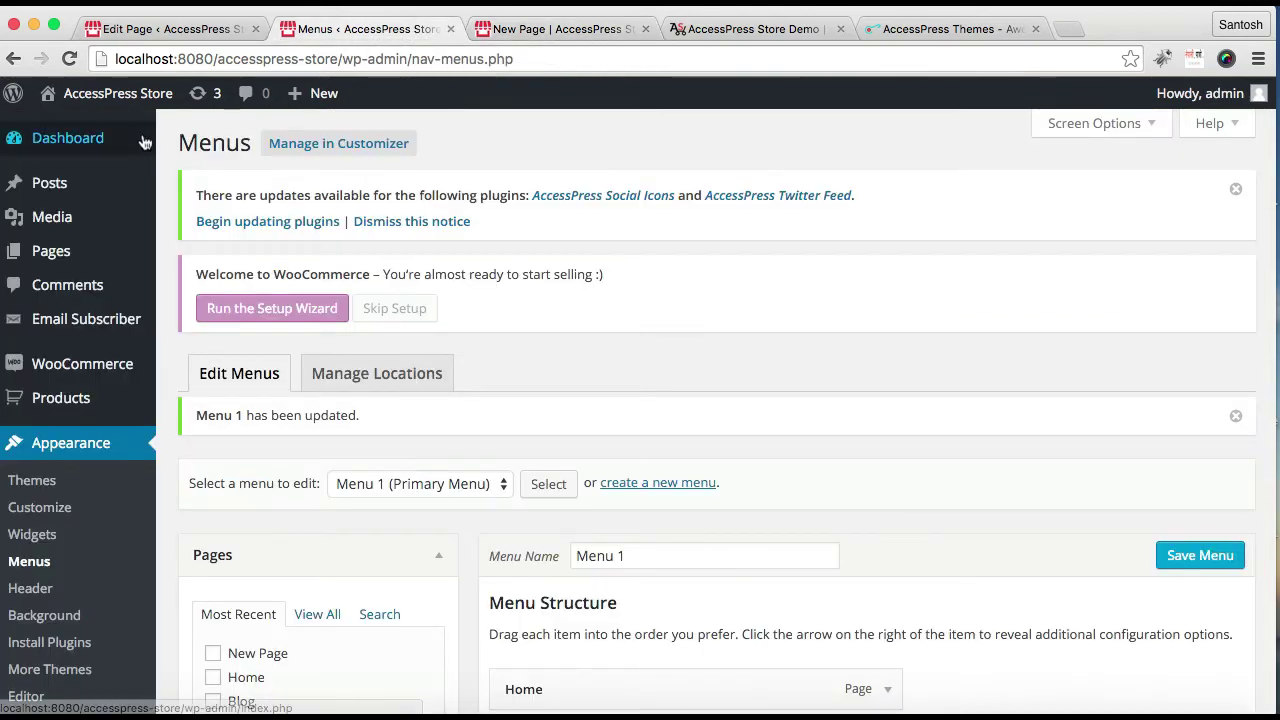
pyautogui.click(451, 30)
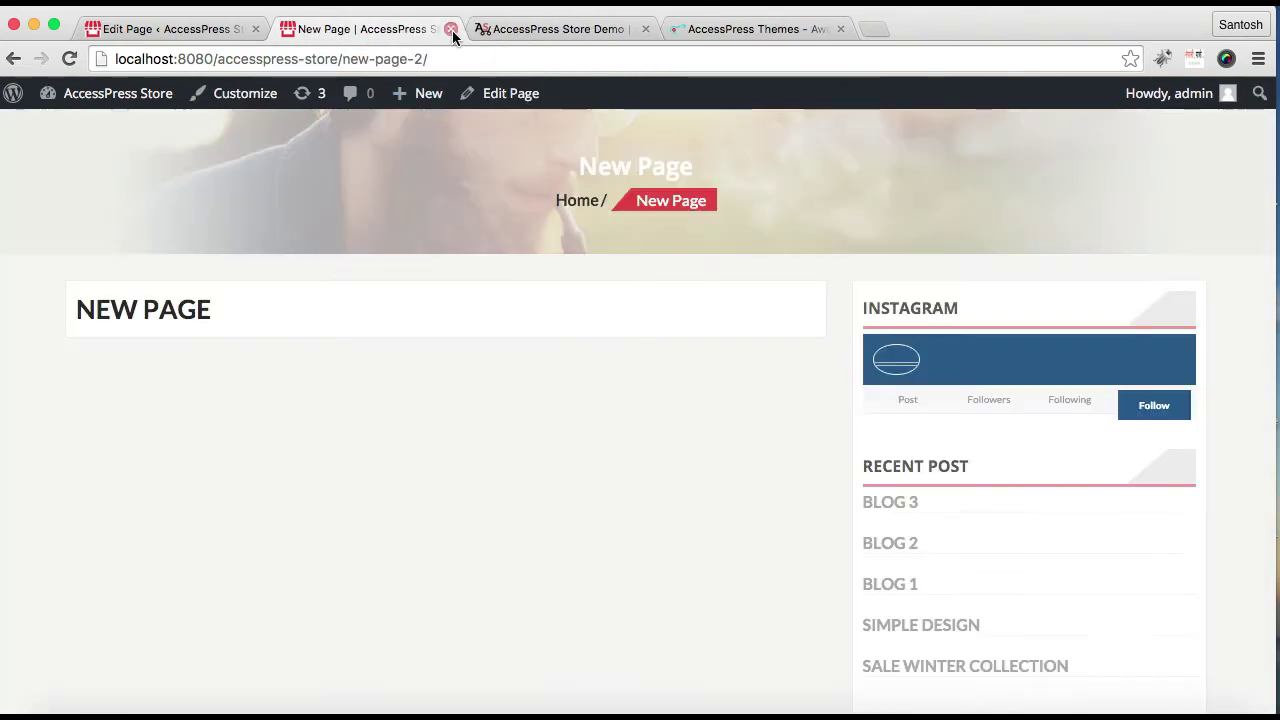
# Close the New Page tab and go to the Edit Page admin screen.
pyautogui.click(450, 30)
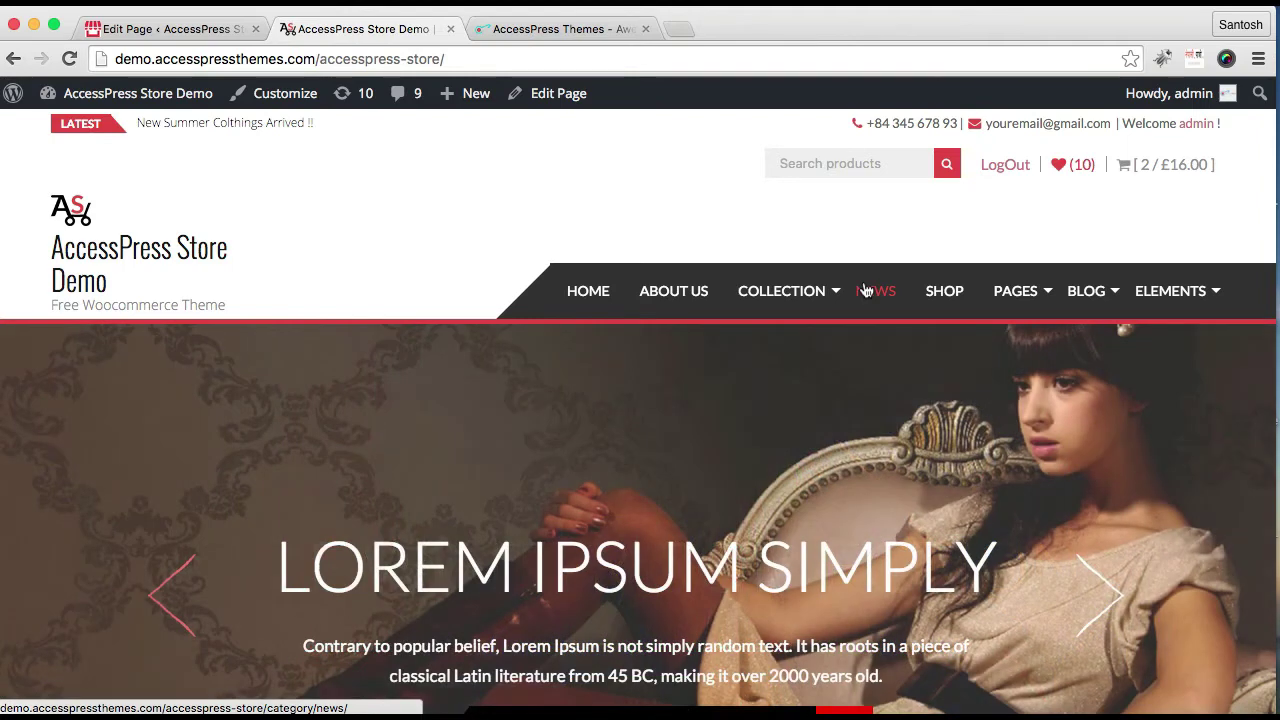
pyautogui.moveTo(805, 305)
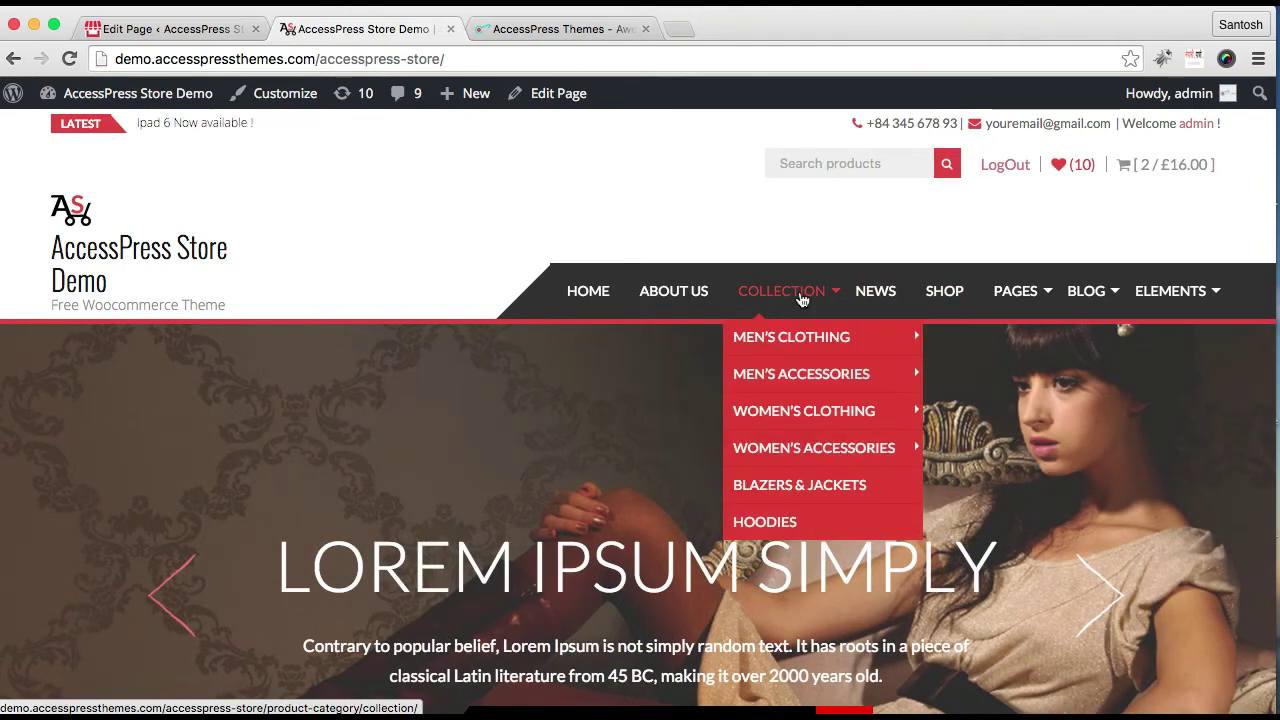
pyautogui.click(200, 32)
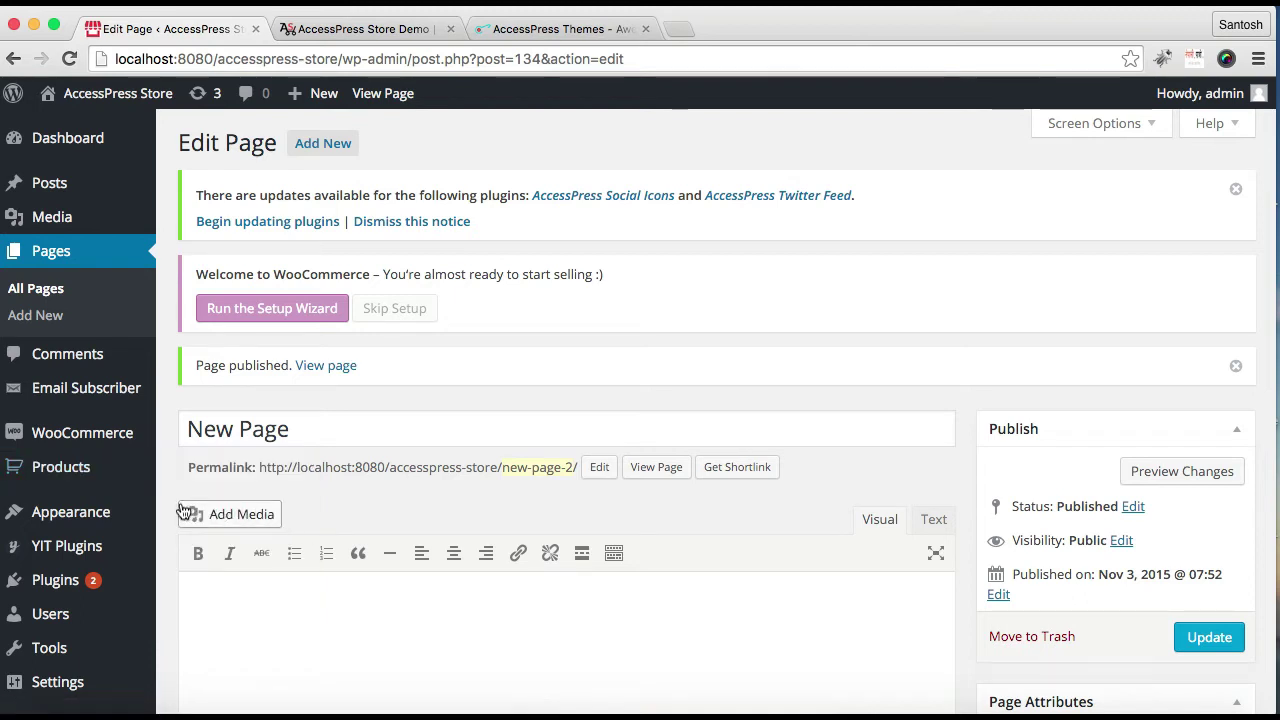
# Browse the demo store's Collection > Men's Clothing sidebar, then return to the Edit Page screen.
pyautogui.moveTo(135, 390)
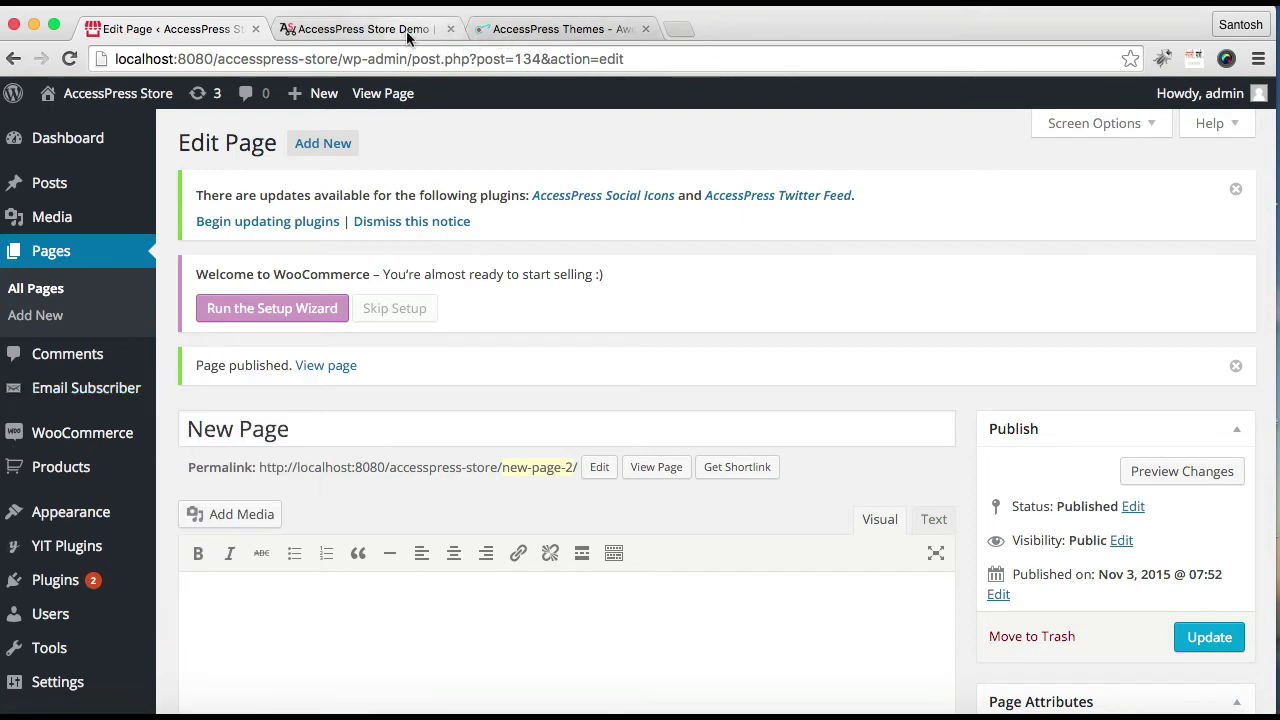
pyautogui.click(440, 34)
pyautogui.moveTo(778, 292)
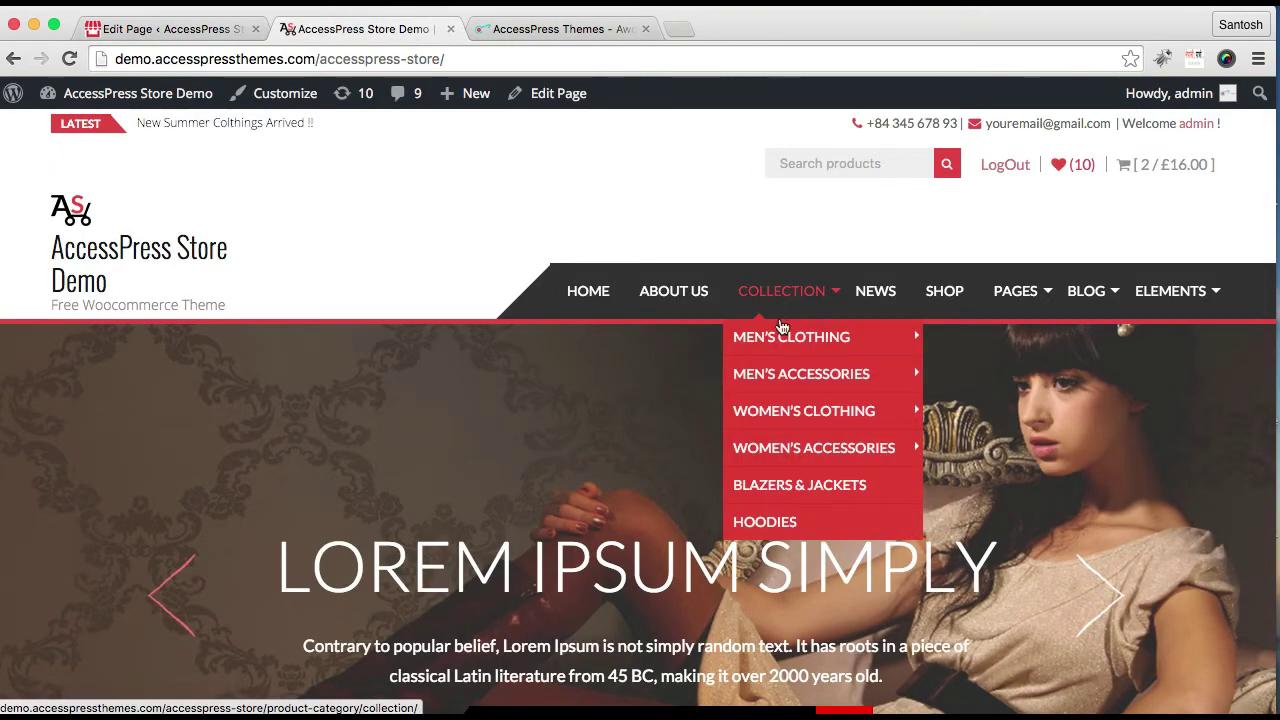
pyautogui.moveTo(785, 347)
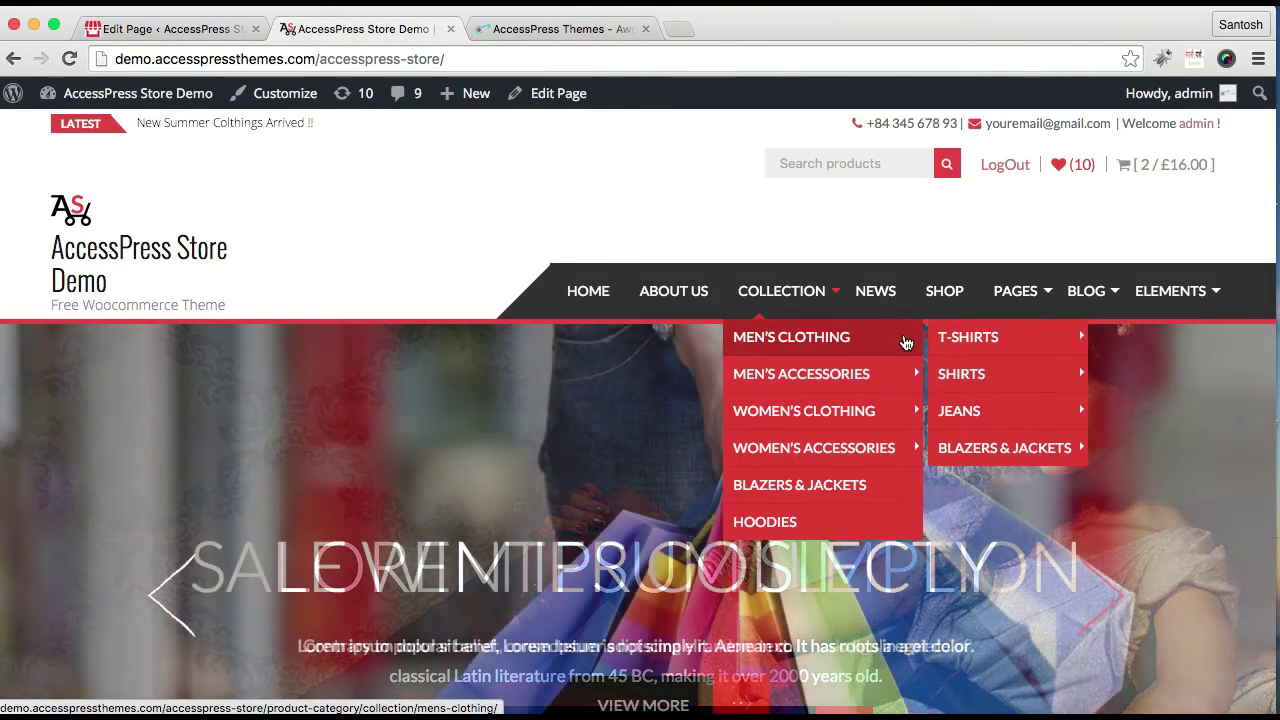
pyautogui.click(813, 340)
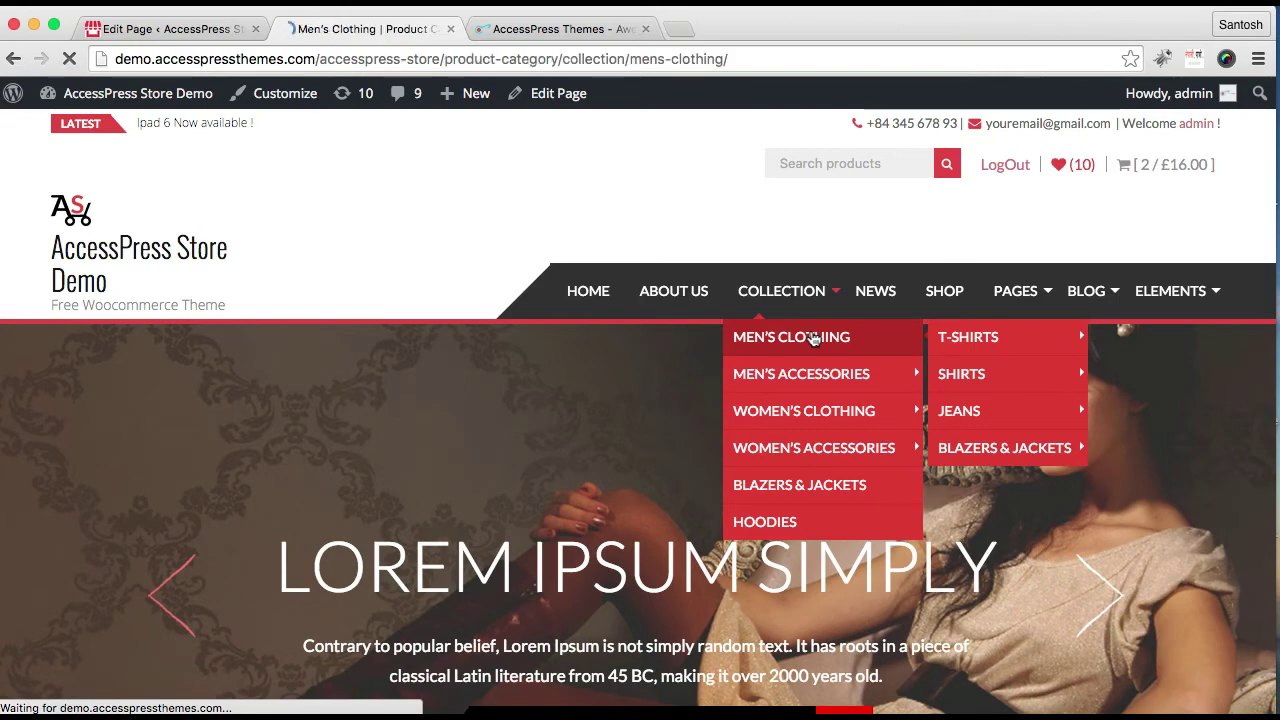
pyautogui.scroll(-5, 503, 634)
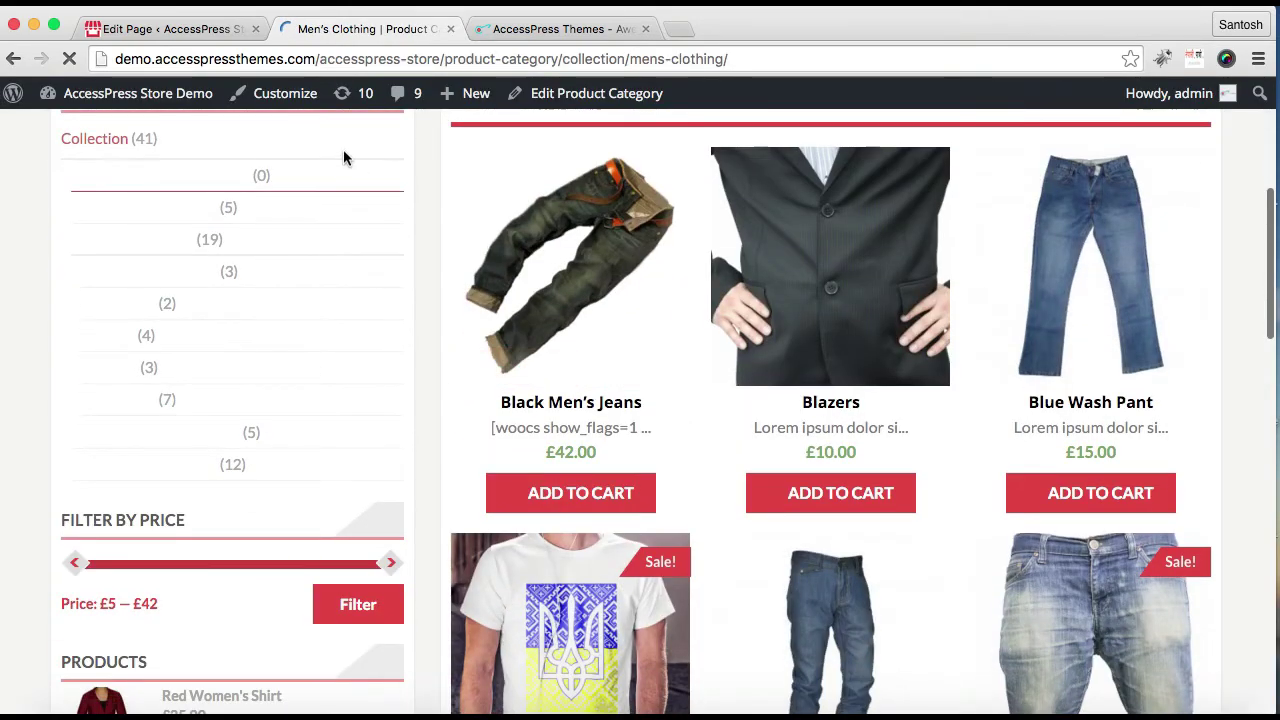
pyautogui.scroll(-3, 303, 560)
pyautogui.scroll(1, 300, 550)
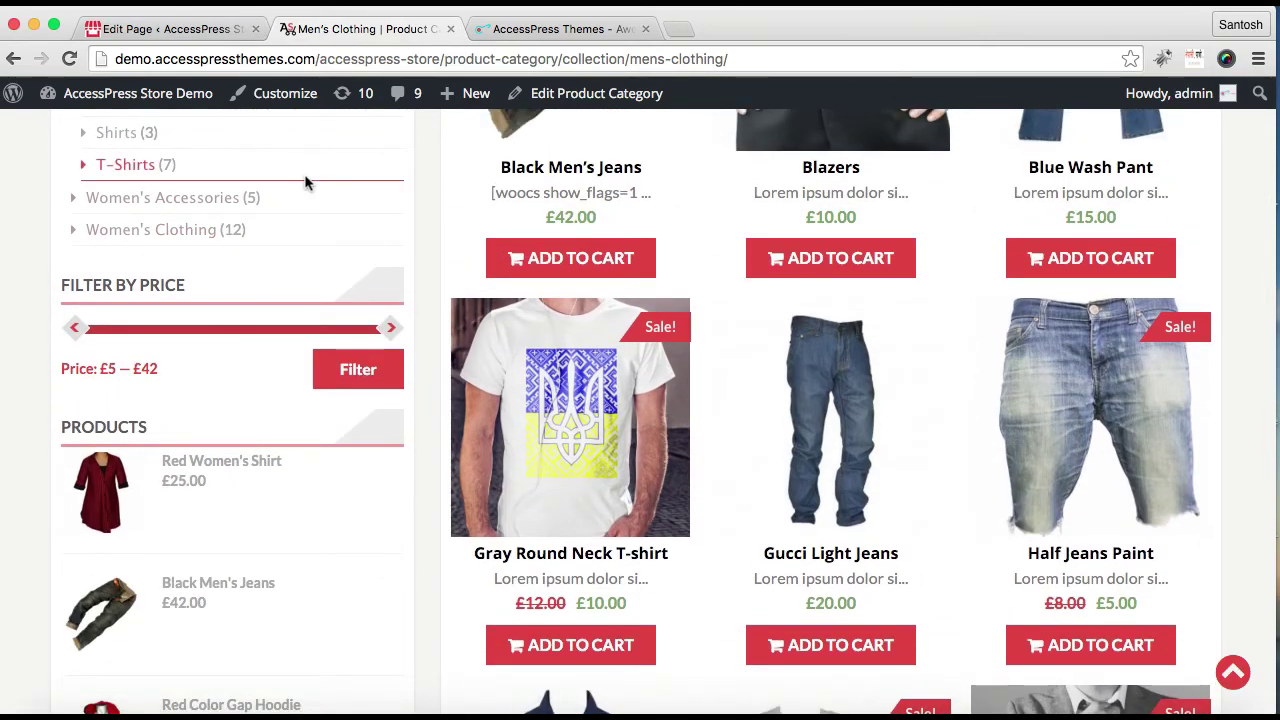
pyautogui.scroll(4, 306, 248)
pyautogui.scroll(-2, 306, 183)
pyautogui.scroll(2, 306, 183)
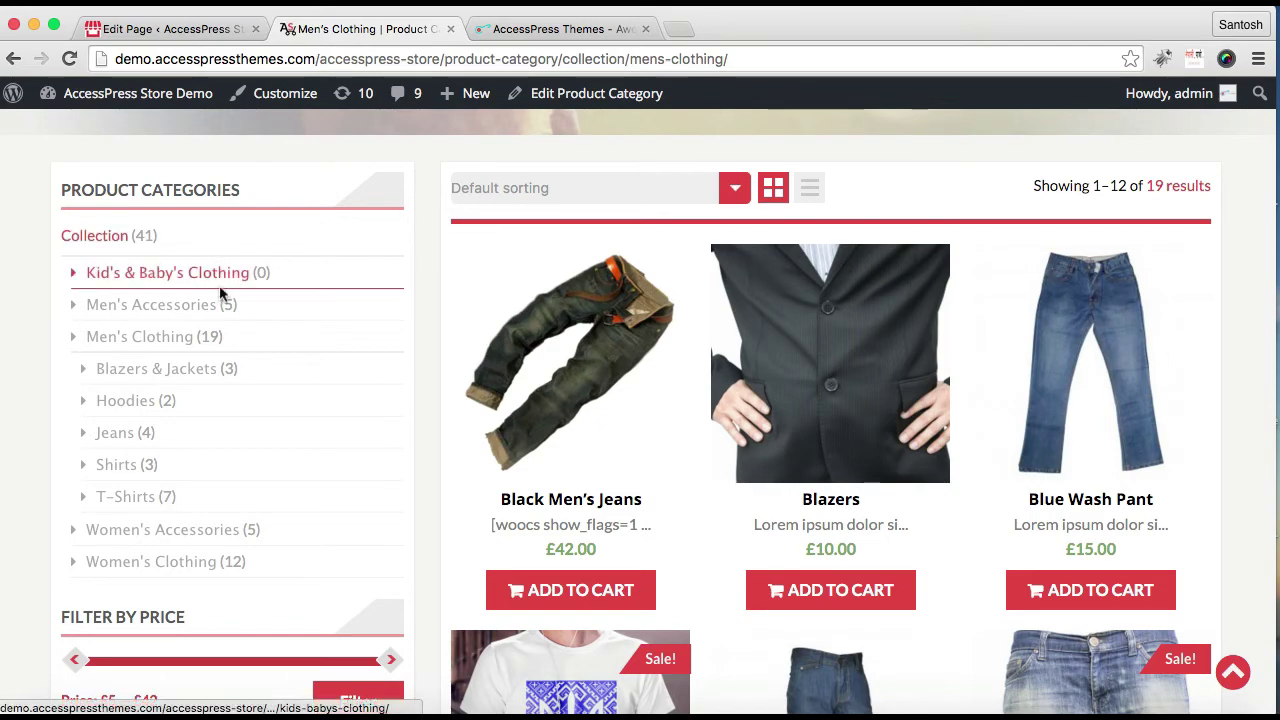
pyautogui.scroll(-5, 333, 485)
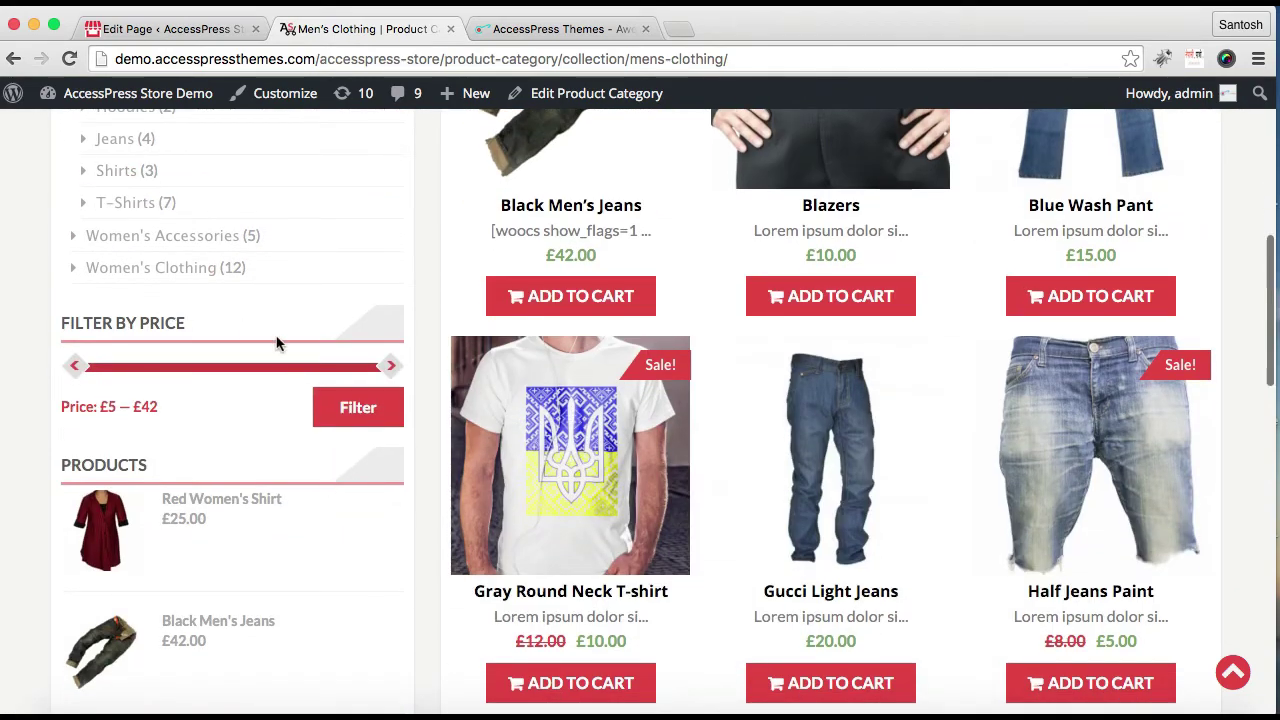
pyautogui.scroll(-3, 317, 597)
pyautogui.scroll(1, 317, 597)
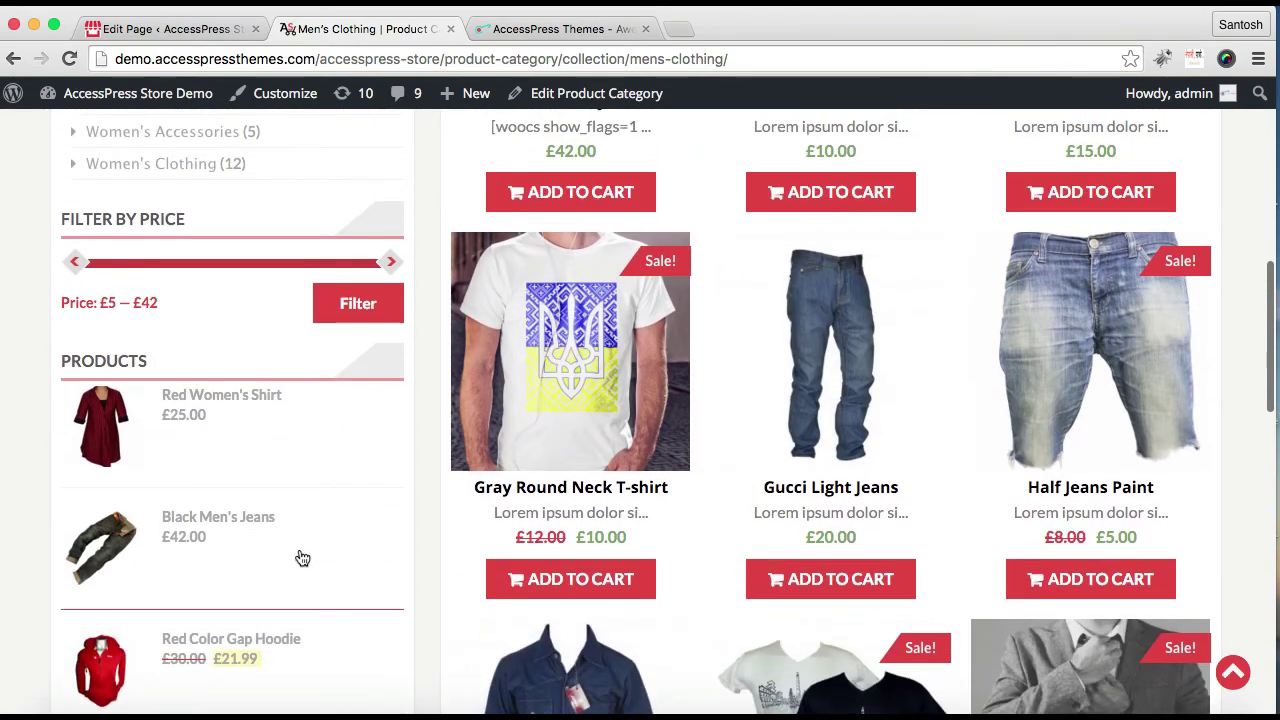
pyautogui.scroll(-2, 286, 526)
pyautogui.scroll(2, 286, 526)
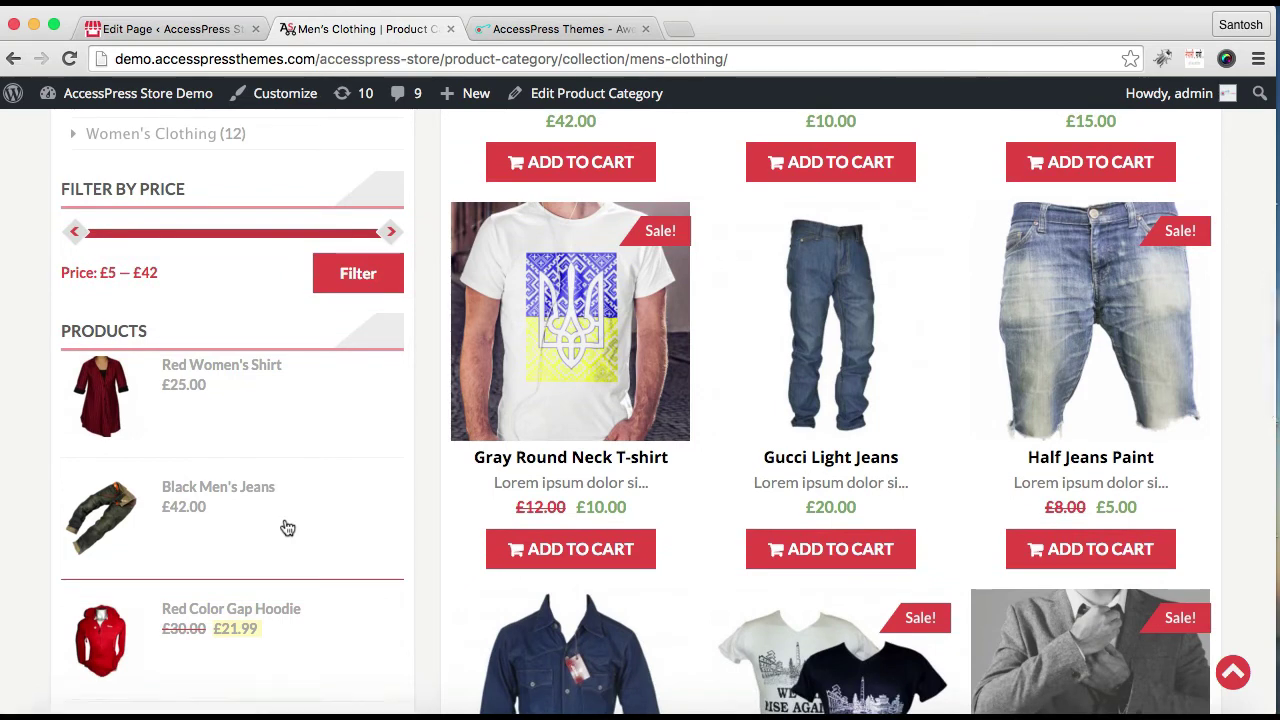
pyautogui.click(205, 32)
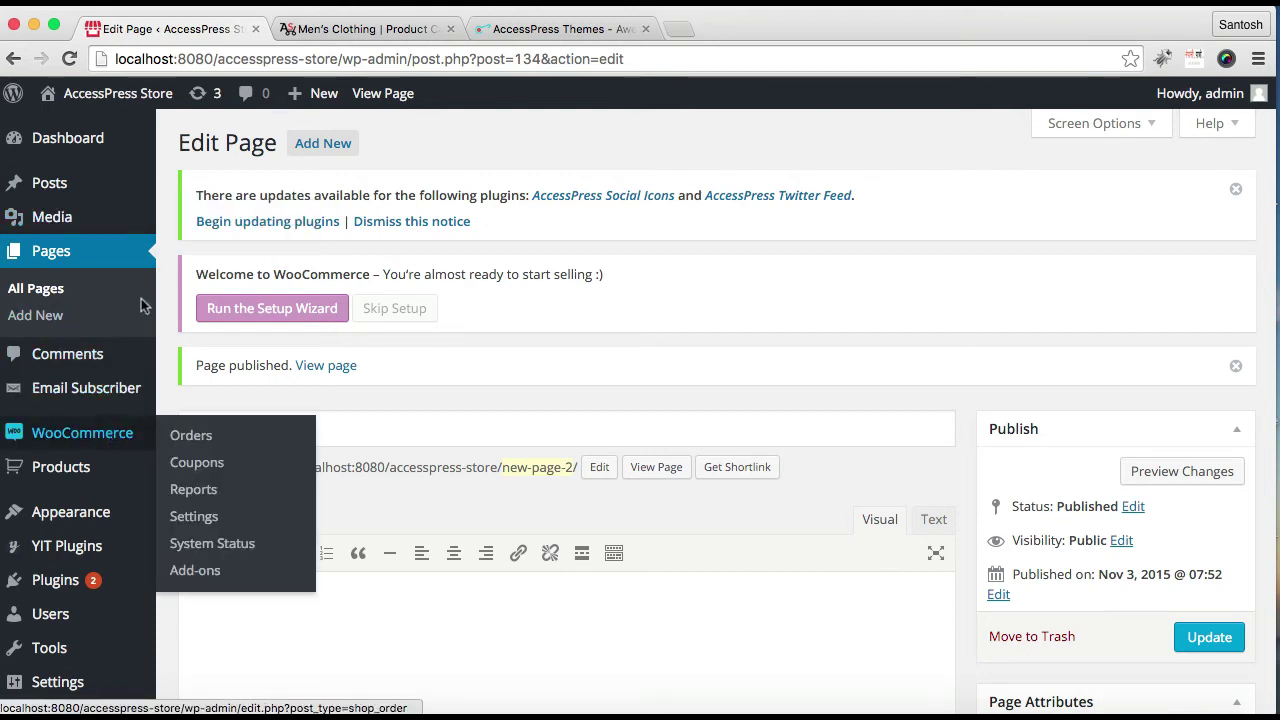
# Open the store front in a new tab and go to the Collection > Latest Trend category.
pyautogui.moveTo(108, 233)
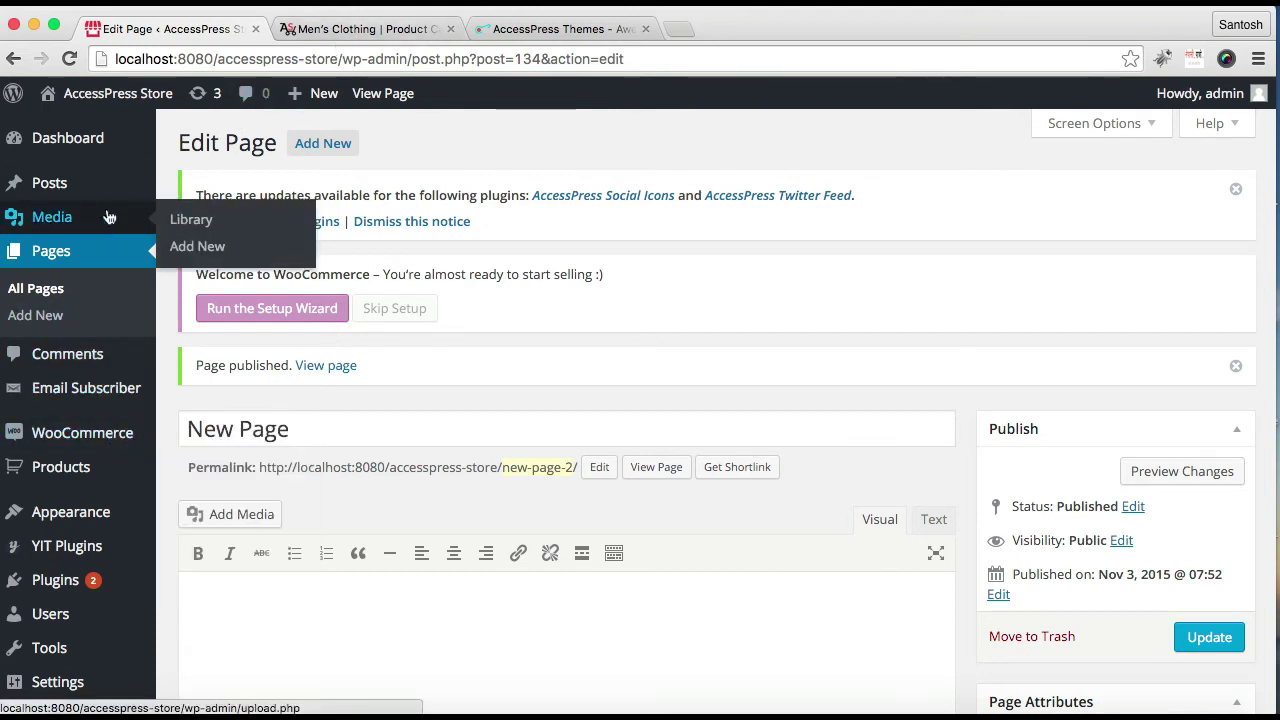
pyautogui.moveTo(131, 100)
pyautogui.rightClick(70, 136)
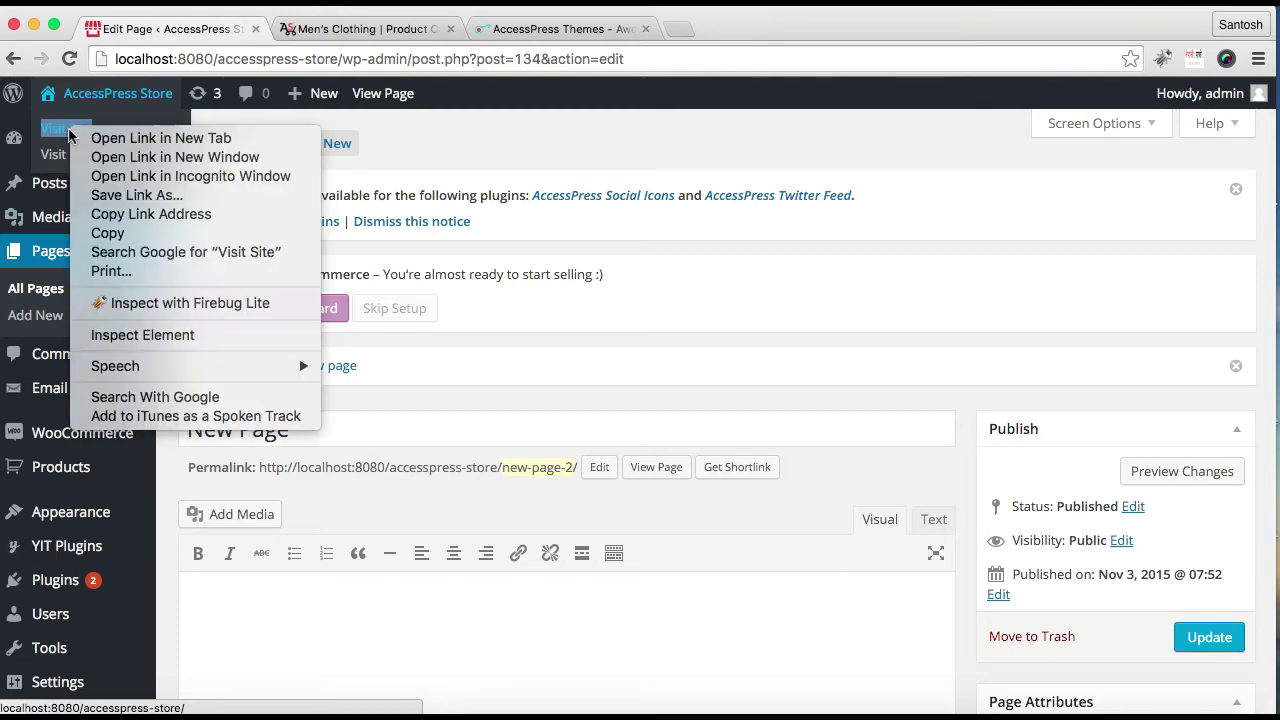
pyautogui.click(104, 134)
pyautogui.click(312, 29)
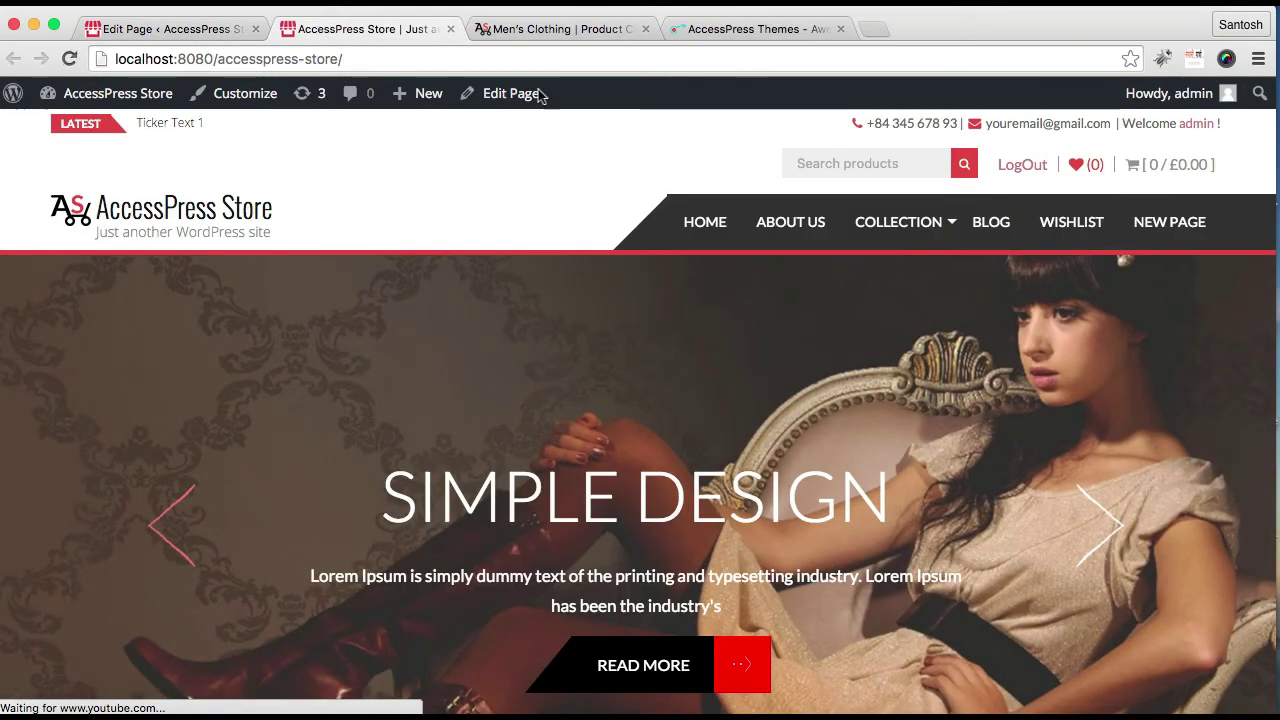
pyautogui.moveTo(916, 230)
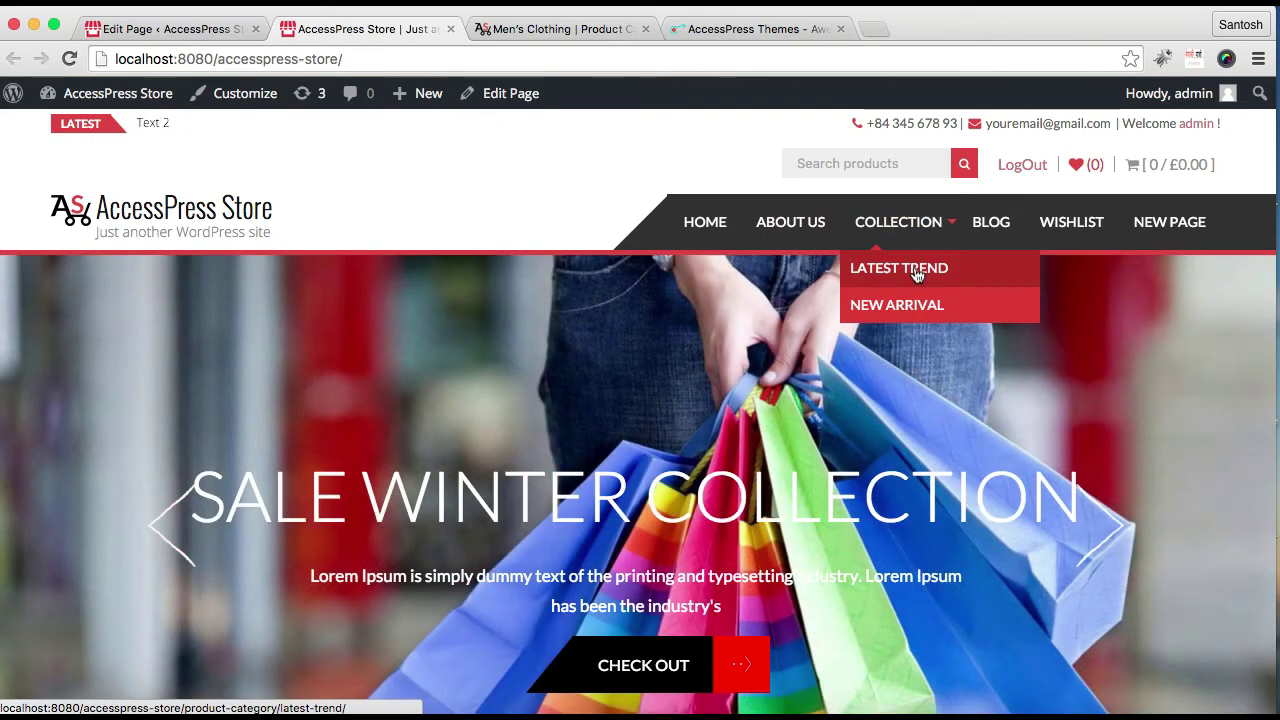
pyautogui.click(916, 272)
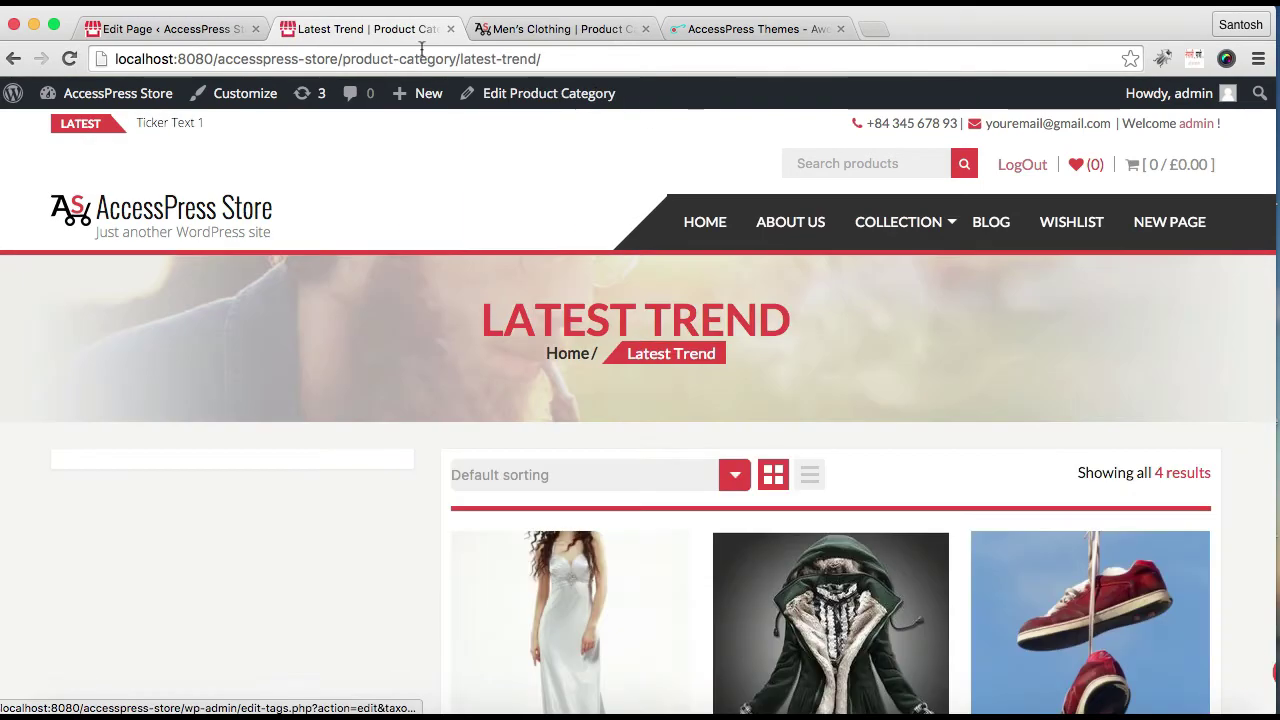
pyautogui.scroll(-3, 360, 597)
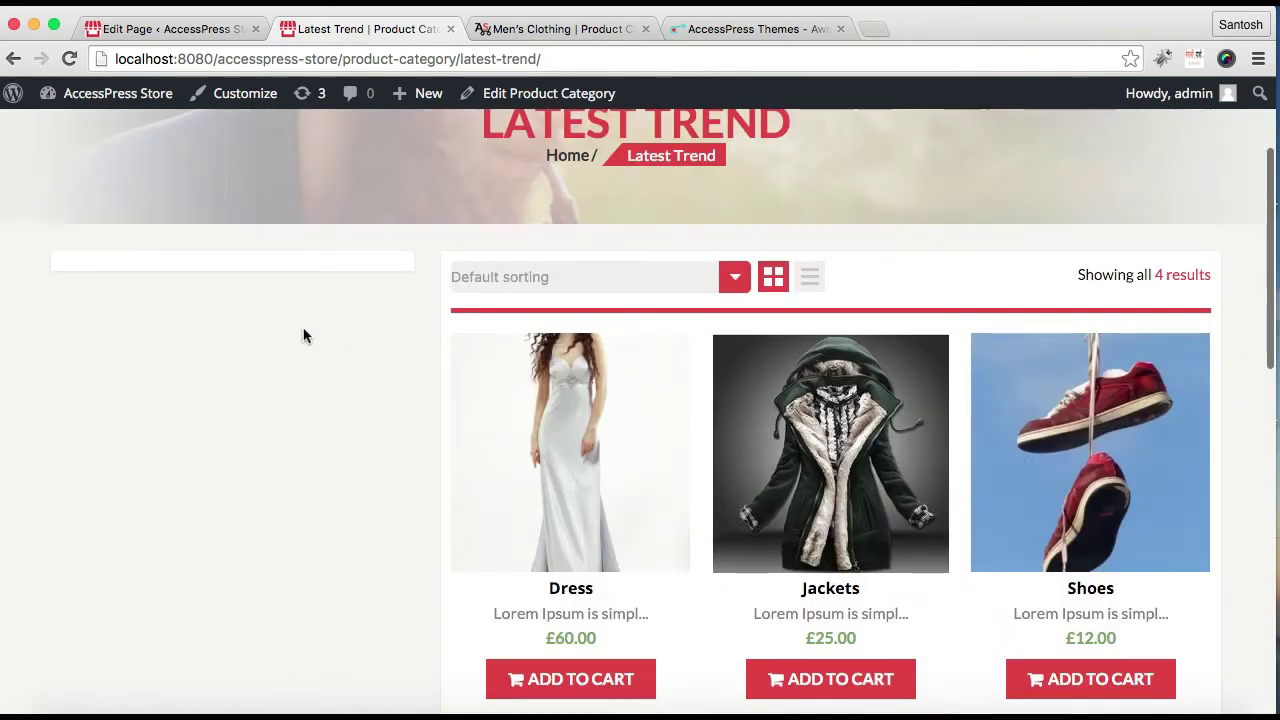
# Go to Appearance > Widgets, collapse AP: Right Sidebar and expand the Shop Sidebar.
pyautogui.click(172, 32)
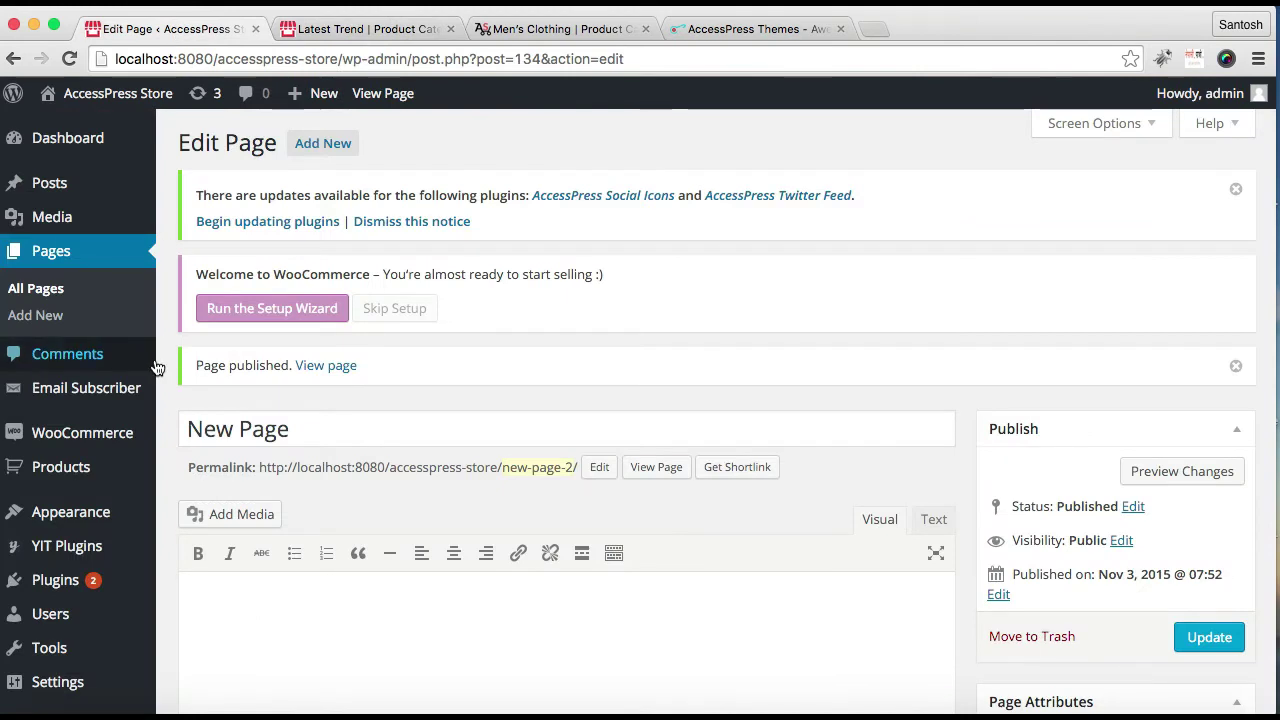
pyautogui.moveTo(75, 530)
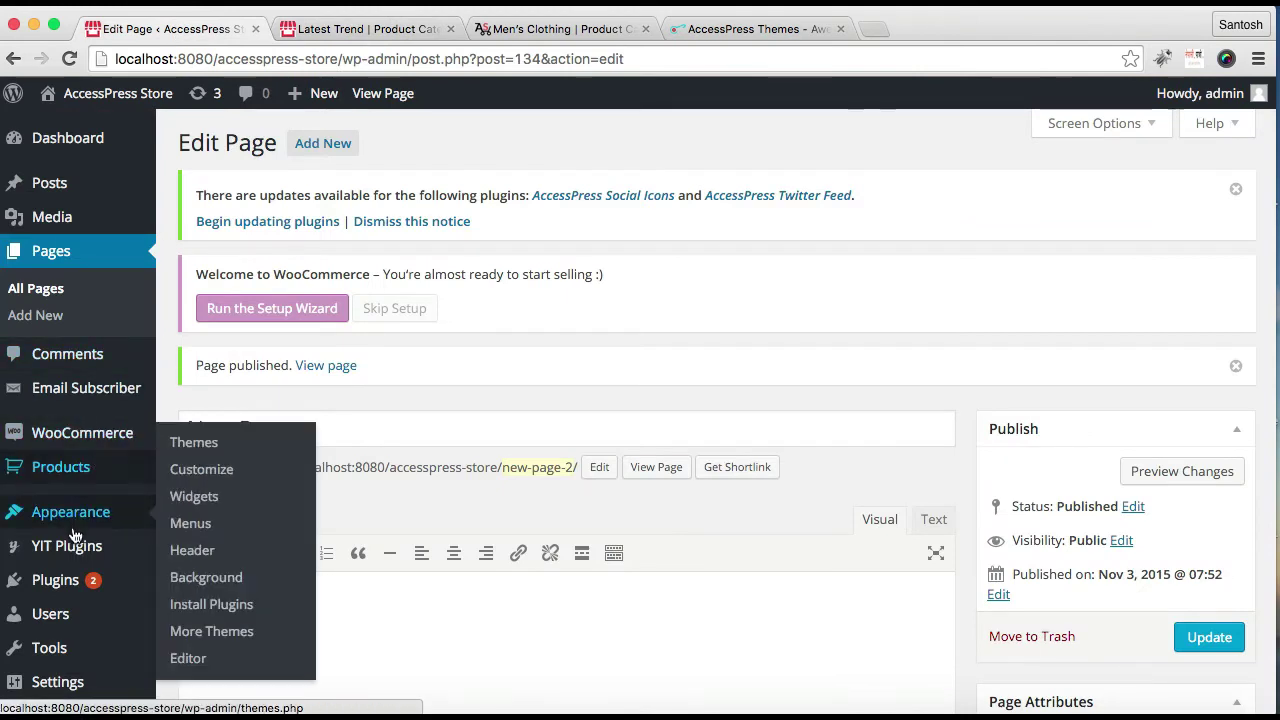
pyautogui.click(203, 500)
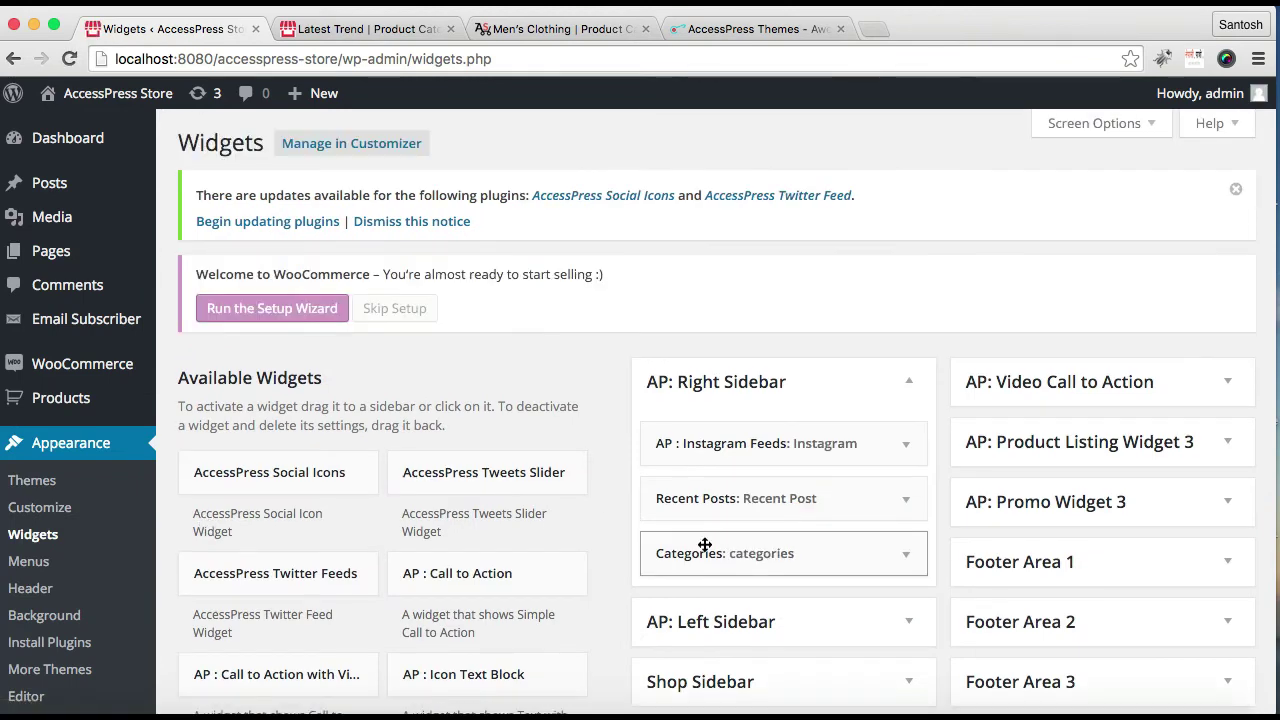
pyautogui.scroll(-5, 705, 545)
pyautogui.click(907, 142)
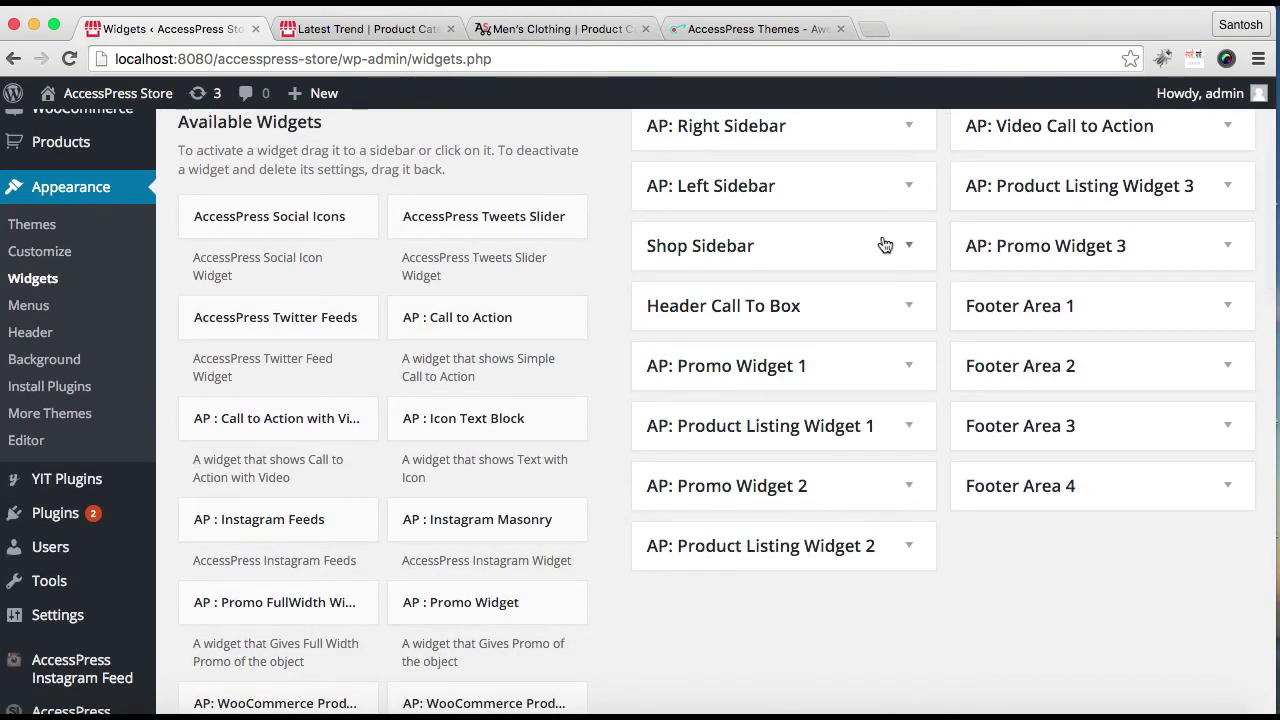
pyautogui.click(912, 250)
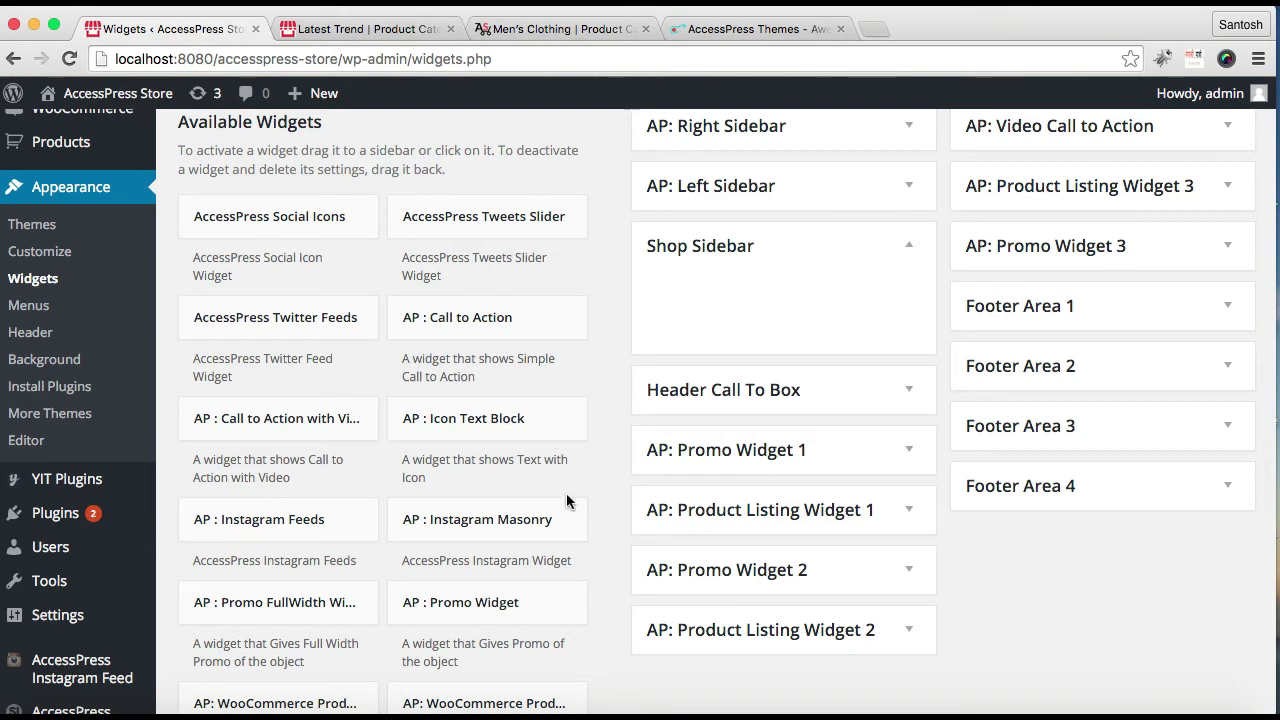
pyautogui.scroll(-10, 503, 508)
pyautogui.scroll(2, 503, 510)
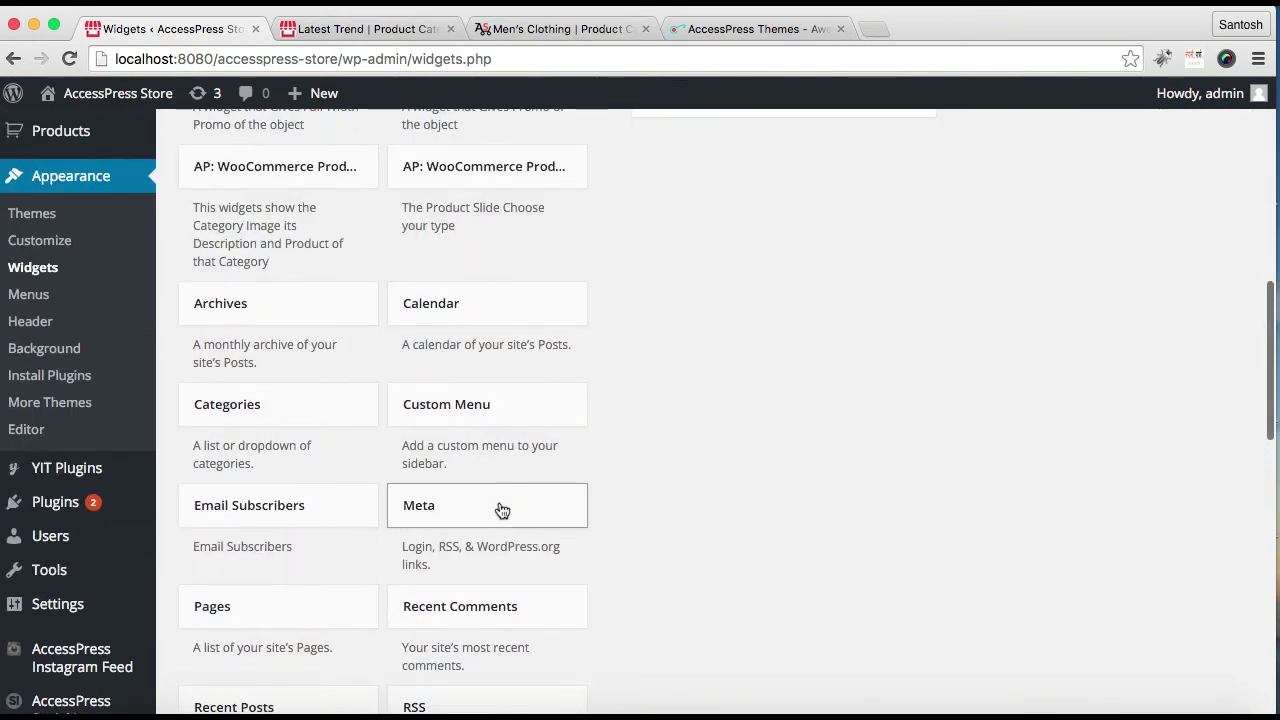
pyautogui.scroll(-5, 503, 510)
pyautogui.scroll(-6, 502, 510)
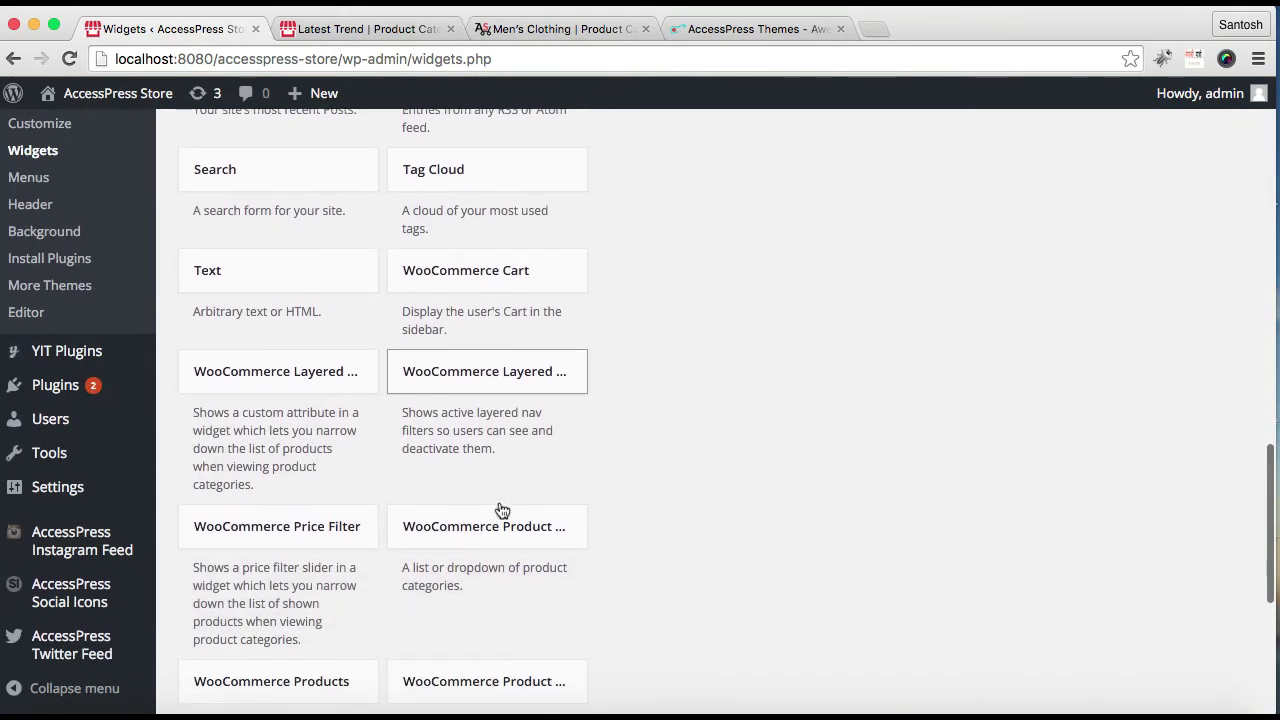
pyautogui.scroll(-2, 503, 512)
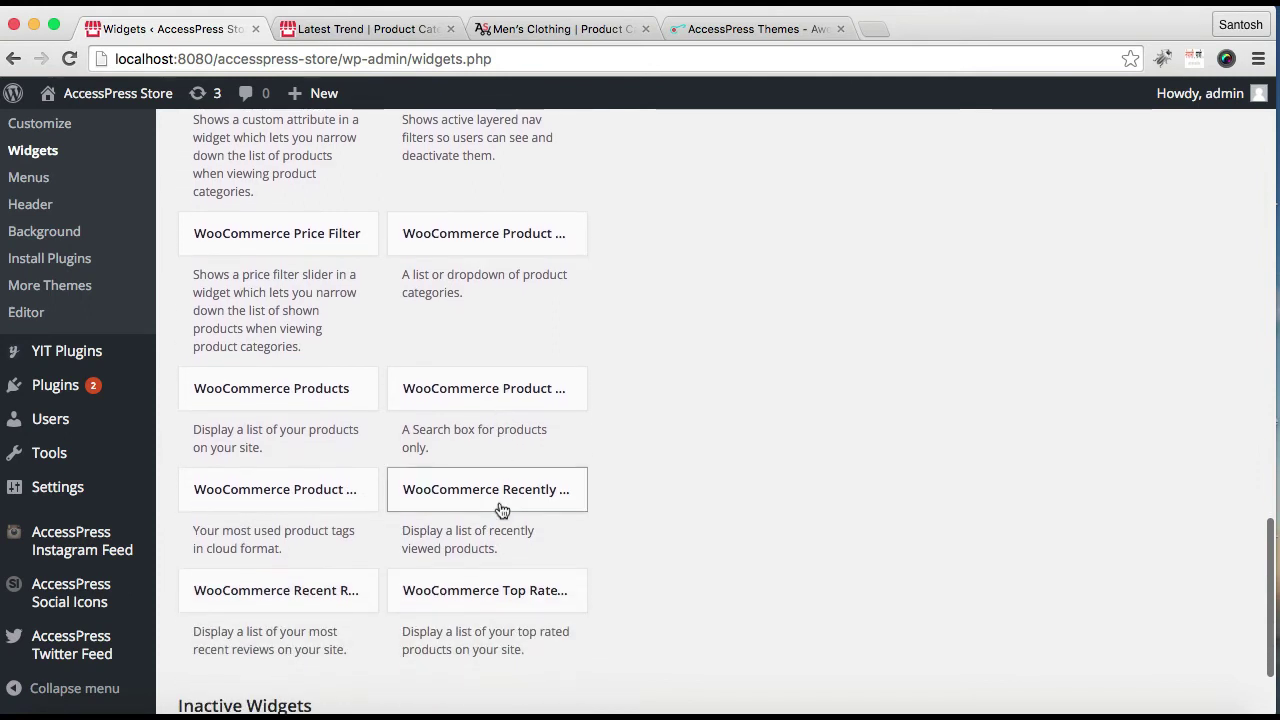
# Add a WooCommerce Products widget to the Shop Sidebar, then delete it again.
pyautogui.click(288, 403)
pyautogui.click(349, 475)
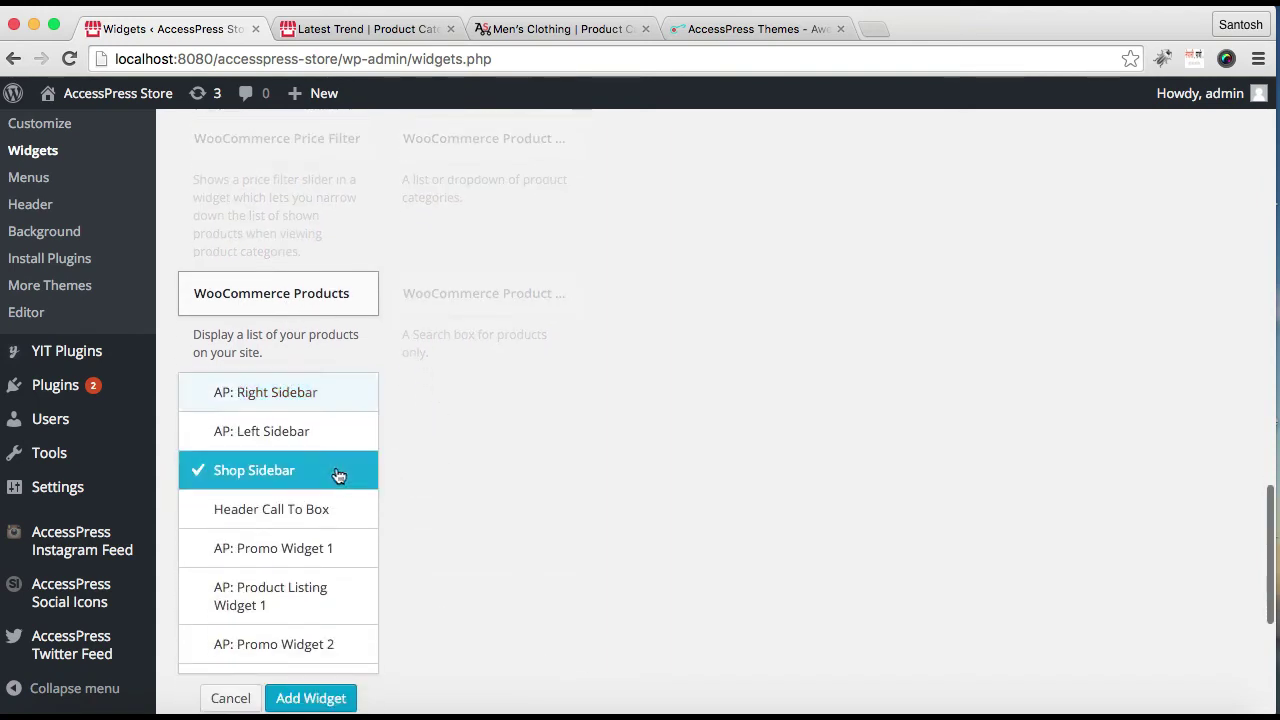
pyautogui.scroll(-3, 482, 518)
pyautogui.click(311, 497)
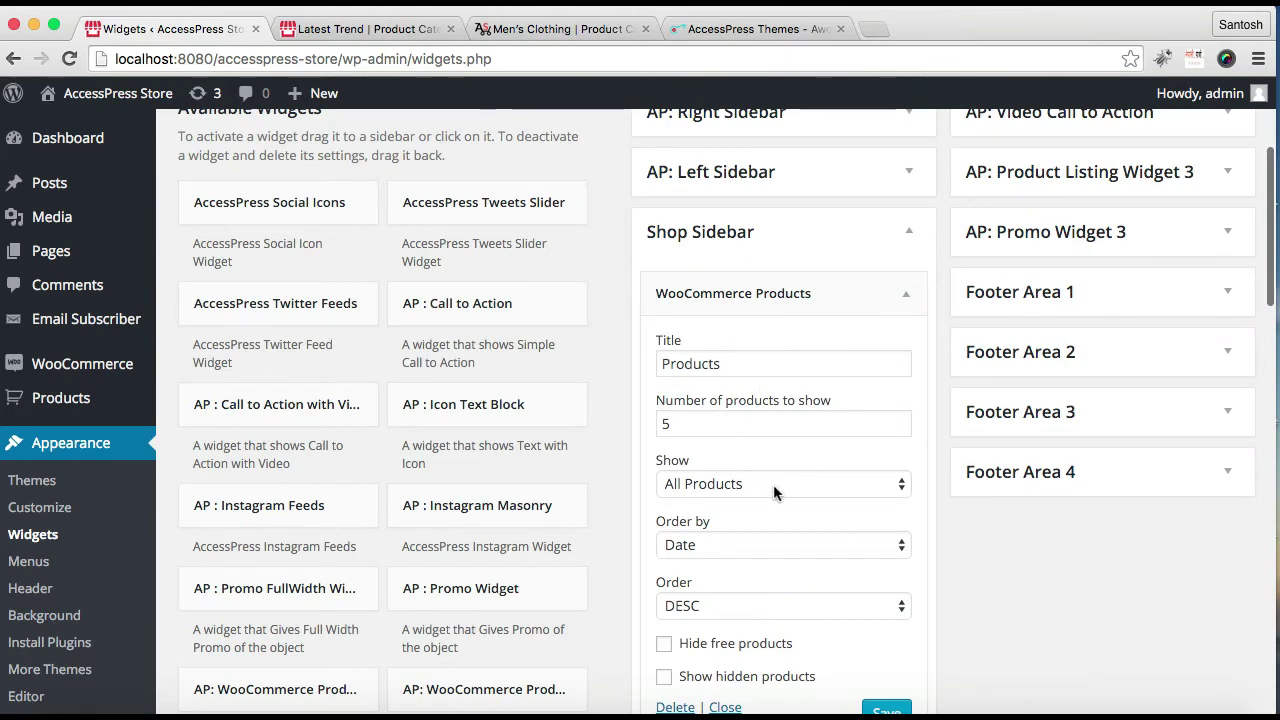
pyautogui.scroll(-3, 814, 487)
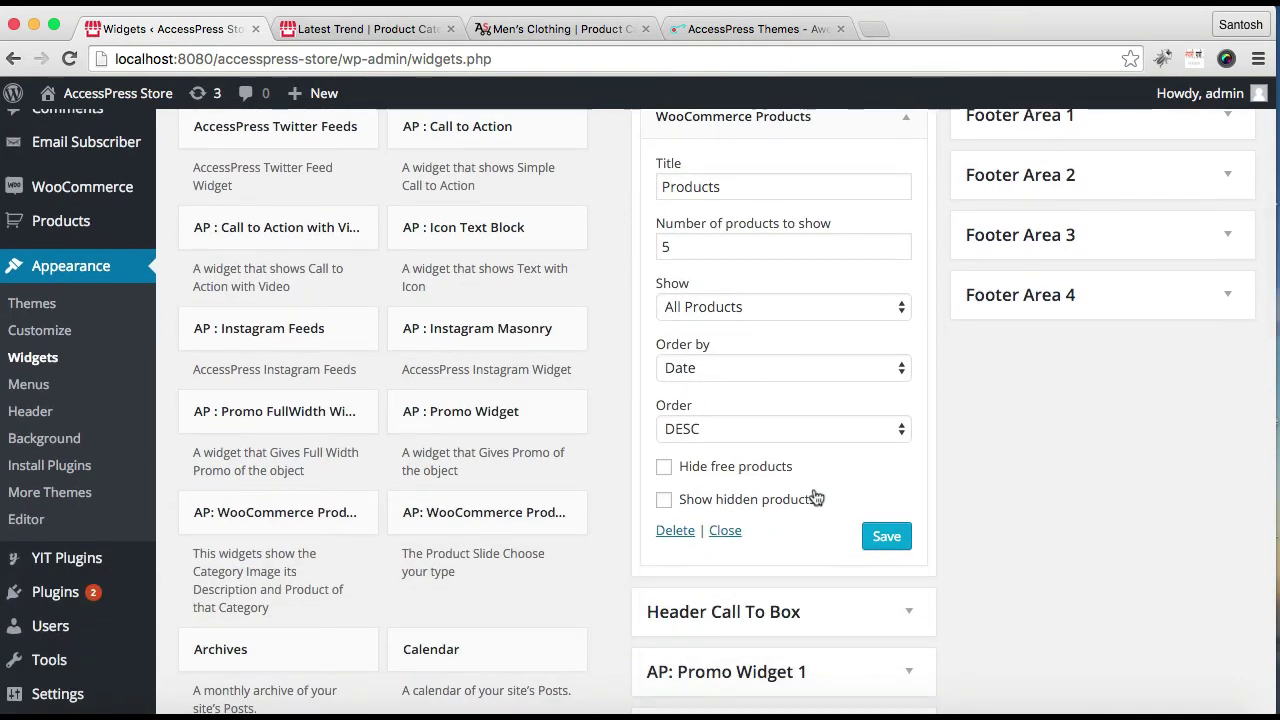
pyautogui.click(675, 531)
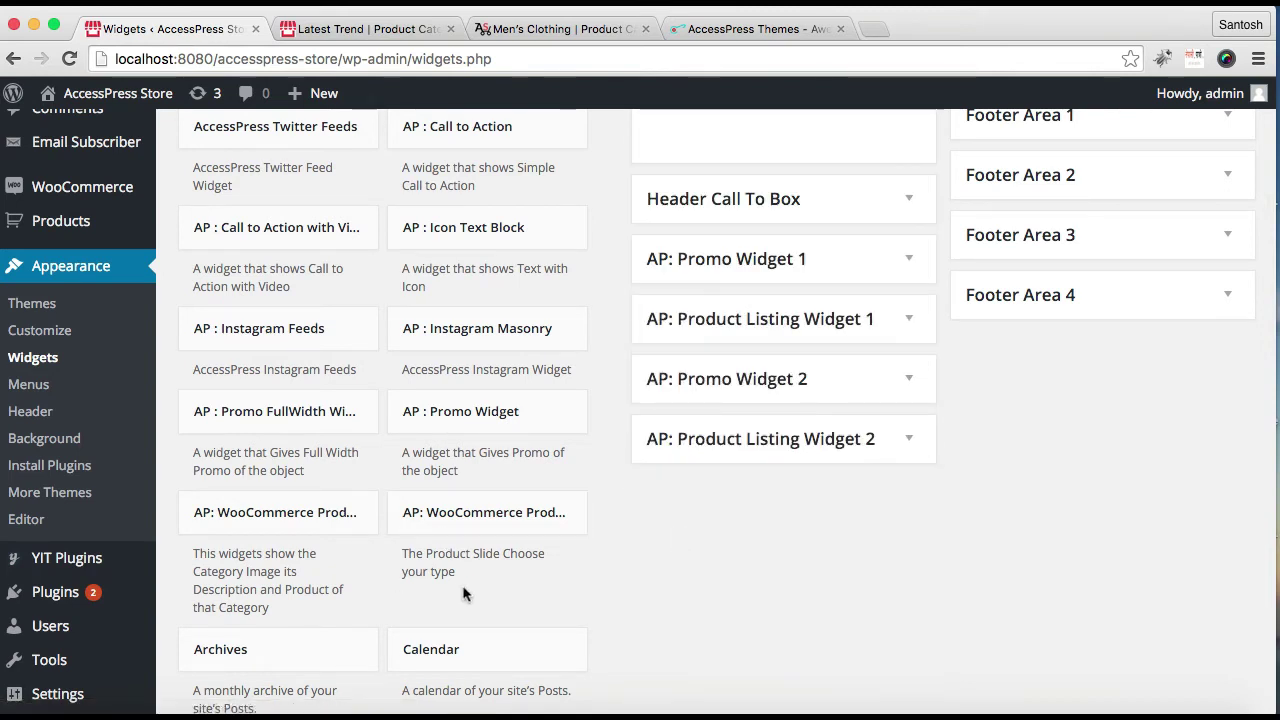
pyautogui.scroll(-3, 514, 588)
pyautogui.scroll(-2, 517, 594)
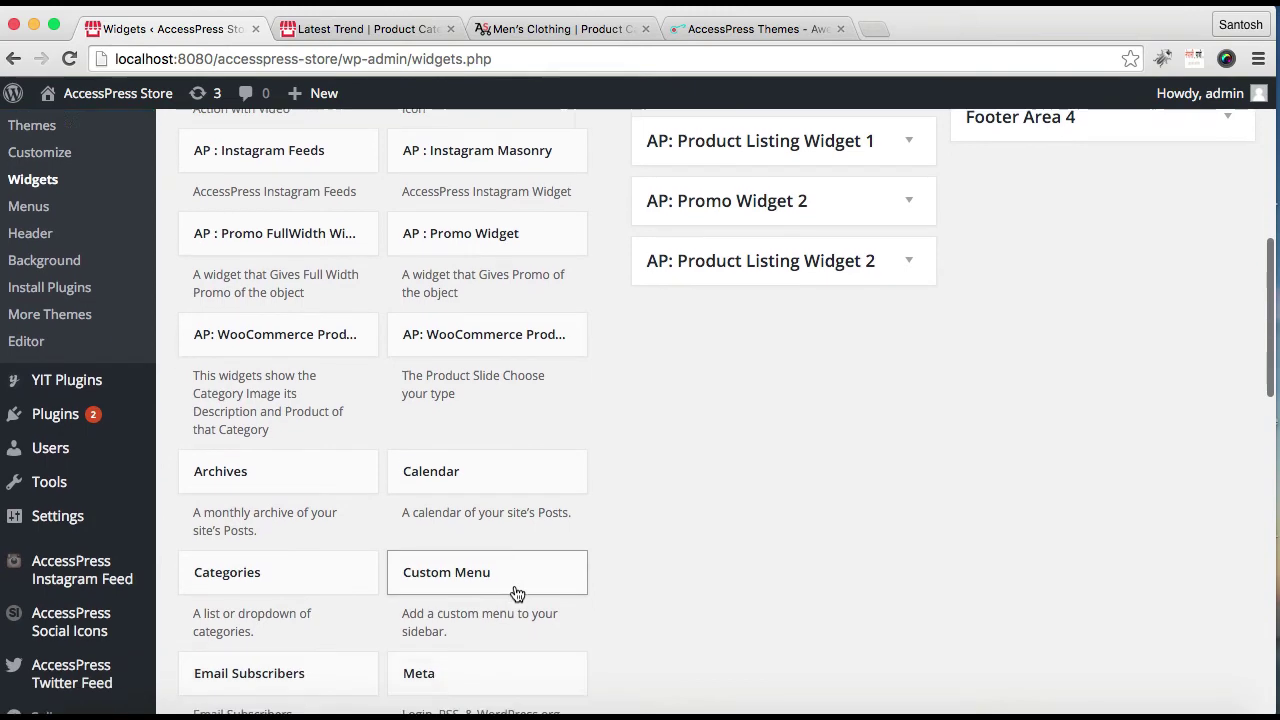
pyautogui.scroll(-5, 514, 592)
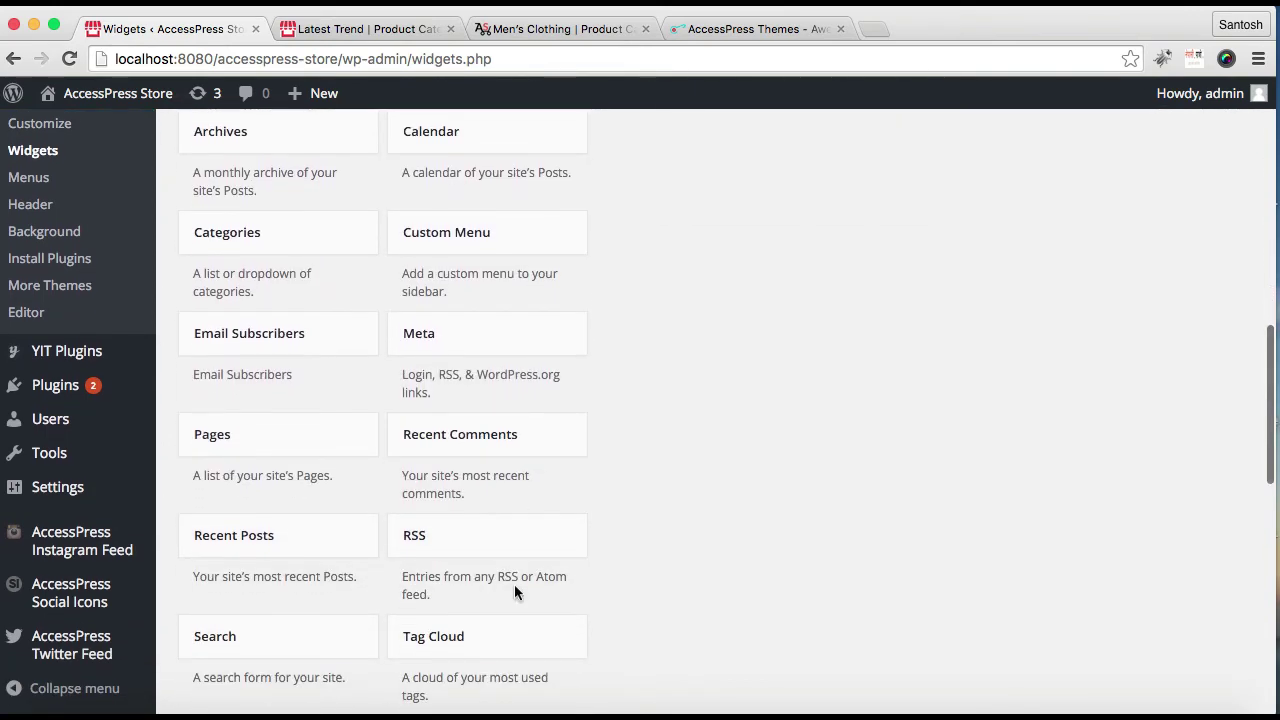
pyautogui.scroll(-15, 514, 592)
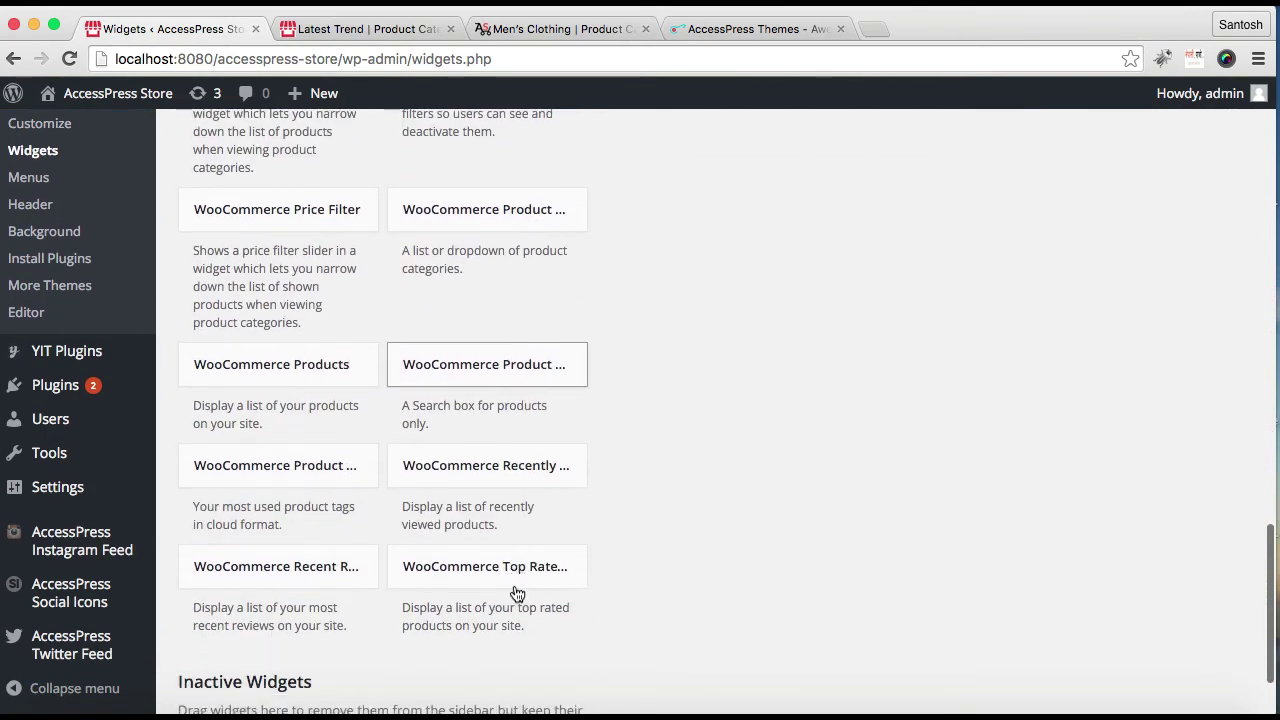
pyautogui.scroll(-3, 516, 590)
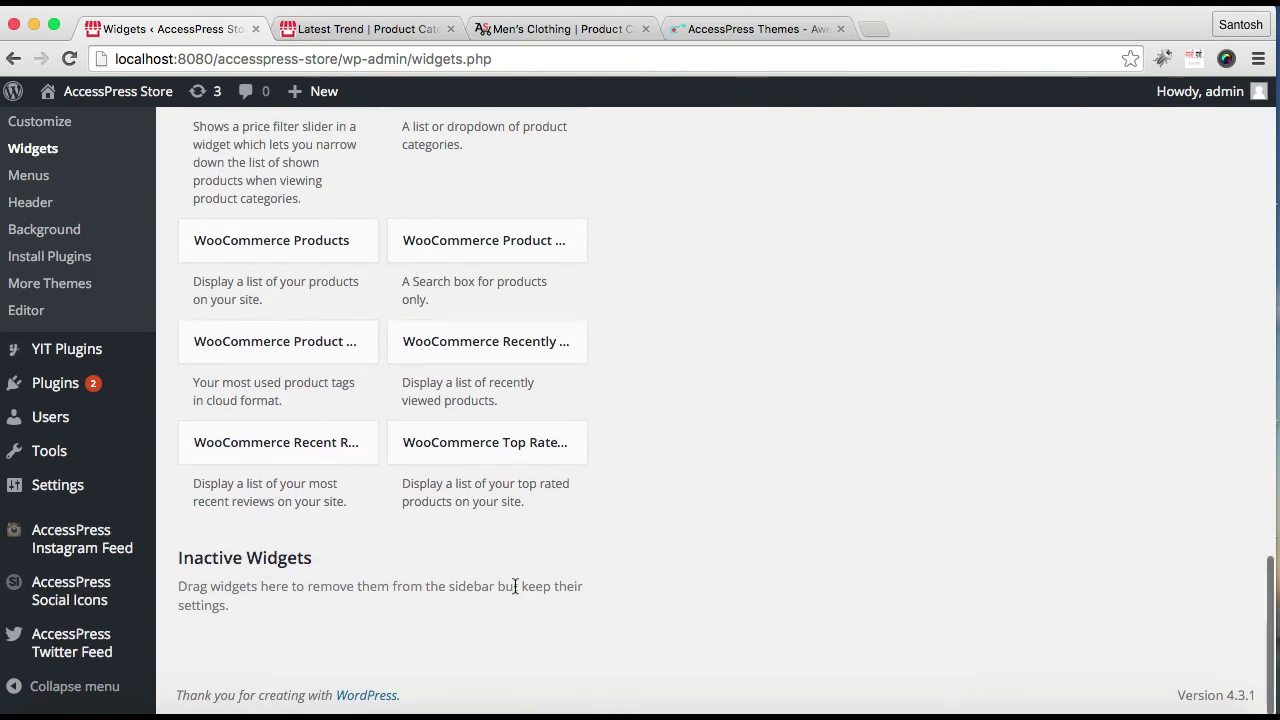
pyautogui.scroll(1, 514, 588)
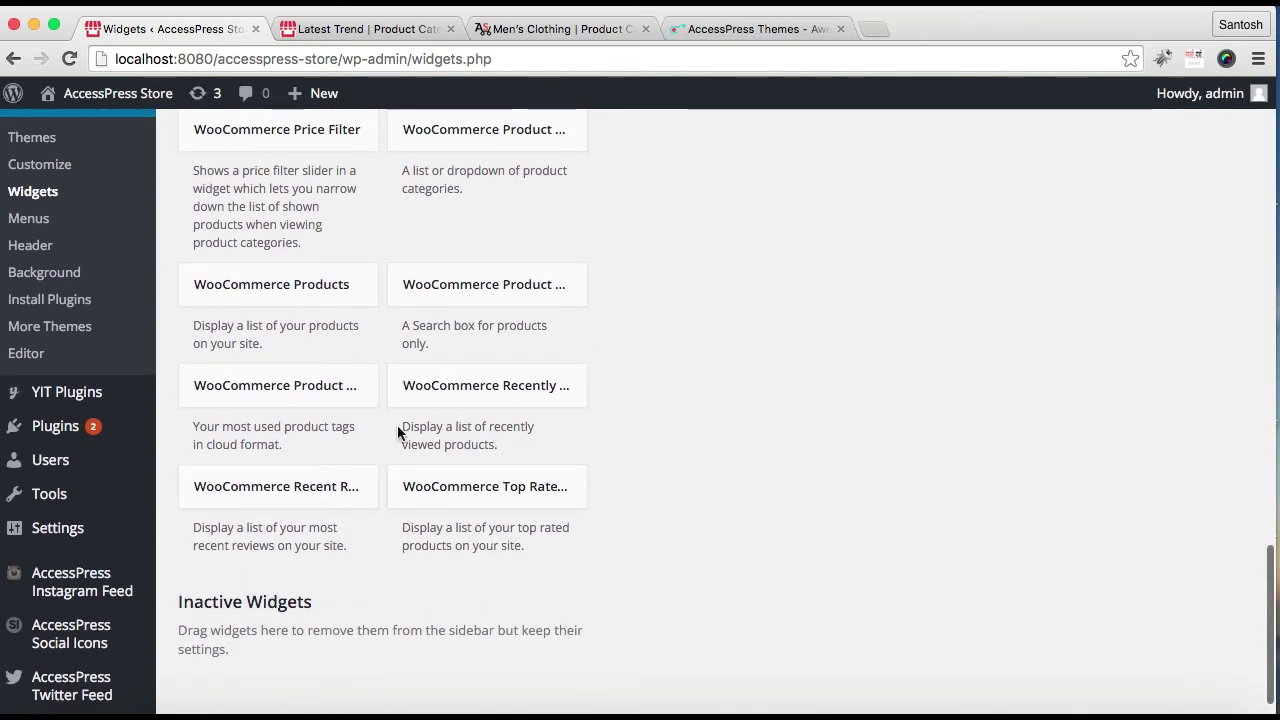
# Add a Product Categories widget to Shop Sidebar, ordered by Name, with product counts, hierarchy and current-category children only.
pyautogui.scroll(5, 397, 425)
pyautogui.click(512, 356)
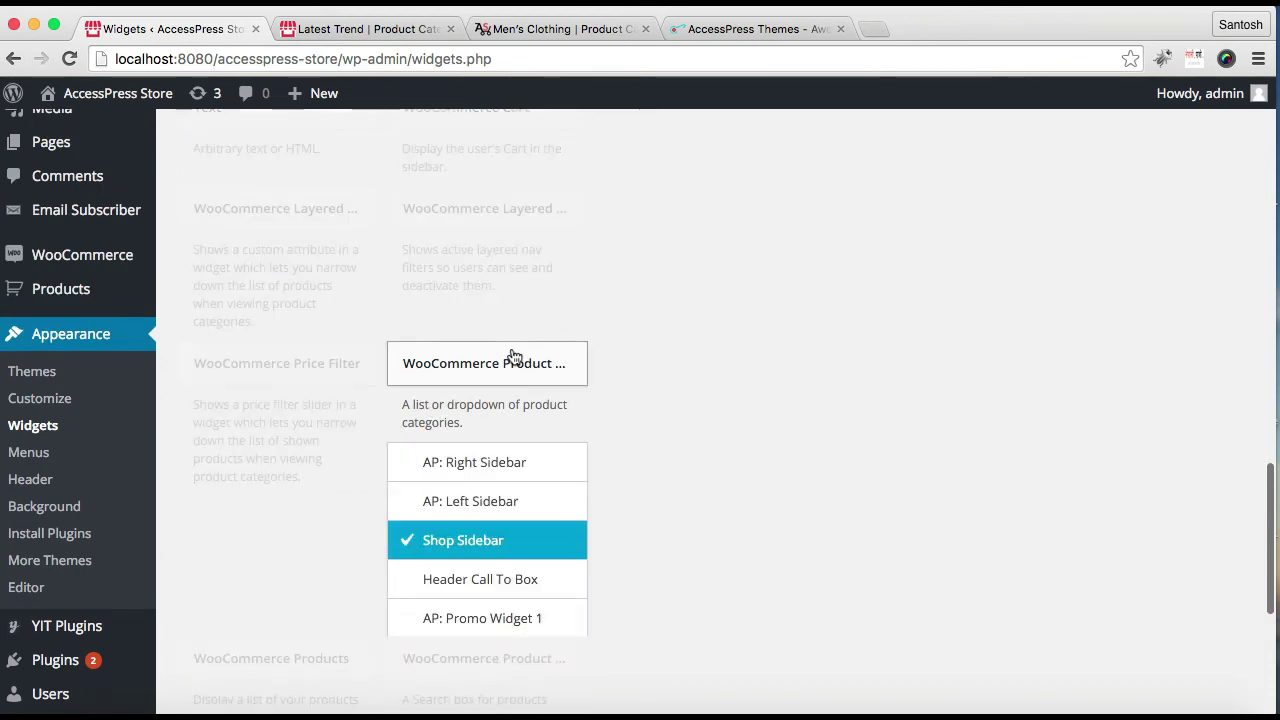
pyautogui.scroll(-7, 708, 512)
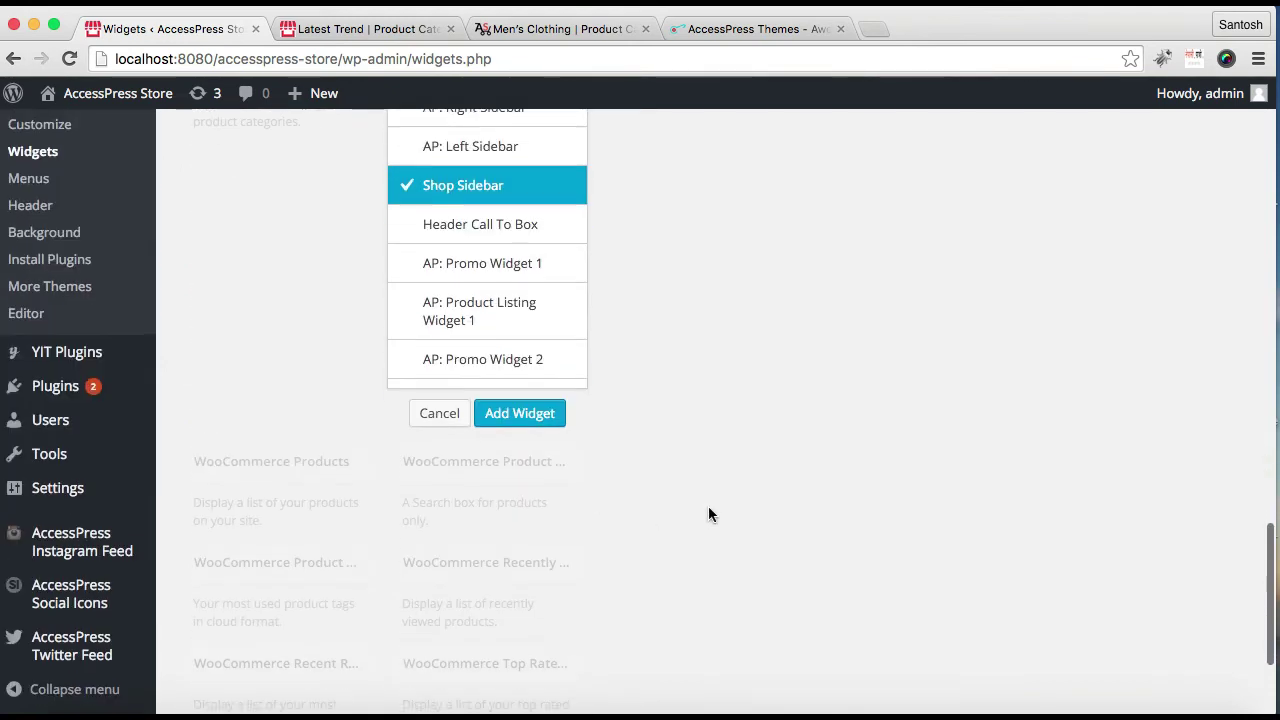
pyautogui.click(530, 420)
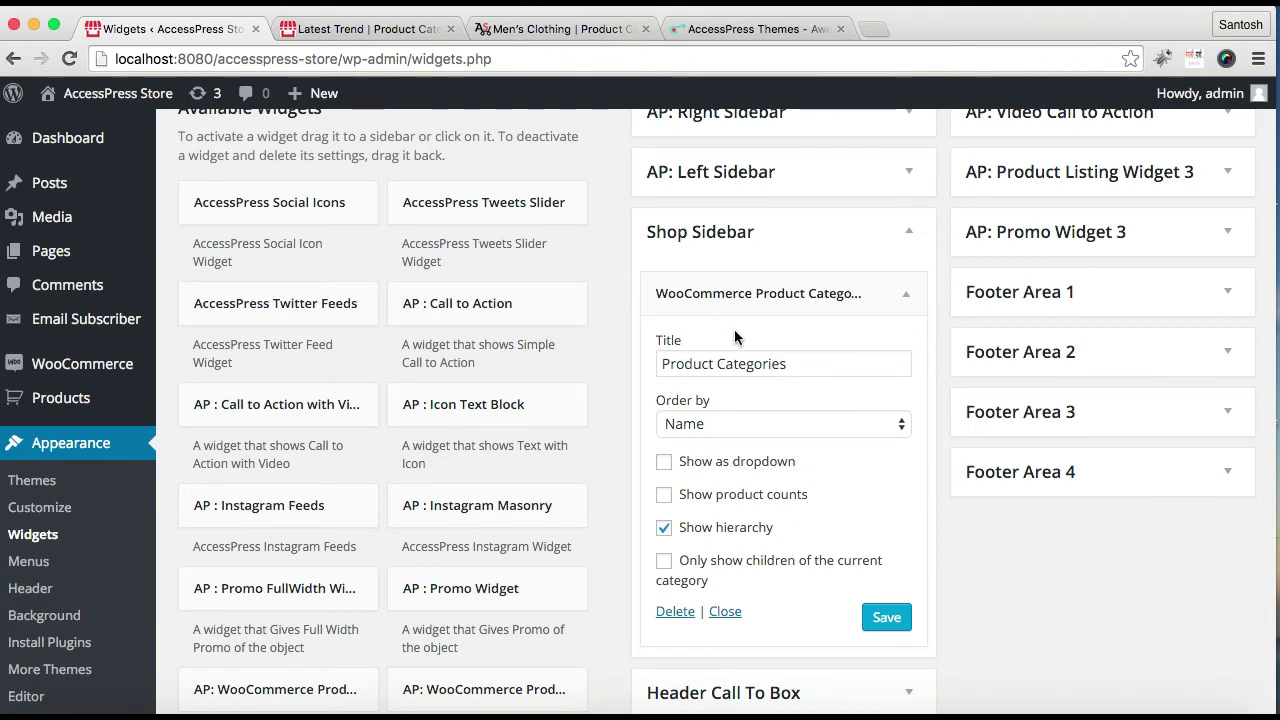
pyautogui.click(836, 424)
pyautogui.click(843, 426)
pyautogui.click(665, 496)
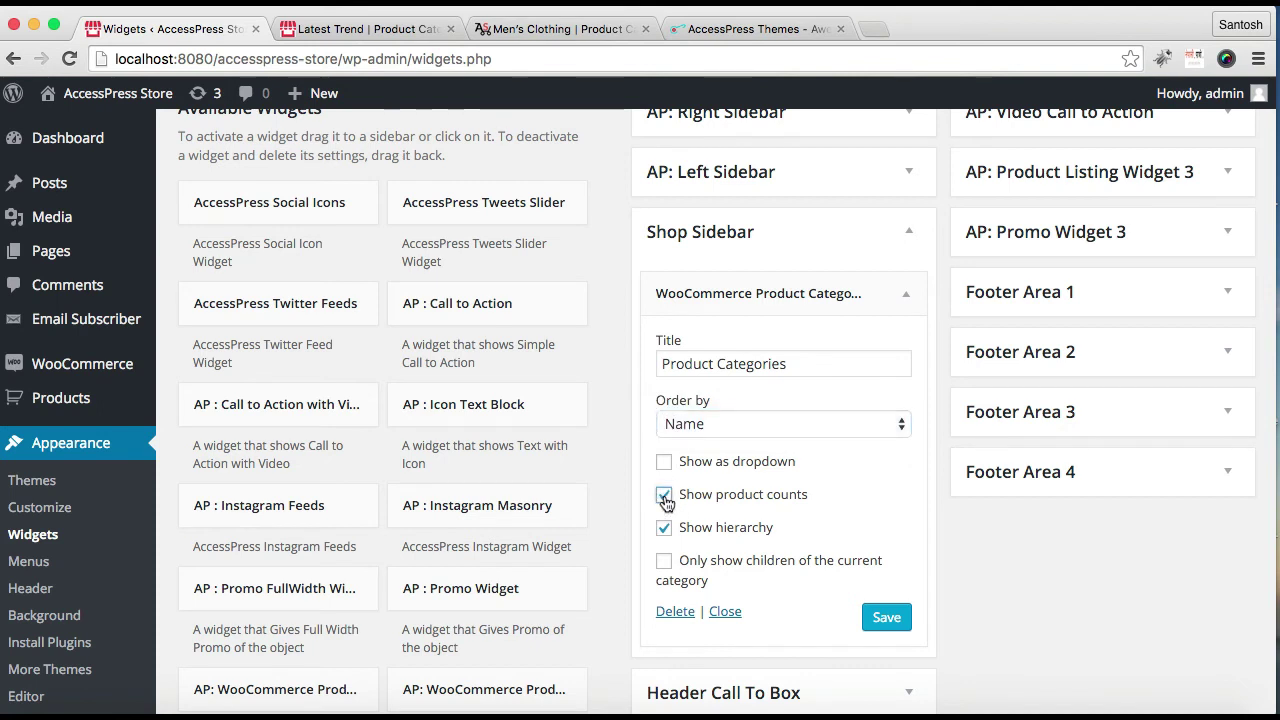
pyautogui.click(886, 617)
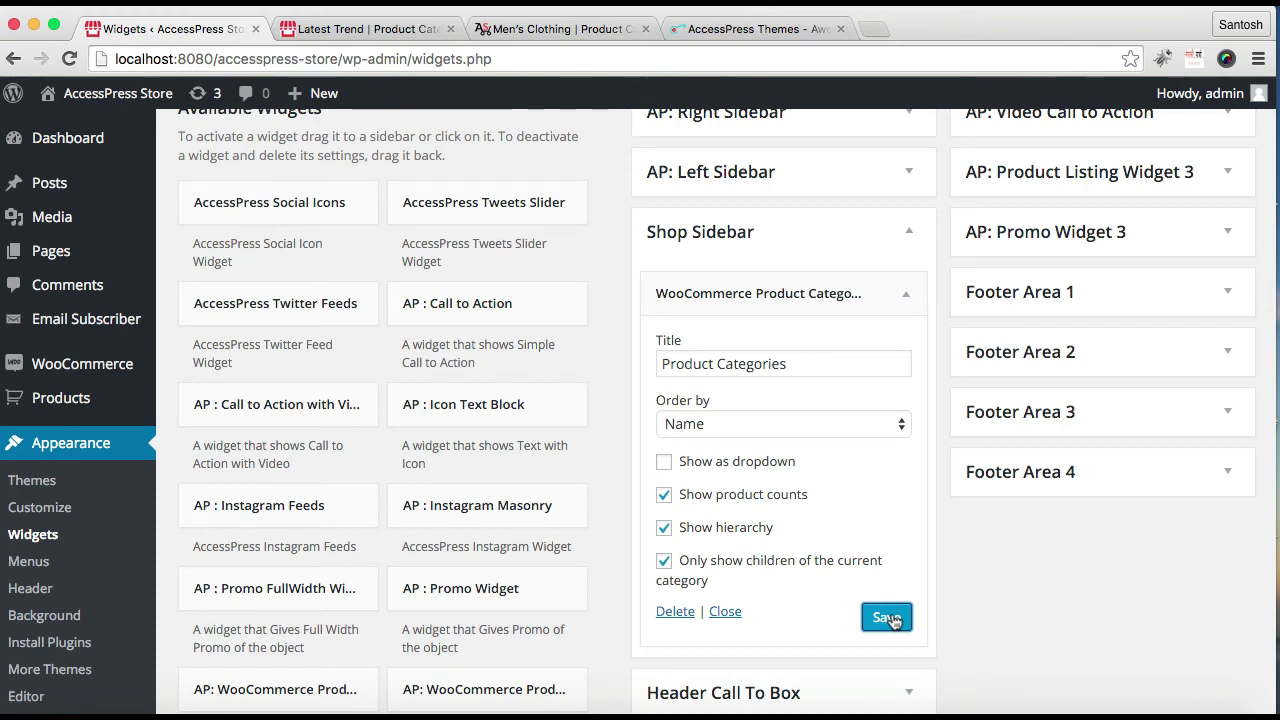
pyautogui.click(725, 611)
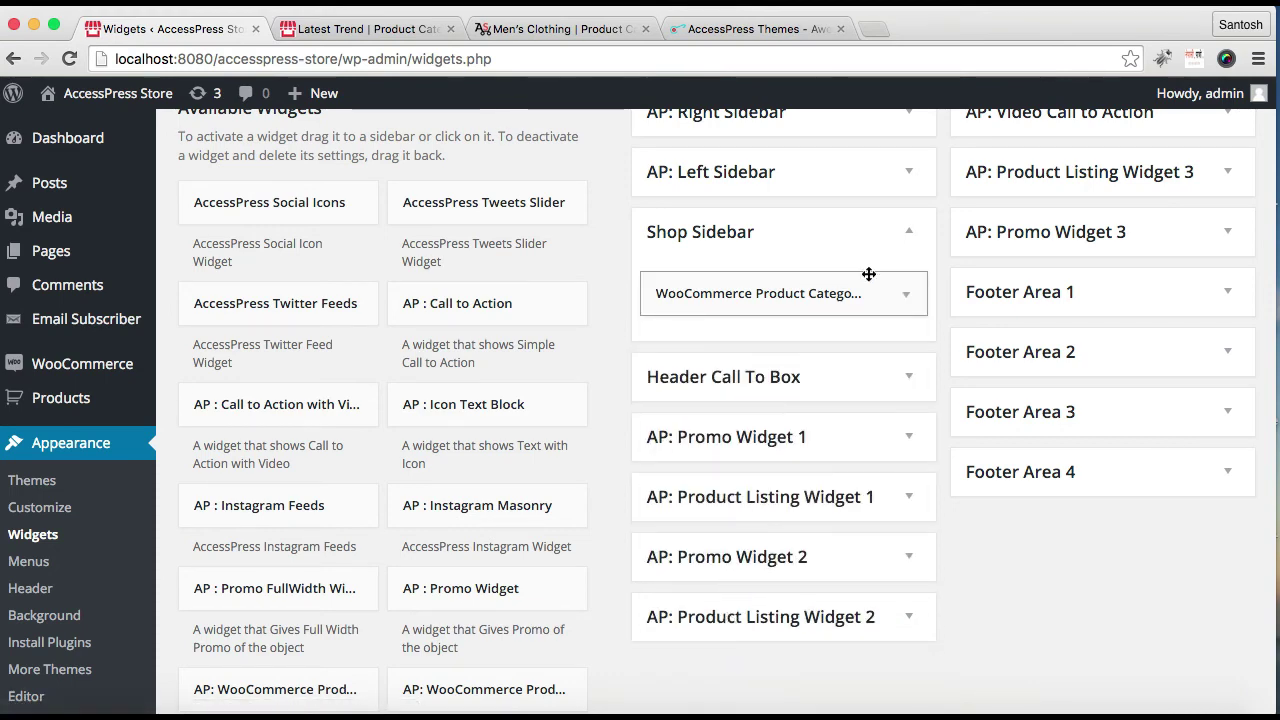
# Add a WooCommerce Price Filter widget titled 'Filter by price' to Shop Sidebar and save it.
pyautogui.scroll(-6, 412, 550)
pyautogui.scroll(-7, 408, 562)
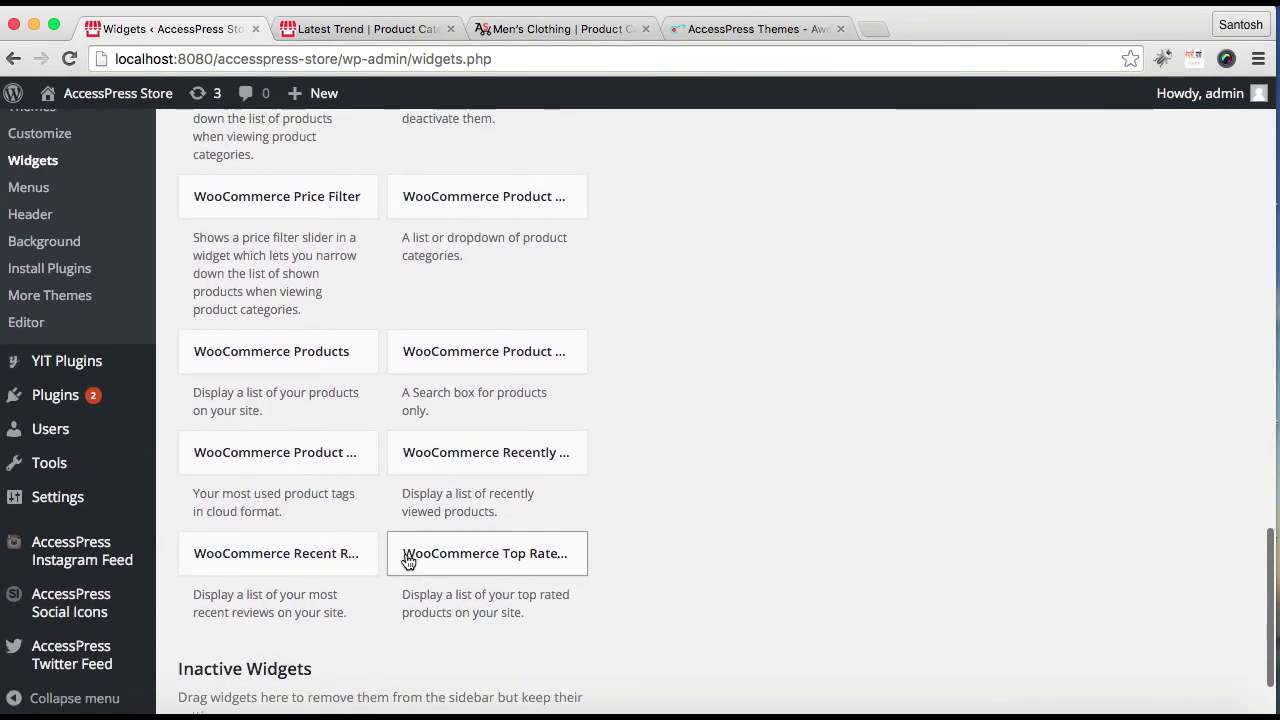
pyautogui.click(297, 200)
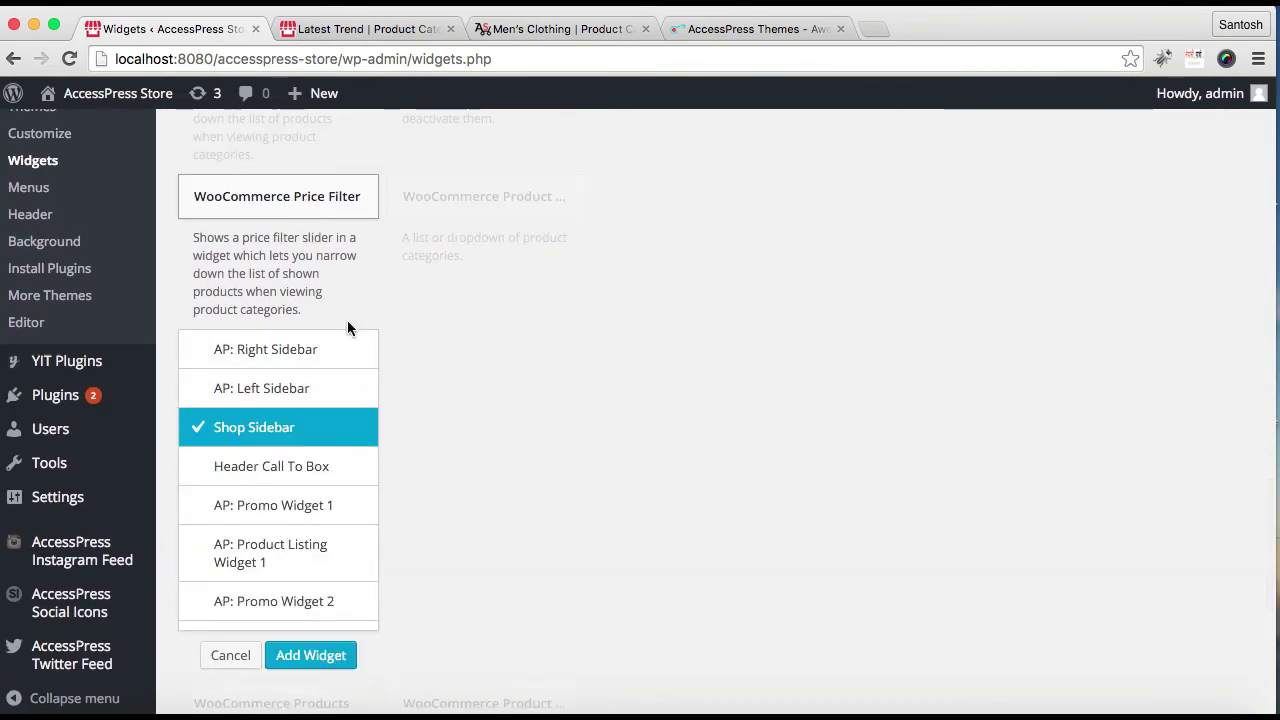
pyautogui.click(308, 654)
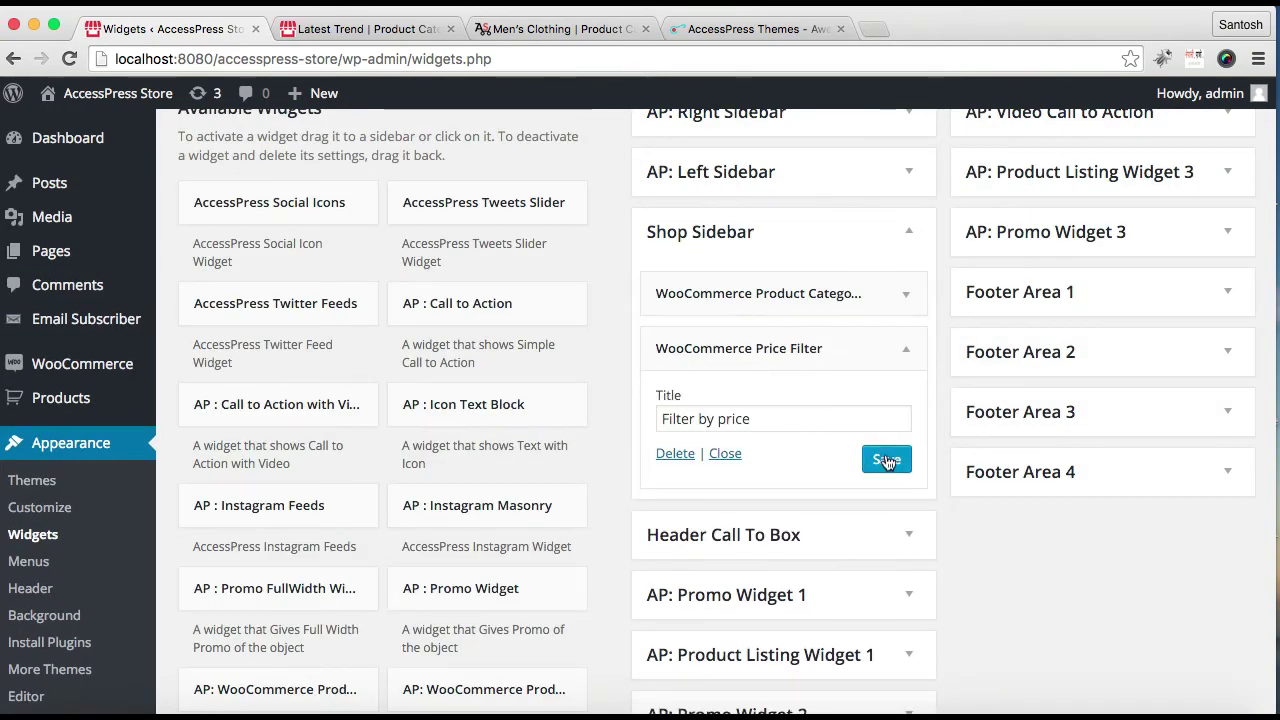
pyautogui.click(896, 462)
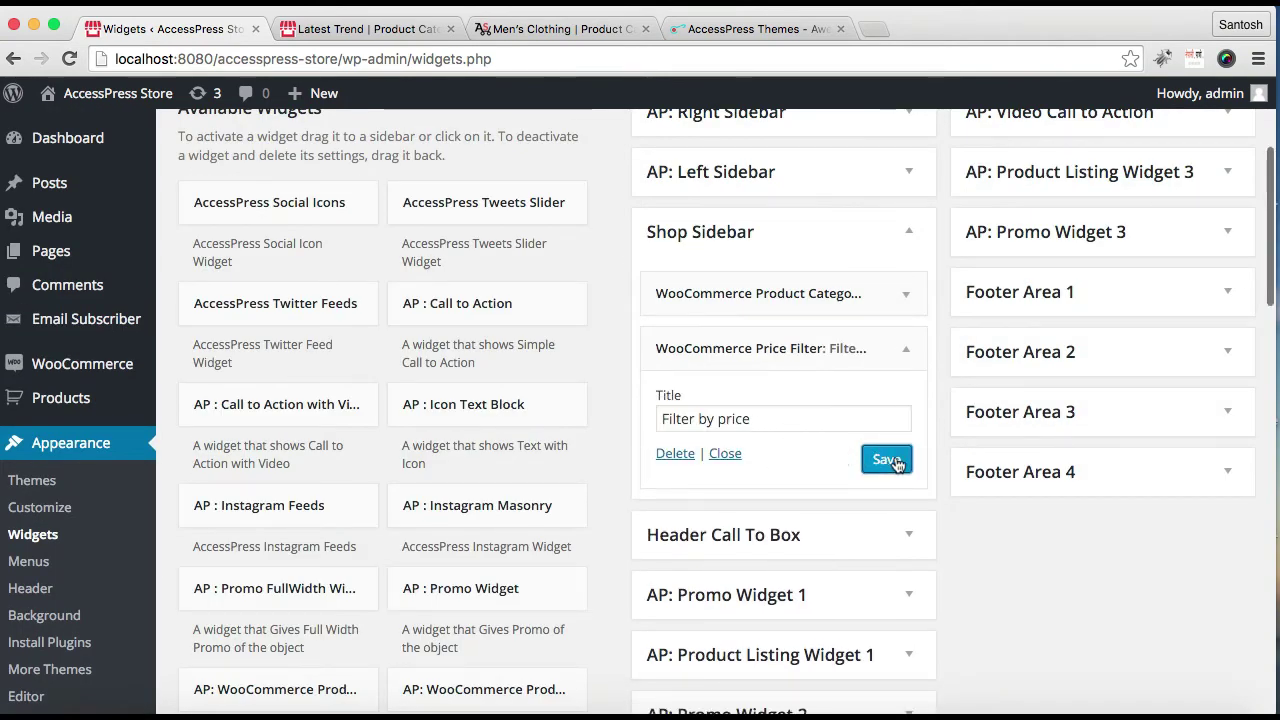
pyautogui.click(725, 453)
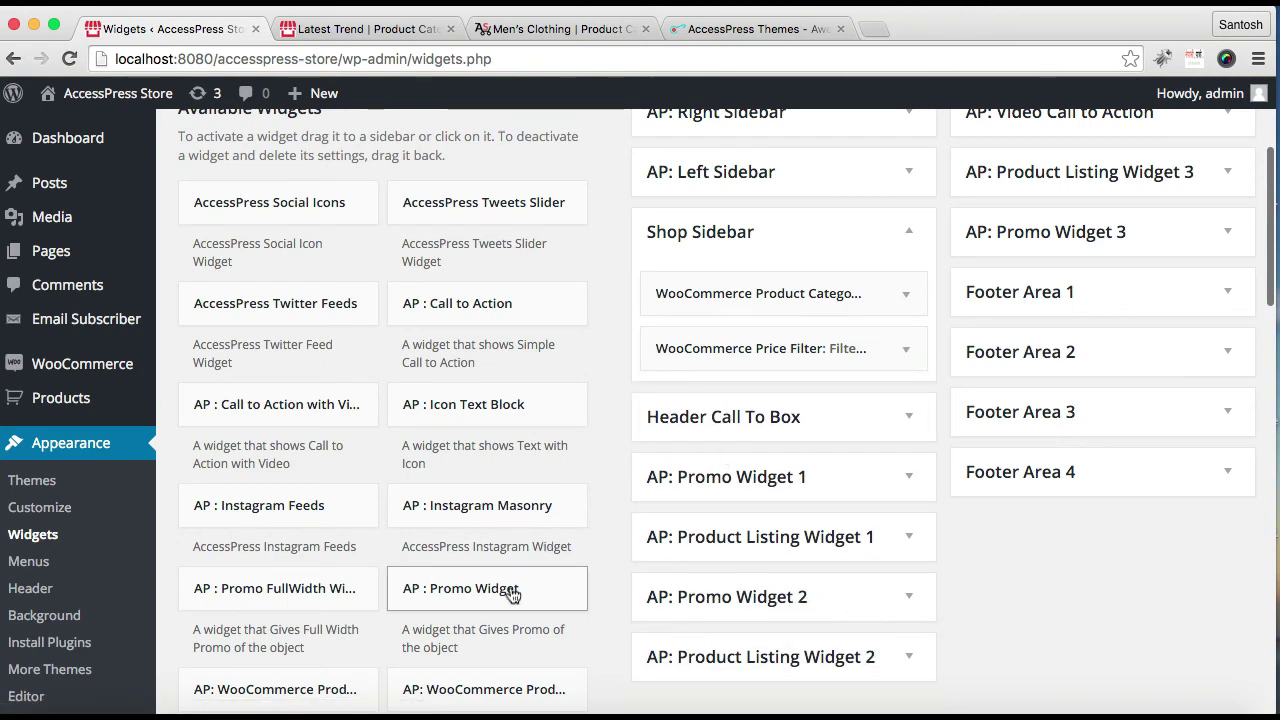
pyautogui.scroll(-10, 510, 593)
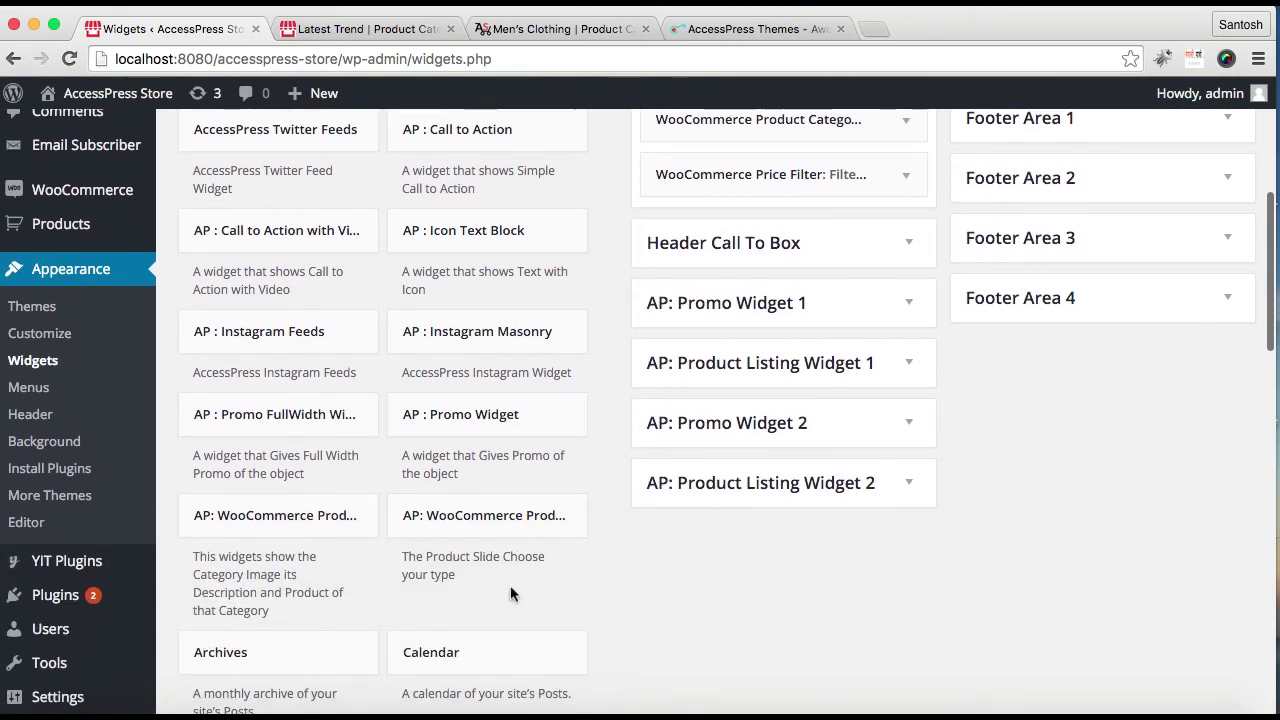
pyautogui.scroll(-5, 510, 585)
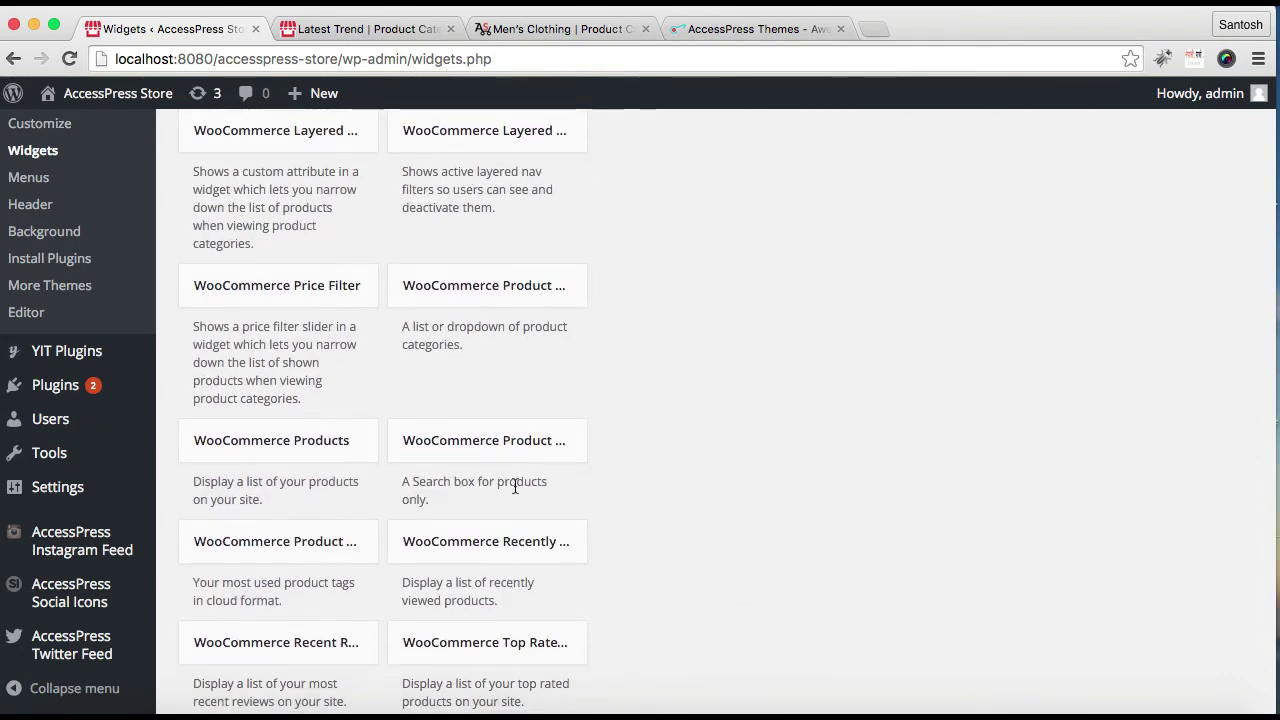
pyautogui.scroll(-3, 654, 557)
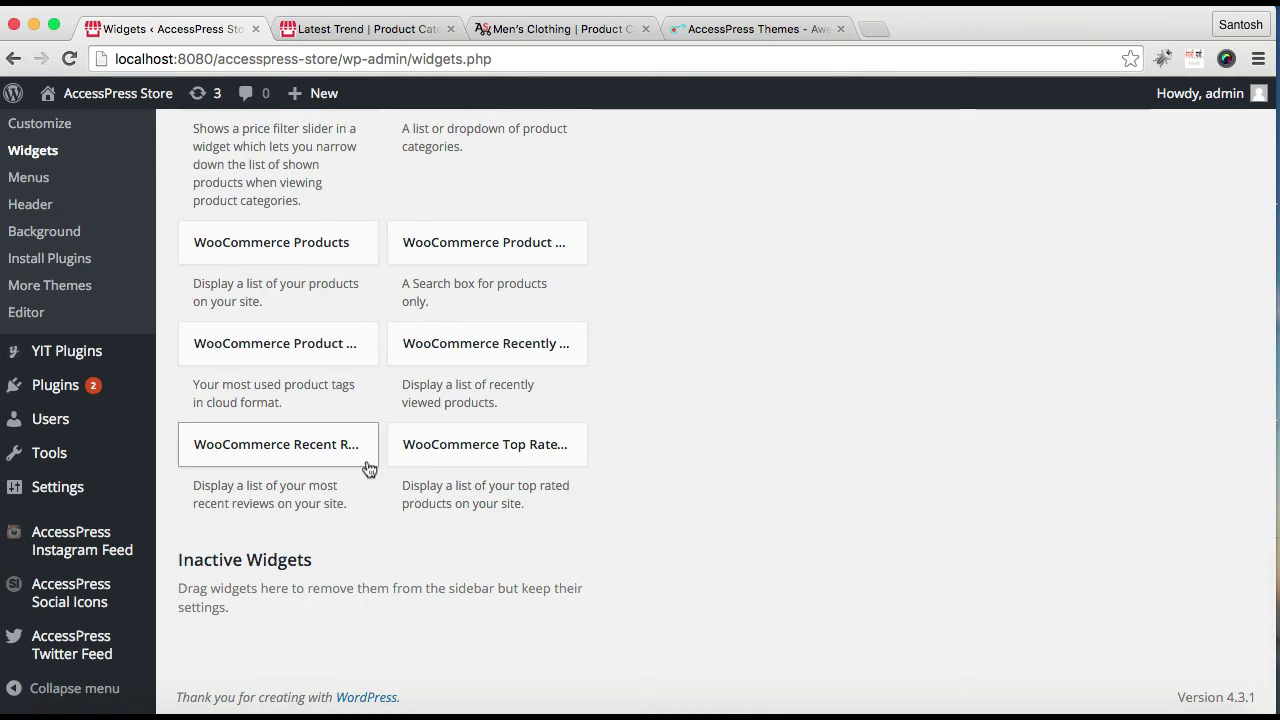
pyautogui.scroll(4, 367, 467)
pyautogui.scroll(2, 367, 467)
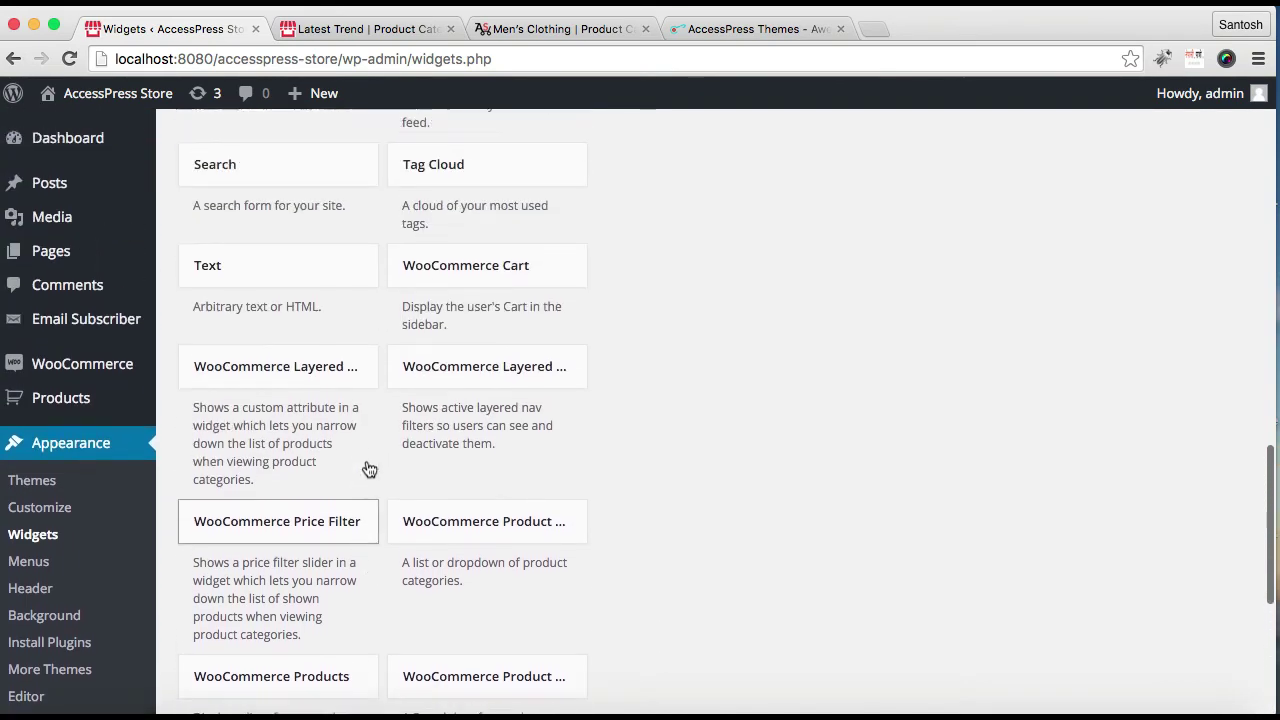
pyautogui.scroll(9, 614, 414)
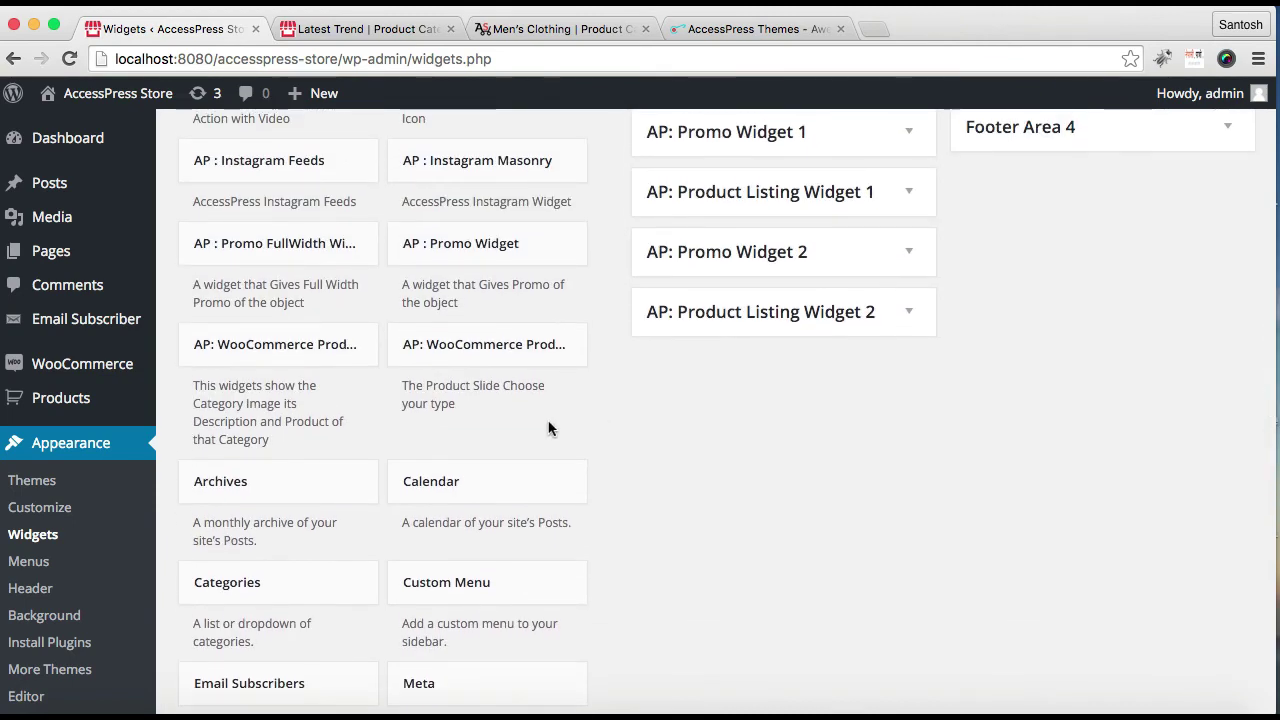
pyautogui.scroll(2, 402, 405)
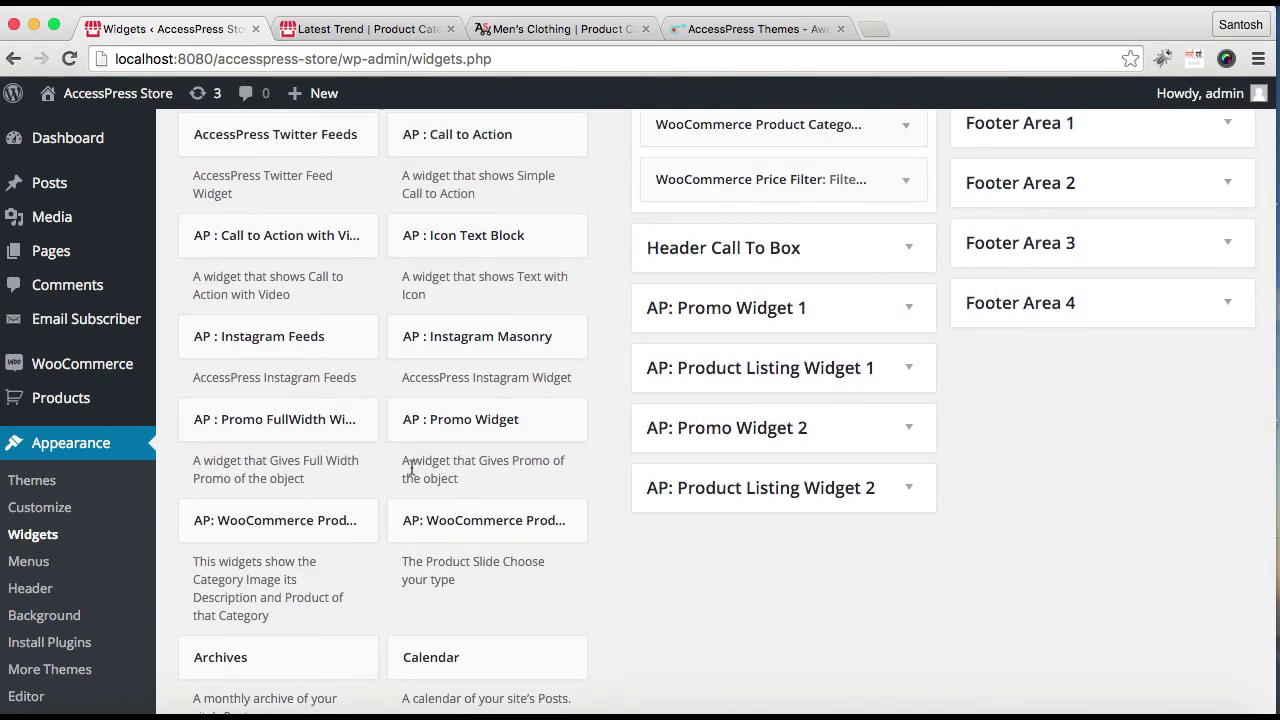
pyautogui.scroll(1, 442, 522)
pyautogui.scroll(-11, 440, 515)
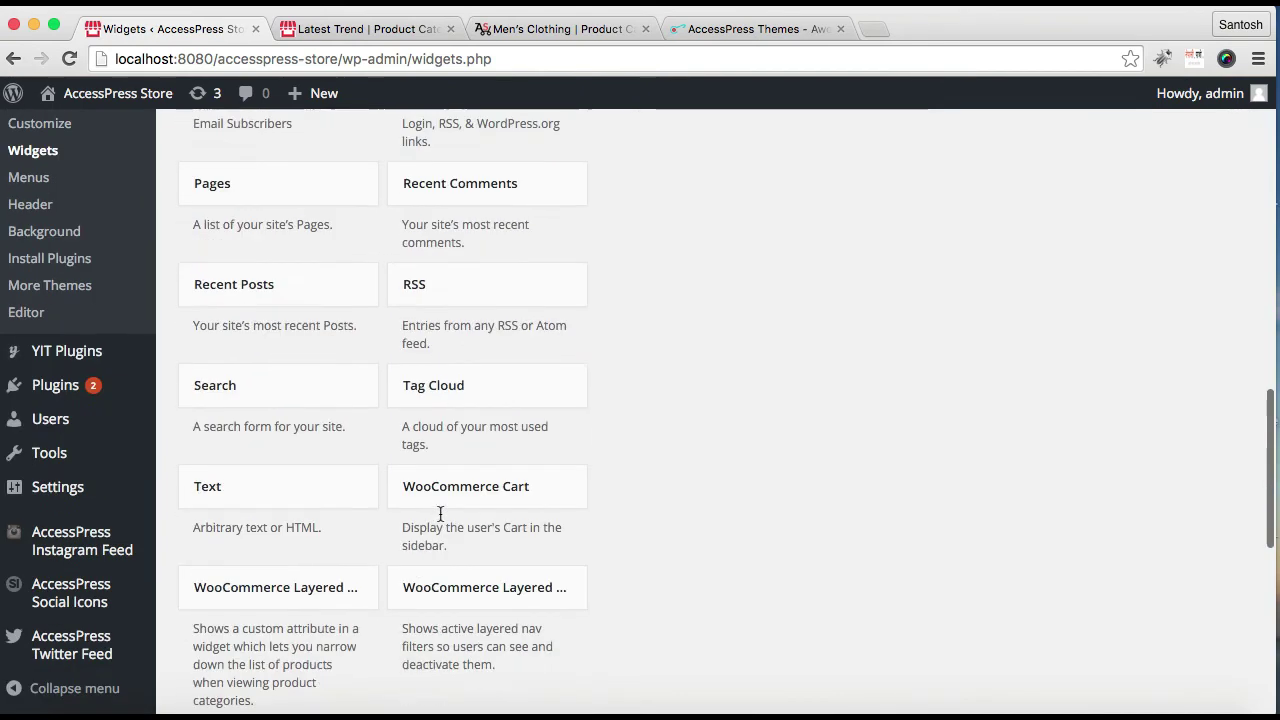
pyautogui.scroll(-3, 440, 515)
pyautogui.scroll(-3, 439, 511)
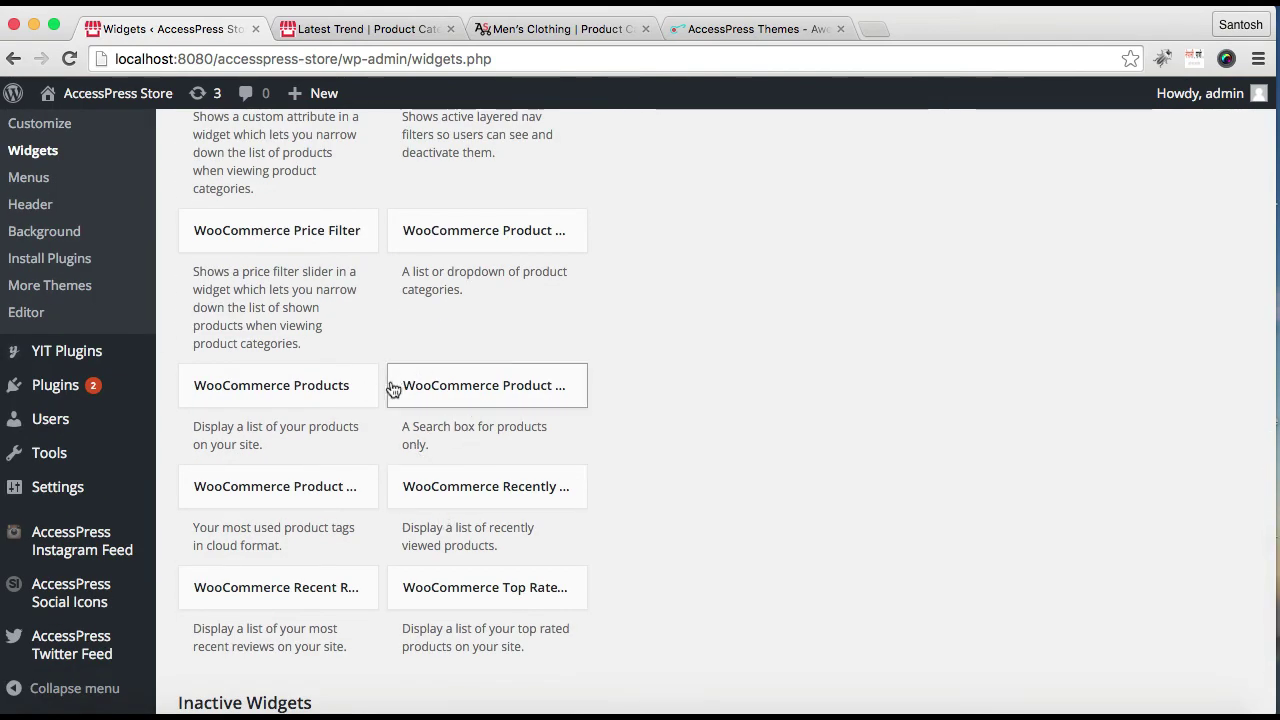
# Add a WooCommerce Products widget with default settings to Shop Sidebar and save it.
pyautogui.click(323, 411)
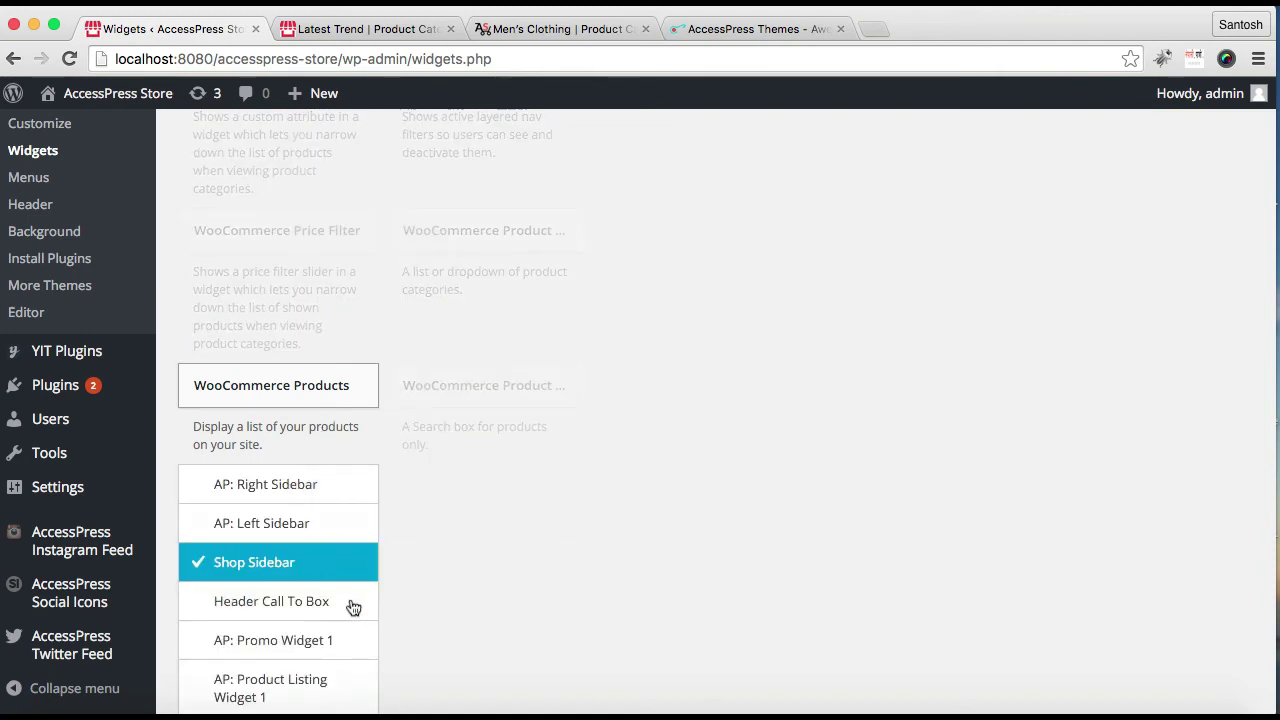
pyautogui.scroll(-5, 322, 585)
pyautogui.click(311, 406)
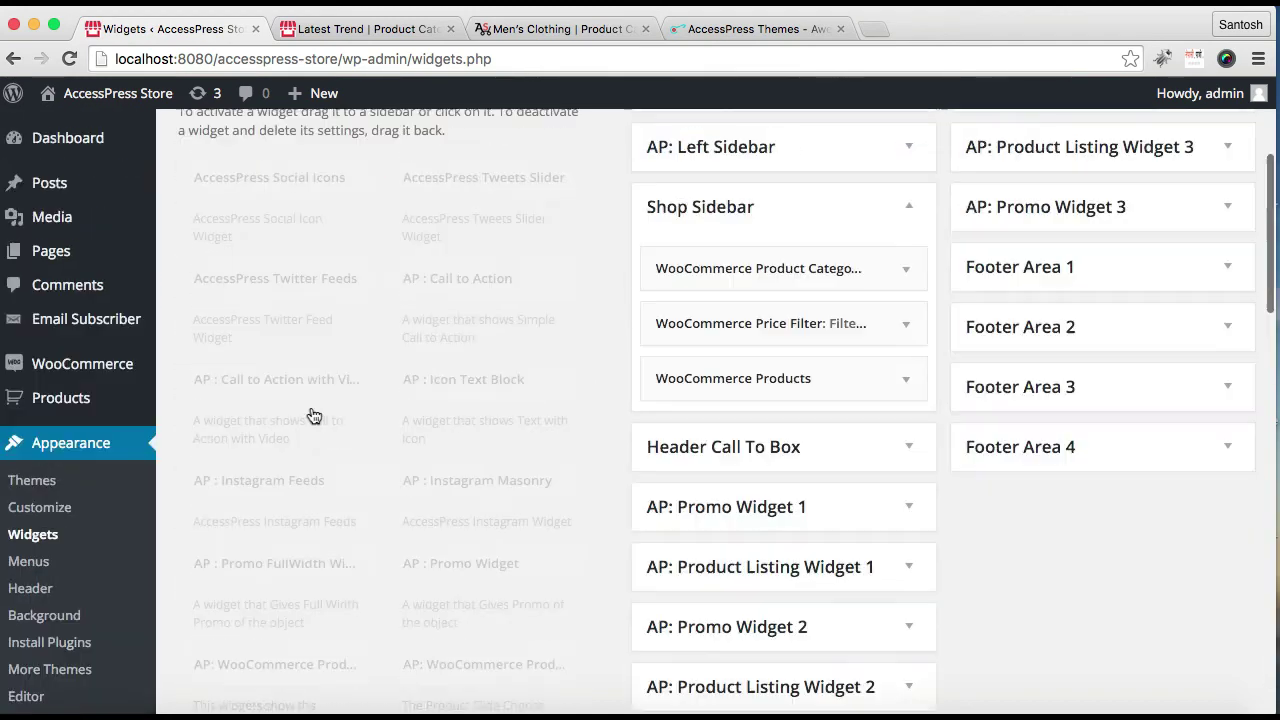
pyautogui.scroll(-3, 837, 453)
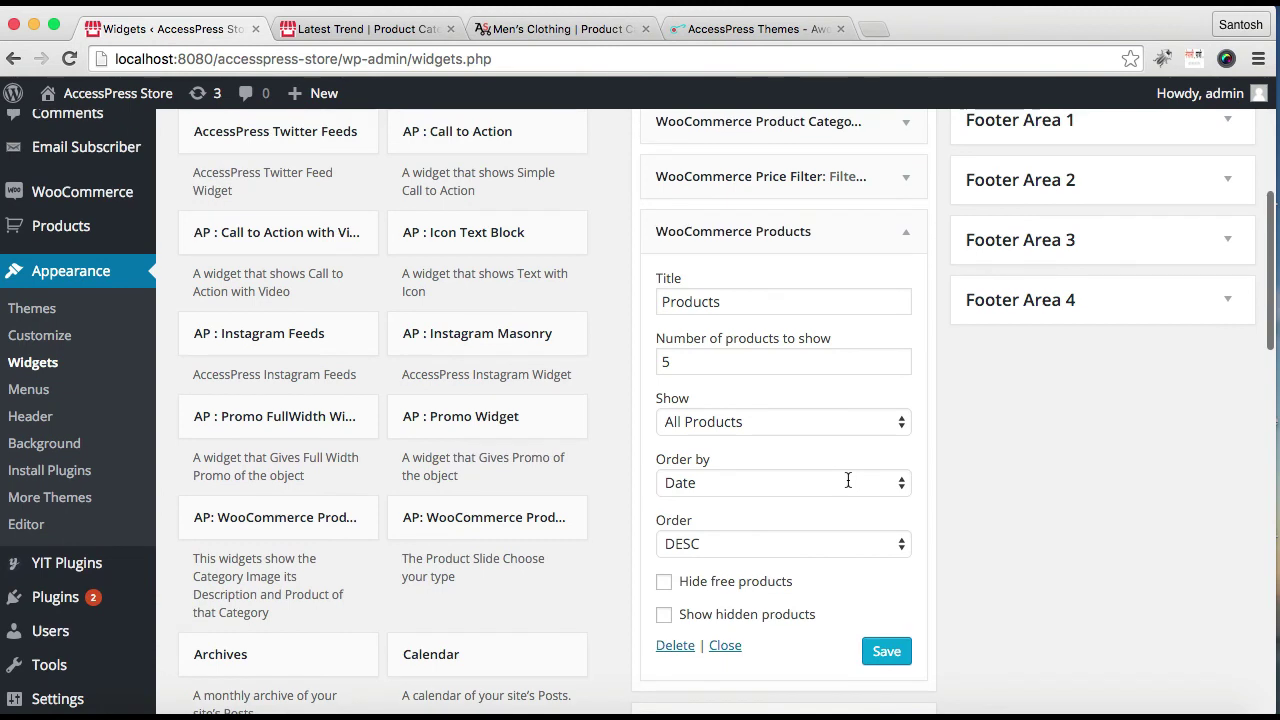
pyautogui.click(886, 652)
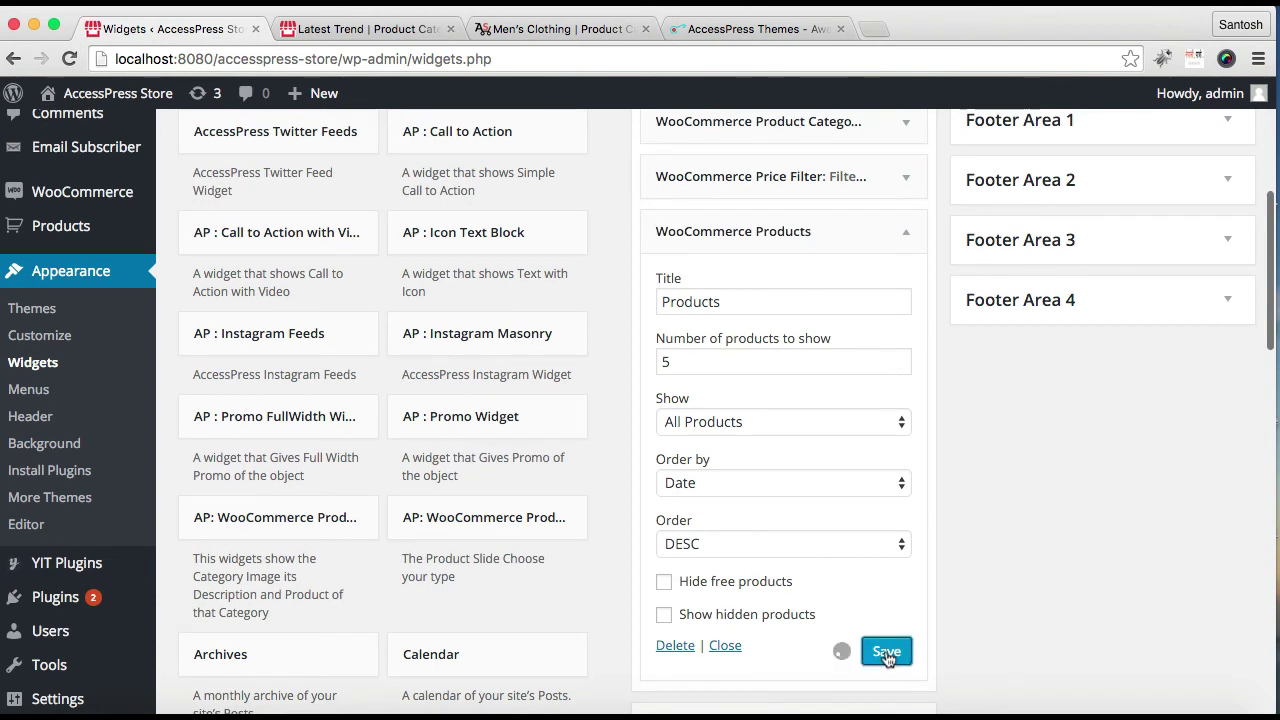
pyautogui.click(725, 646)
pyautogui.scroll(5, 714, 366)
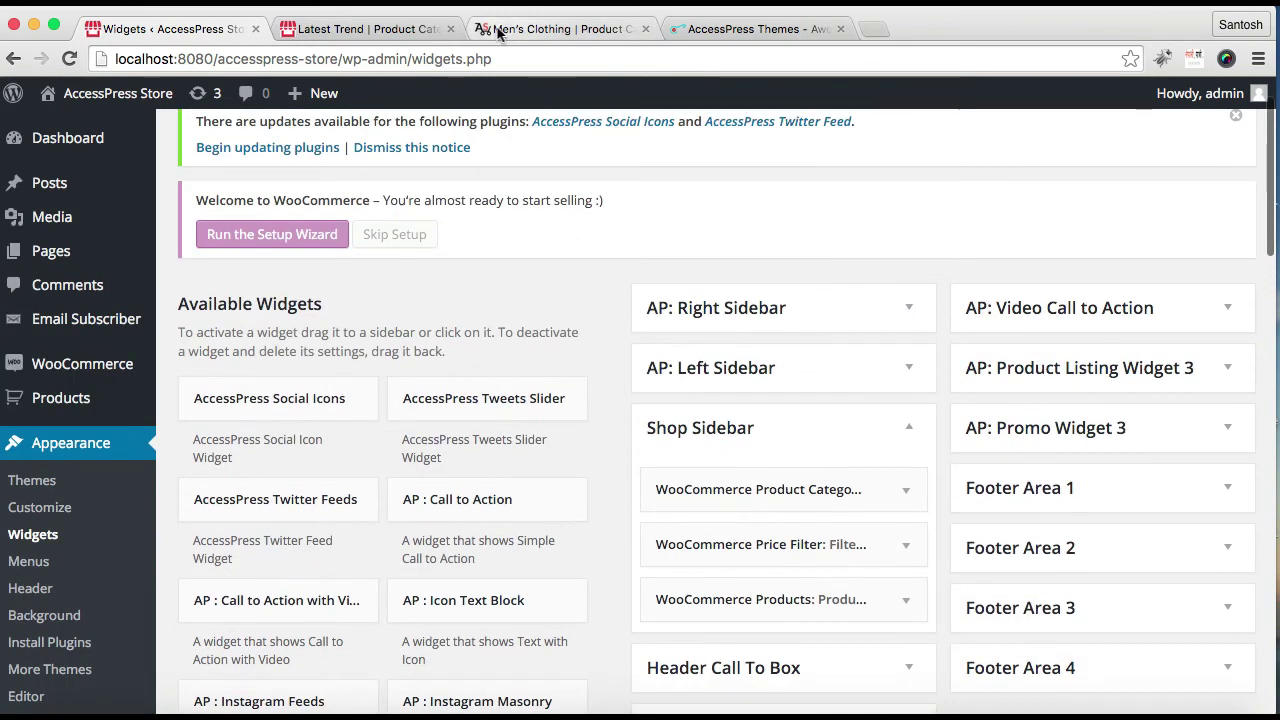
pyautogui.click(389, 30)
# Reload the Latest Trend page and check its sidebar shows Product Categories, Filter by Price and Products.
pyautogui.click(568, 64)
pyautogui.press('Return')
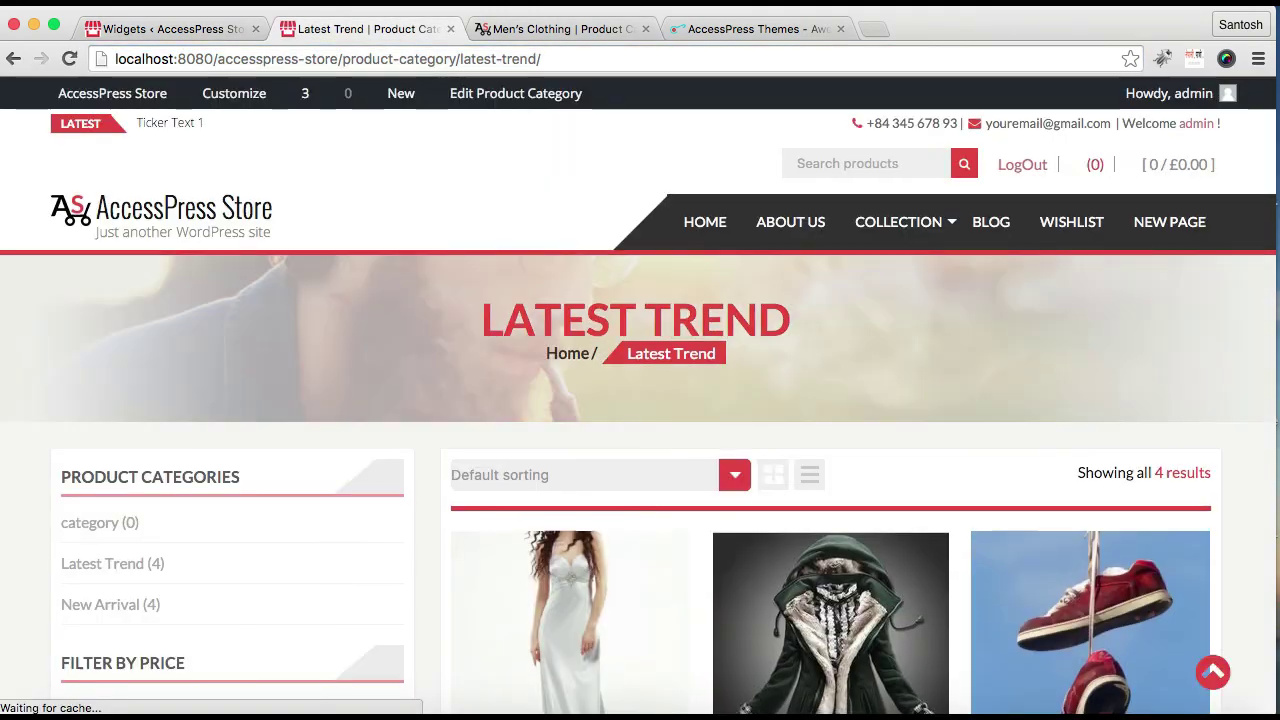
pyautogui.scroll(-3, 546, 289)
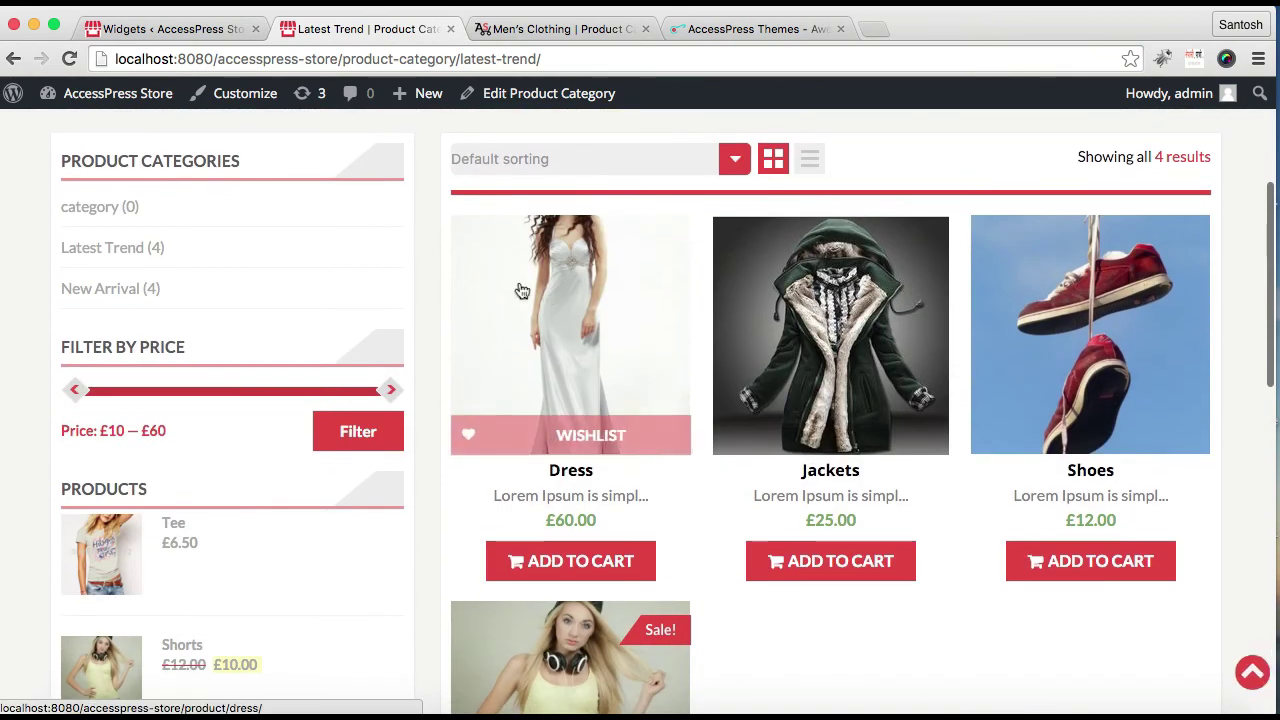
pyautogui.scroll(-2, 150, 300)
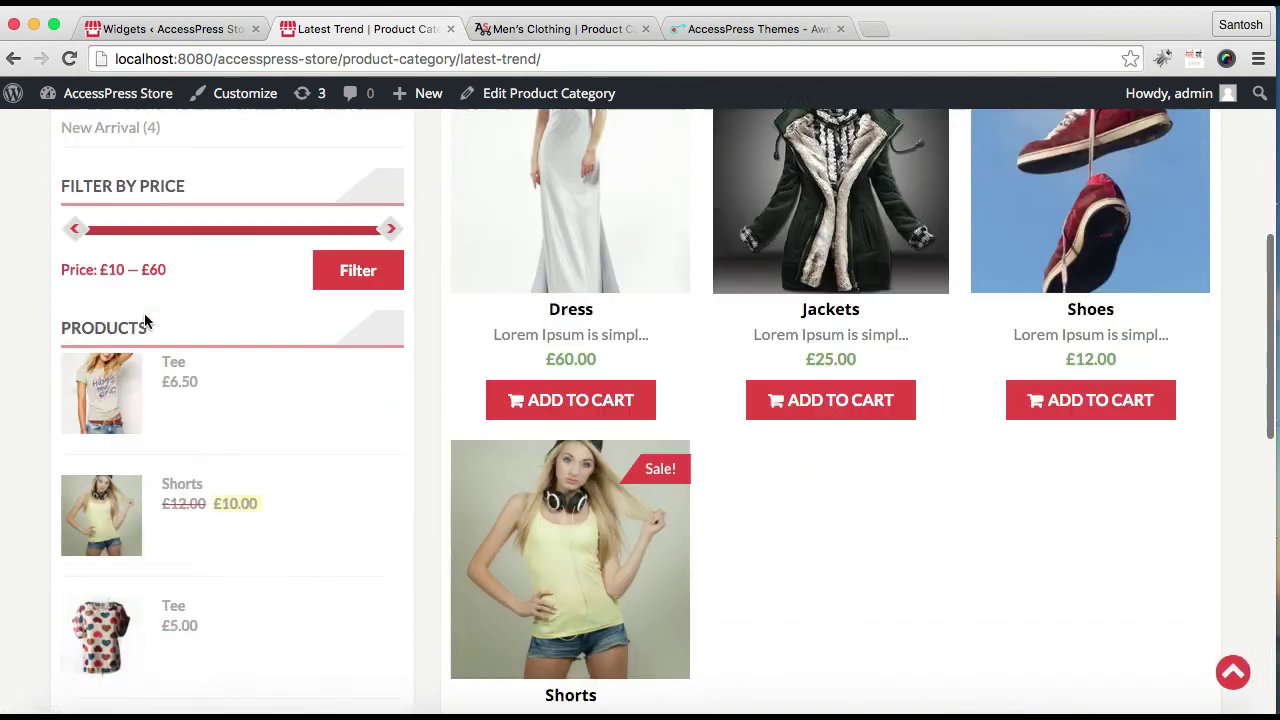
pyautogui.scroll(-2, 145, 321)
pyautogui.scroll(-4, 214, 370)
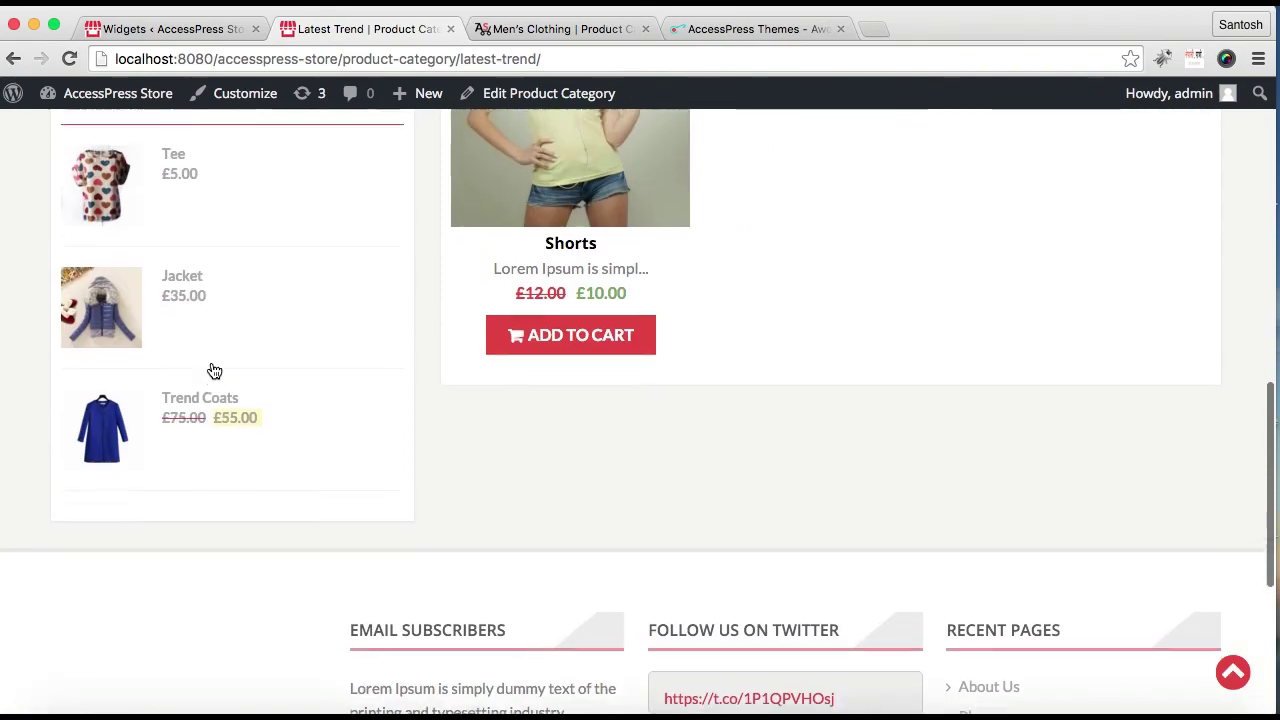
pyautogui.scroll(10, 212, 369)
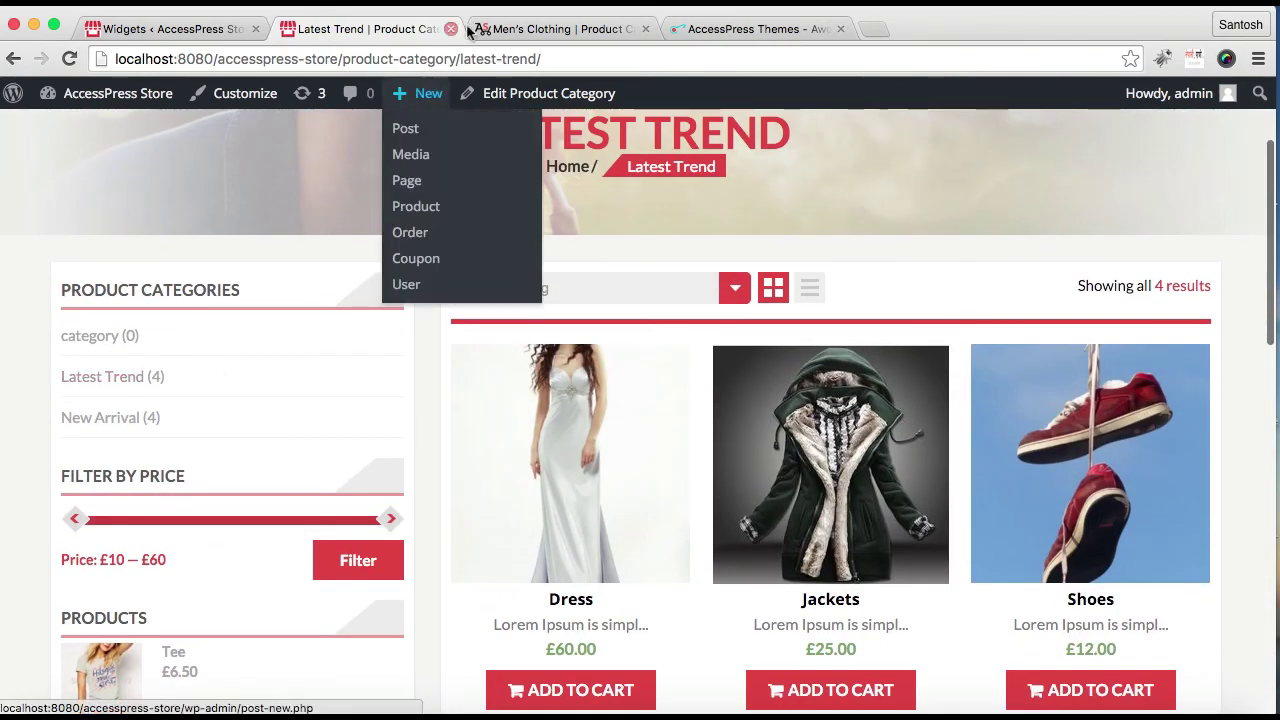
pyautogui.click(535, 32)
# Scroll the demo's Men's Clothing page to compare its Product Categories and Filter by Price sidebar.
pyautogui.scroll(-3, 508, 380)
pyautogui.scroll(2, 507, 420)
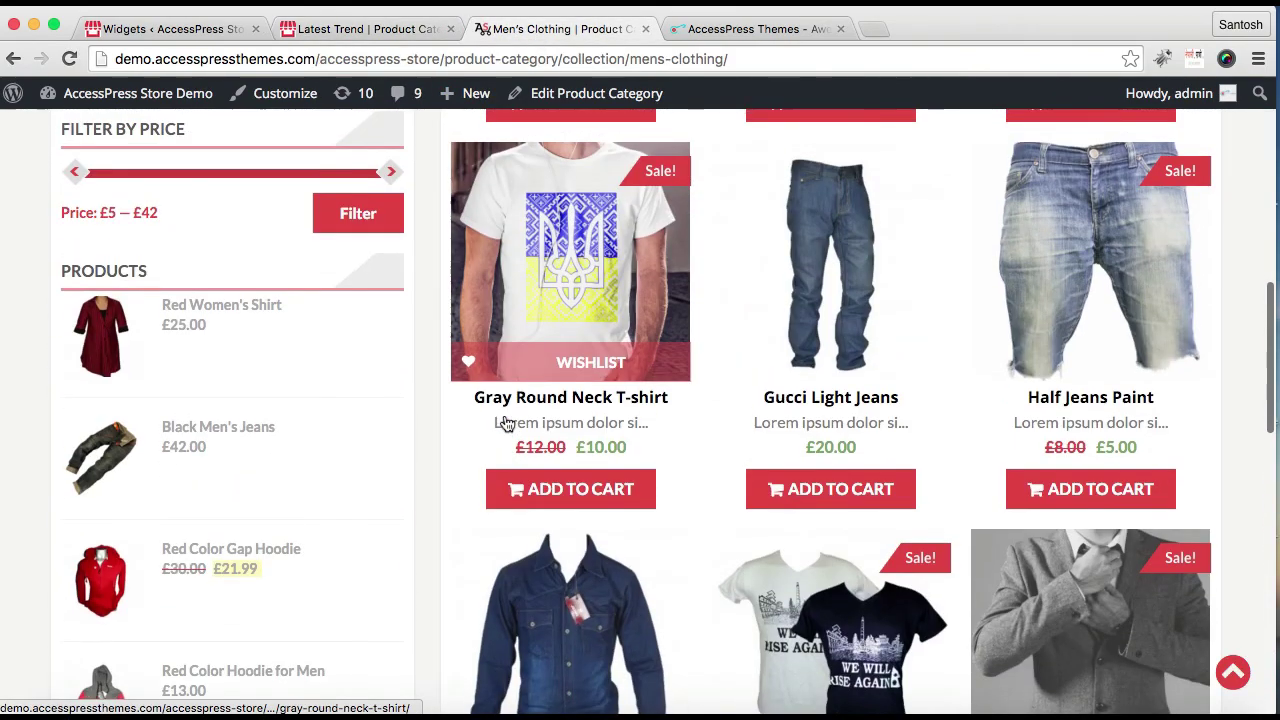
pyautogui.scroll(5, 254, 299)
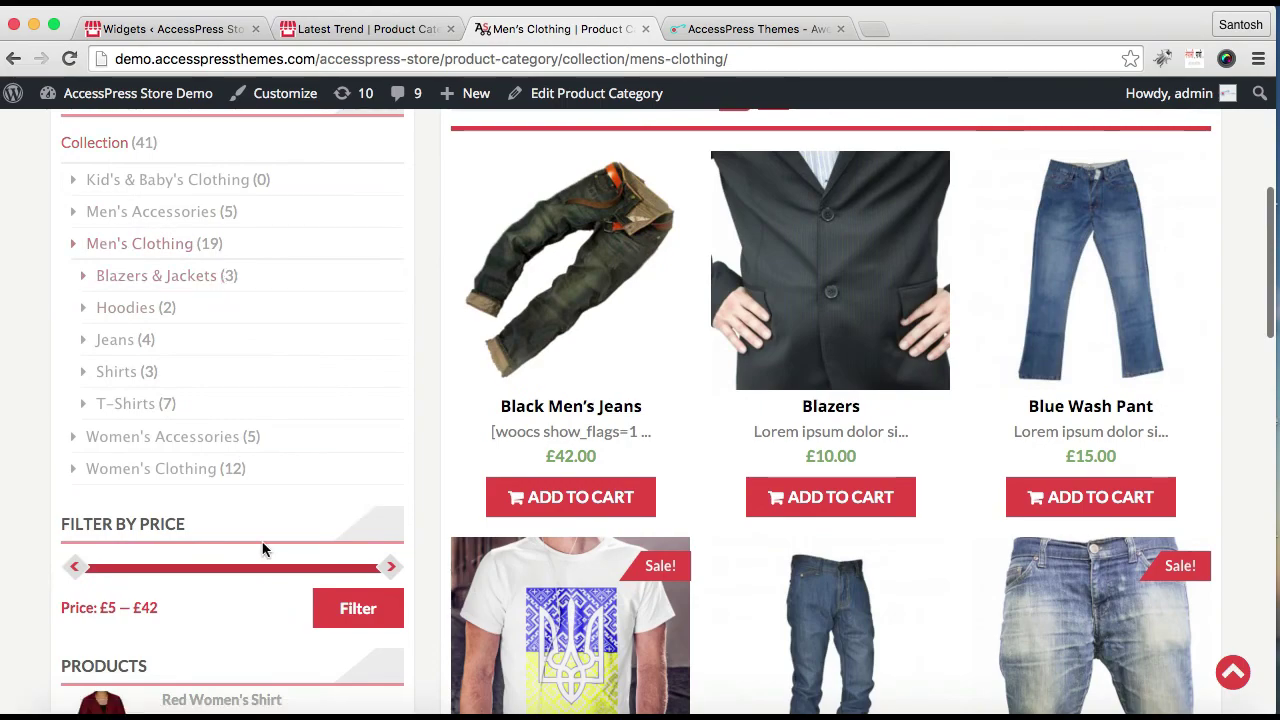
pyautogui.scroll(-10, 263, 548)
pyautogui.scroll(11, 263, 545)
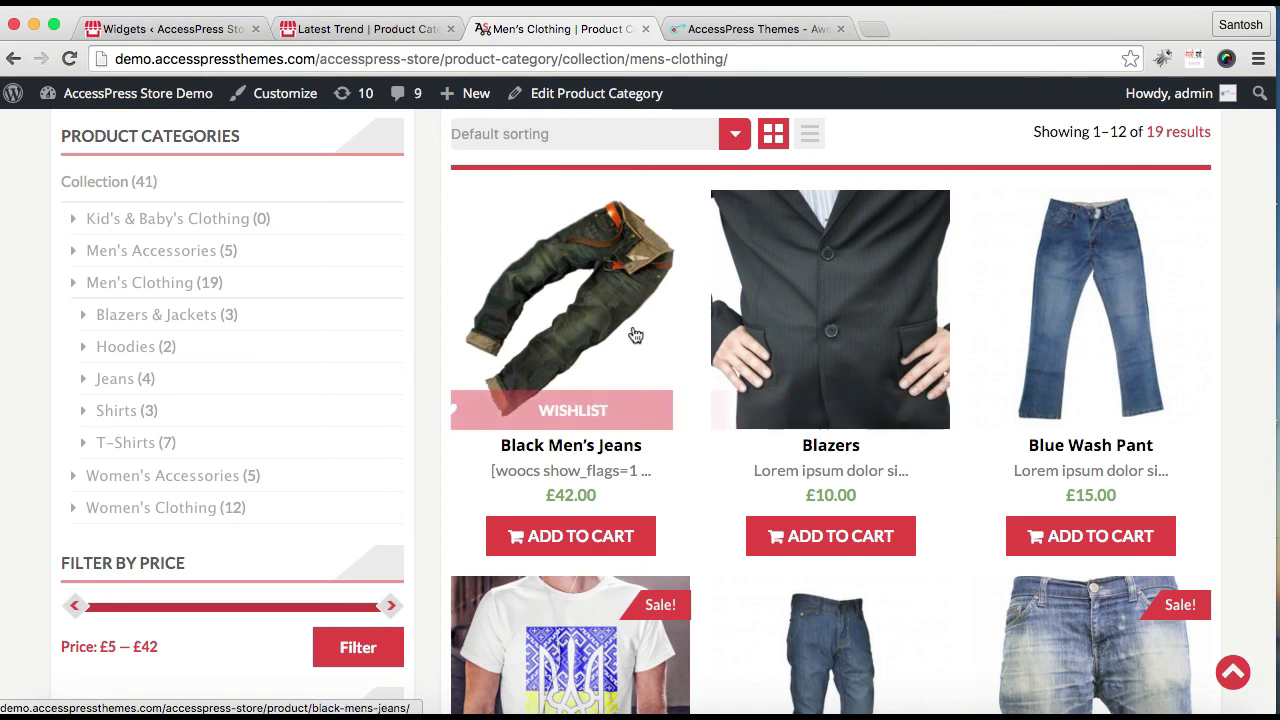
pyautogui.scroll(3, 422, 260)
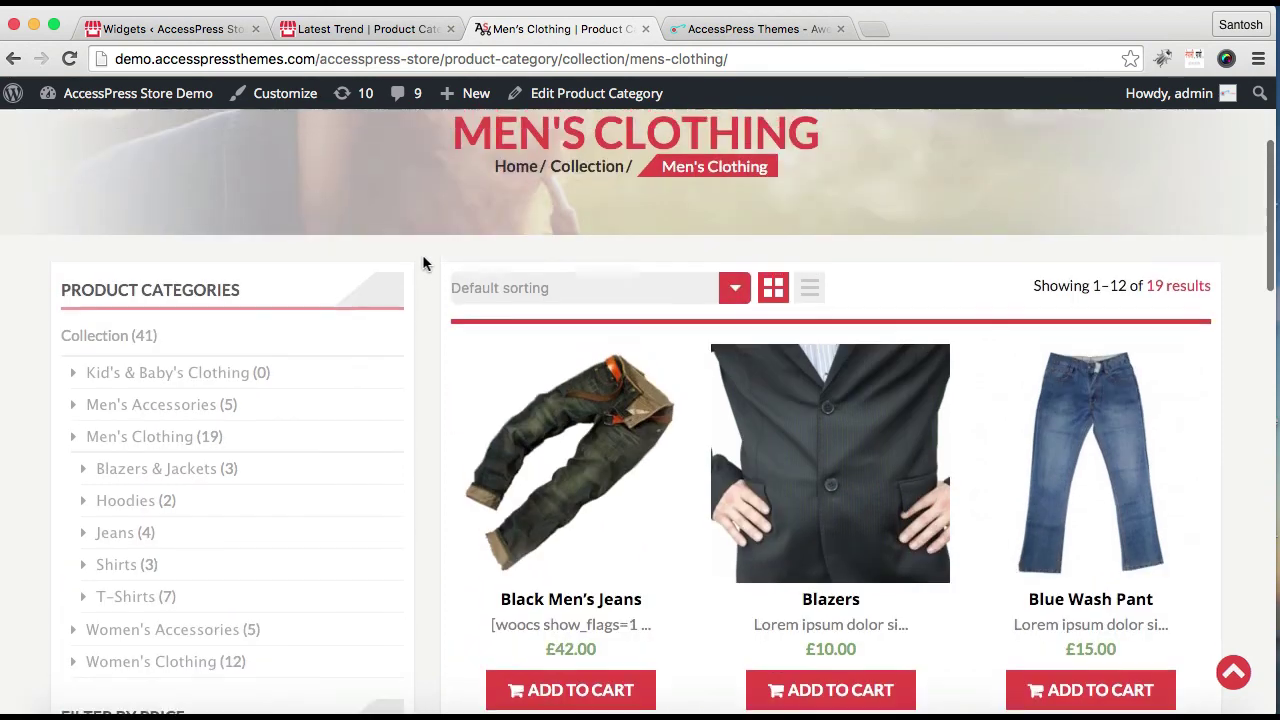